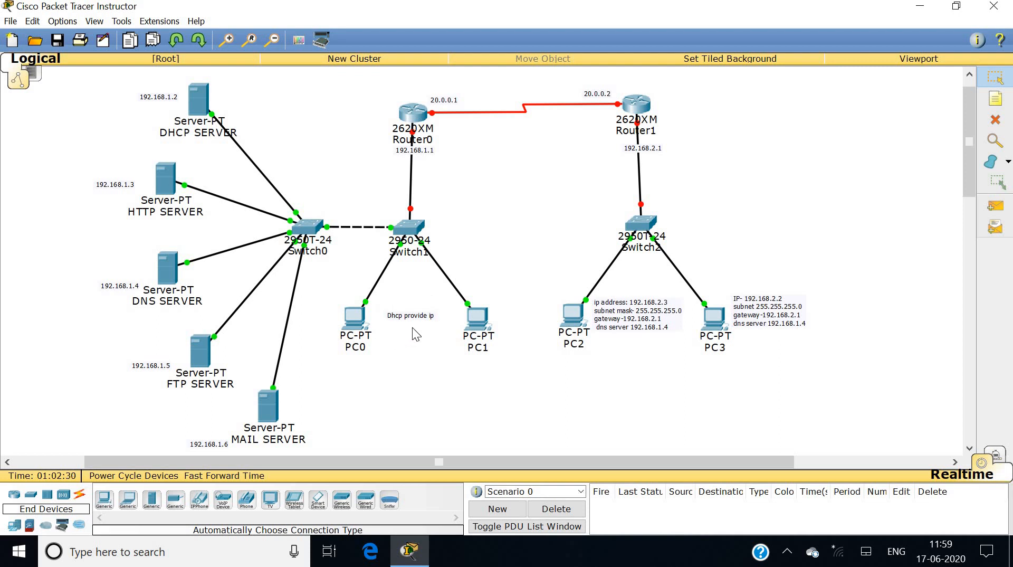
Enter IP 192.168.1.2, default mask 255.255.255.0 and gateway 192.168.1.1 in the DHCP SERVER's IP Configuration.
click(197, 106)
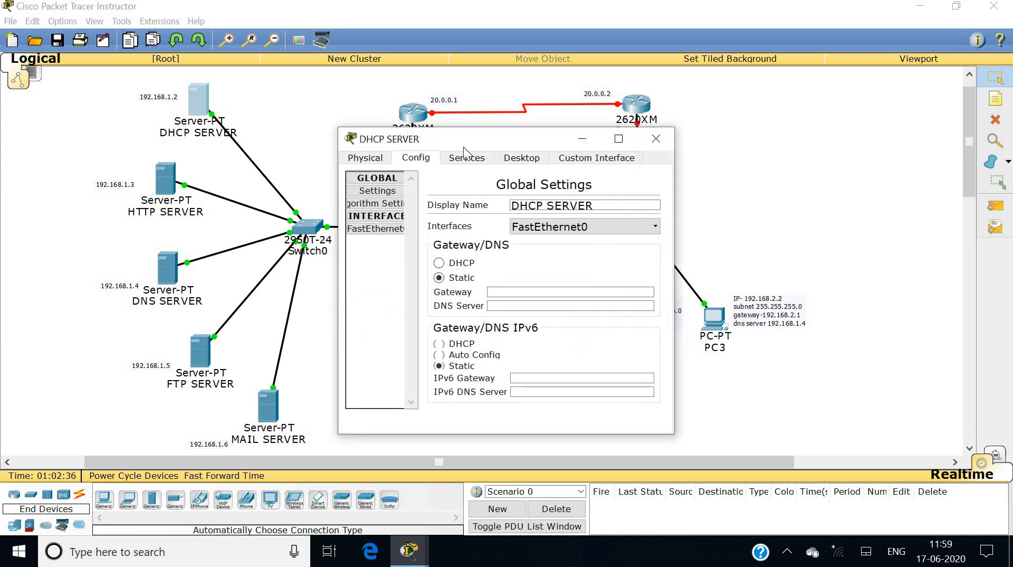
click(505, 158)
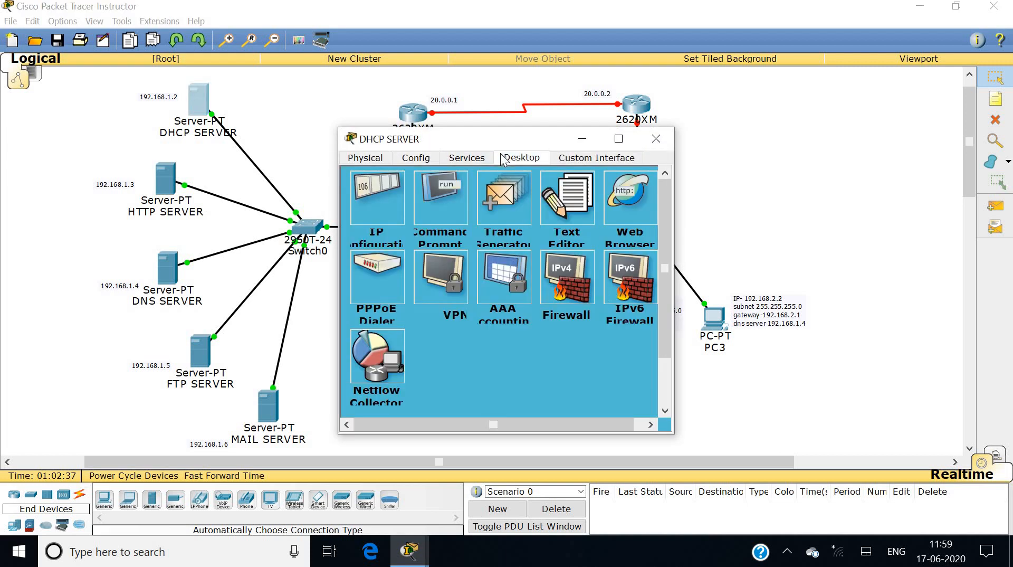
click(388, 207)
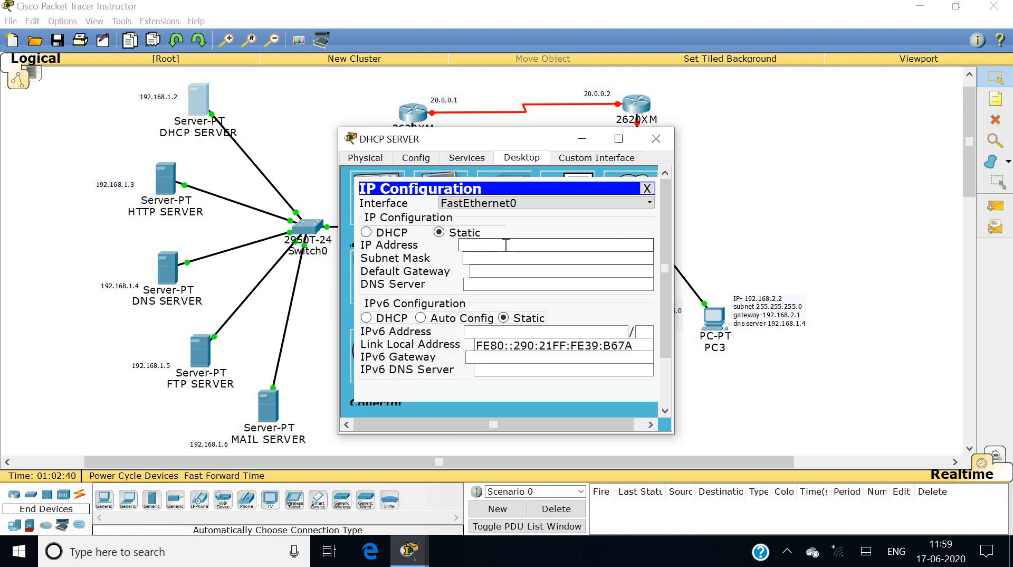
click(505, 245)
text(192.1)
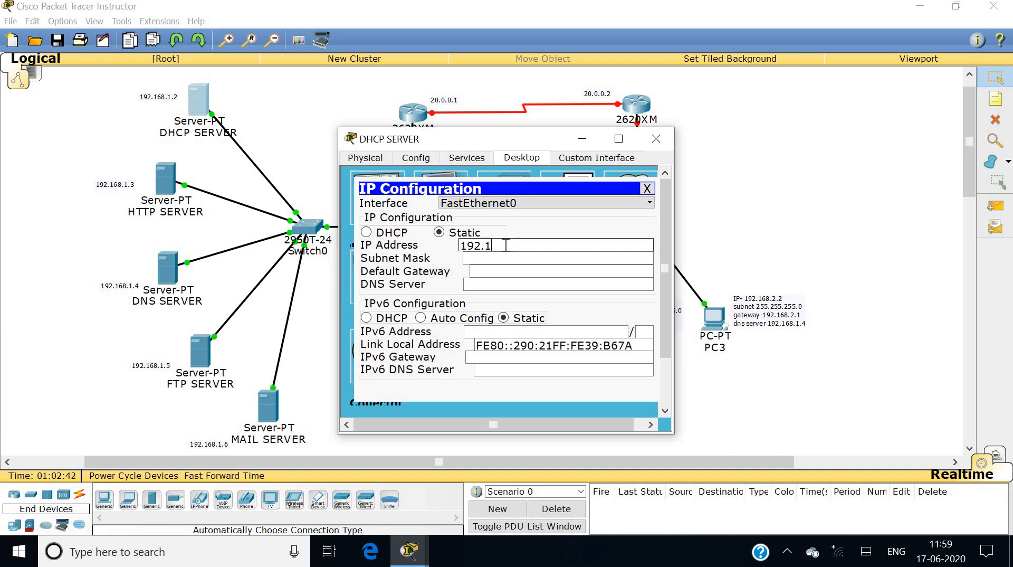
text(68.1.2)
key(Tab)
key(Tab)
text(192.168.1.1)
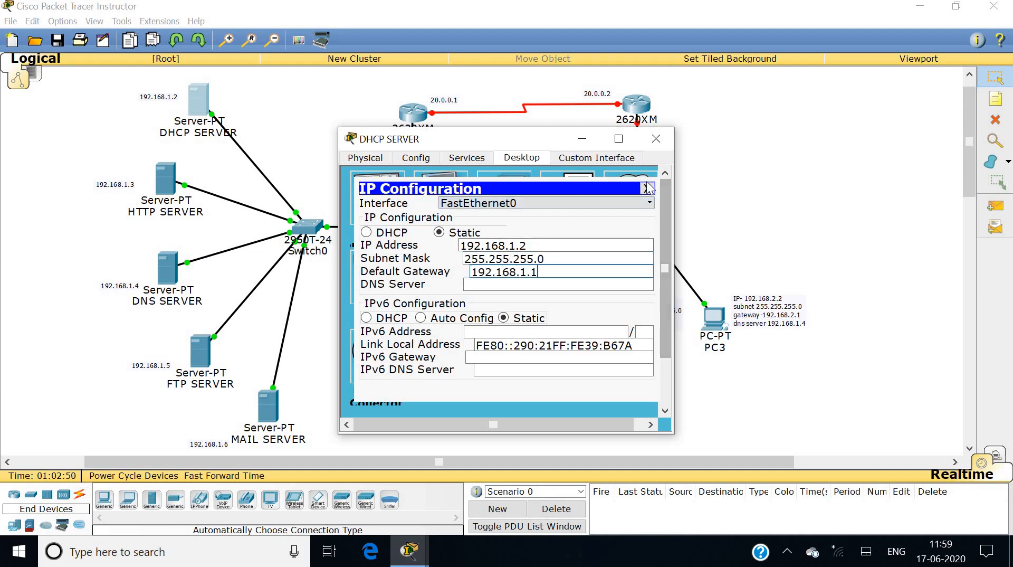
click(655, 138)
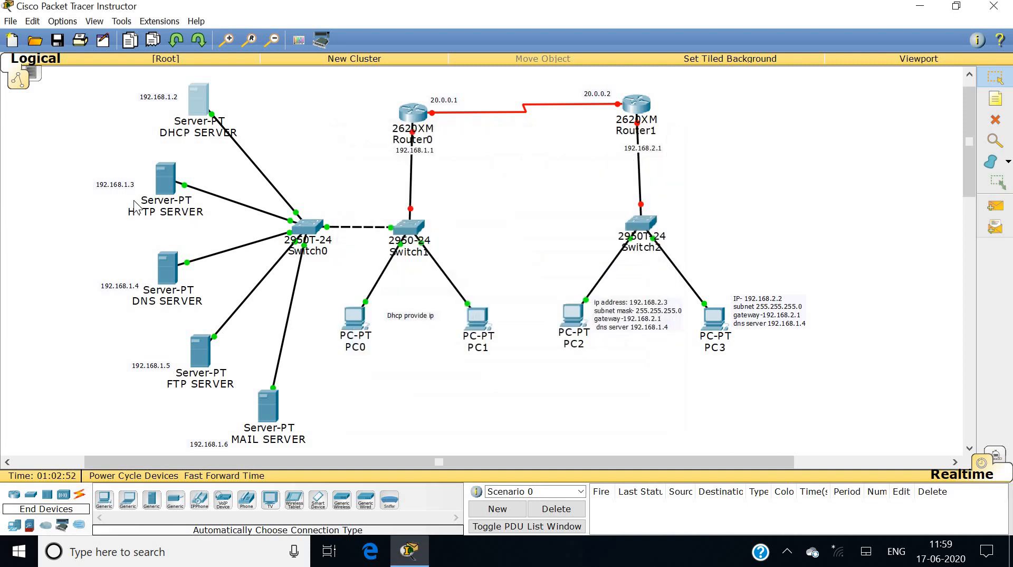
Enter IP 192.168.1.3, default mask 255.255.255.0 and gateway 192.168.1.1 in the HTTP SERVER's IP Configuration.
click(168, 177)
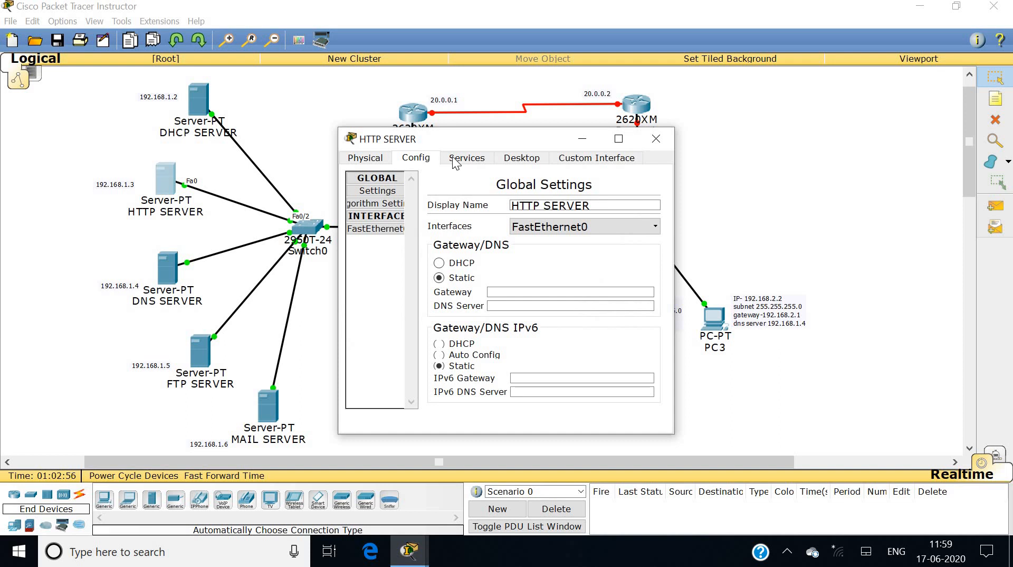
click(520, 158)
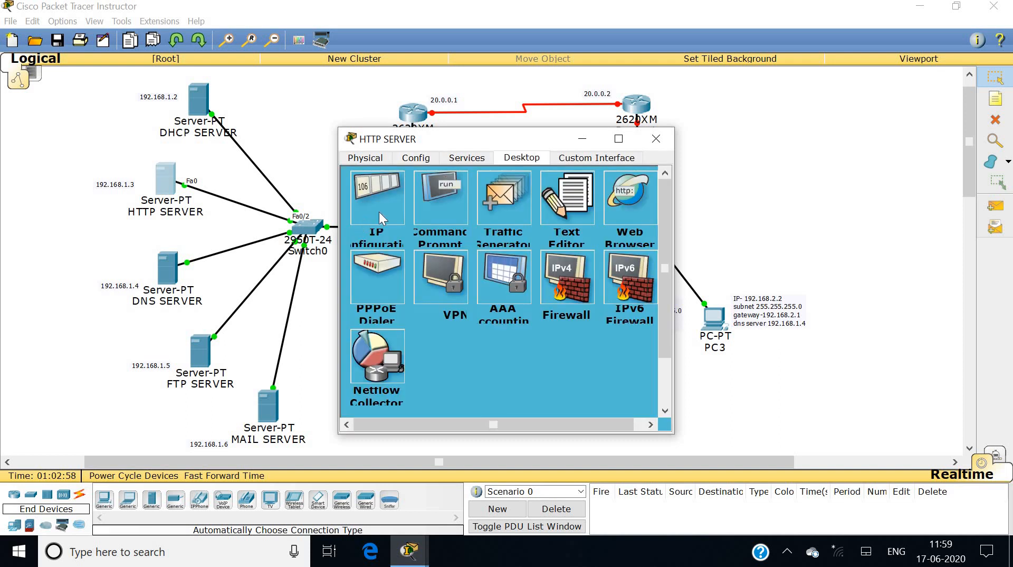
click(401, 194)
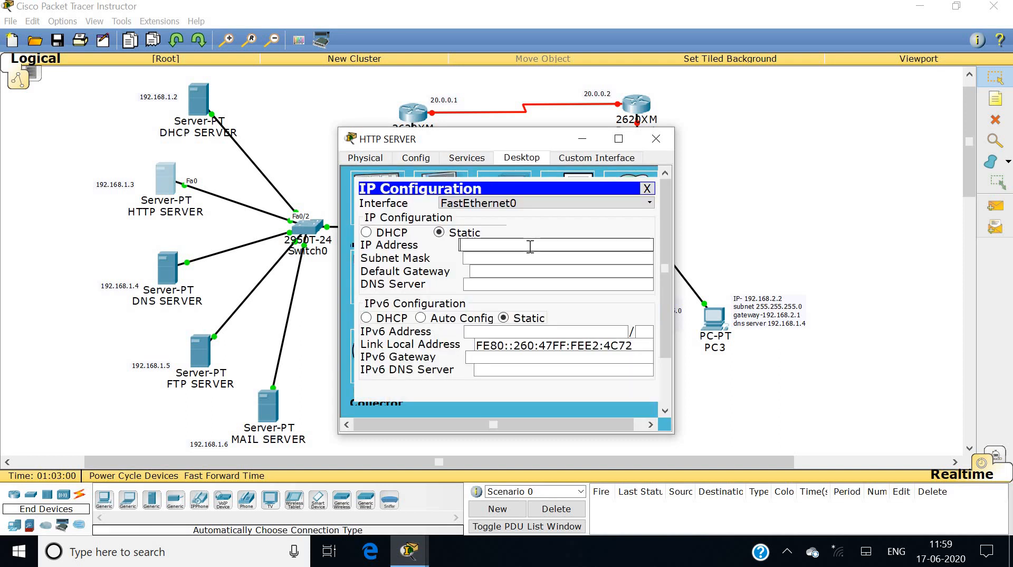
text(192.168.1.)
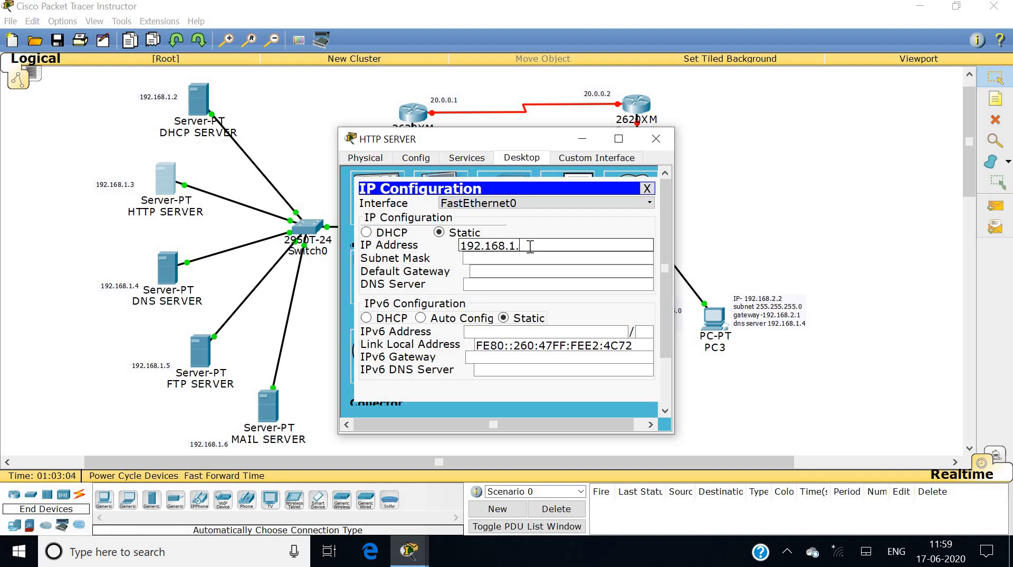
text(3)
key(Tab)
key(Tab)
text(1)
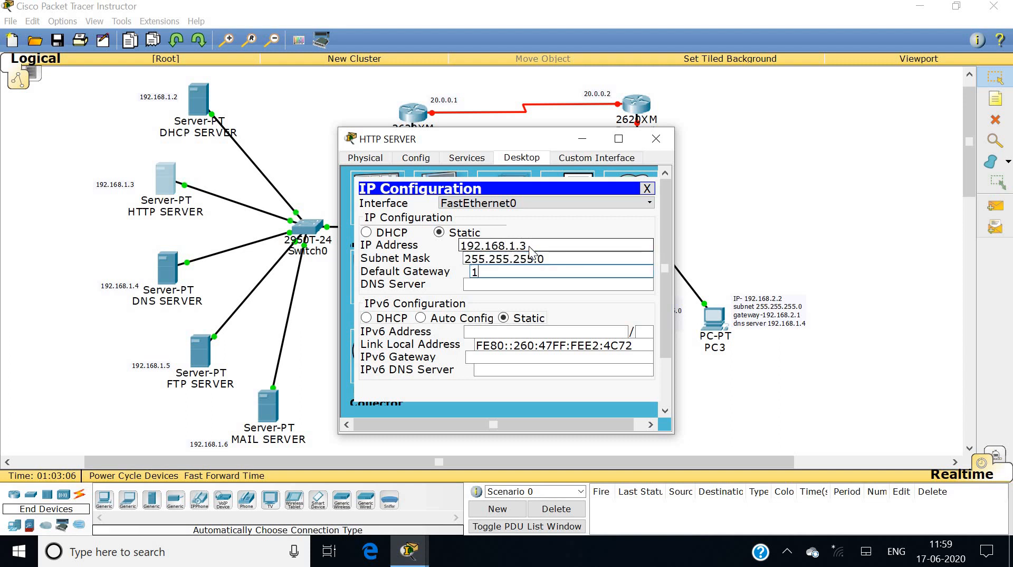
text(92.168.1.1)
click(660, 141)
Enter IP 192.168.1.4, default mask 255.255.255.0 and gateway 192.168.1.1 in the DNS SERVER's IP Configuration.
click(160, 271)
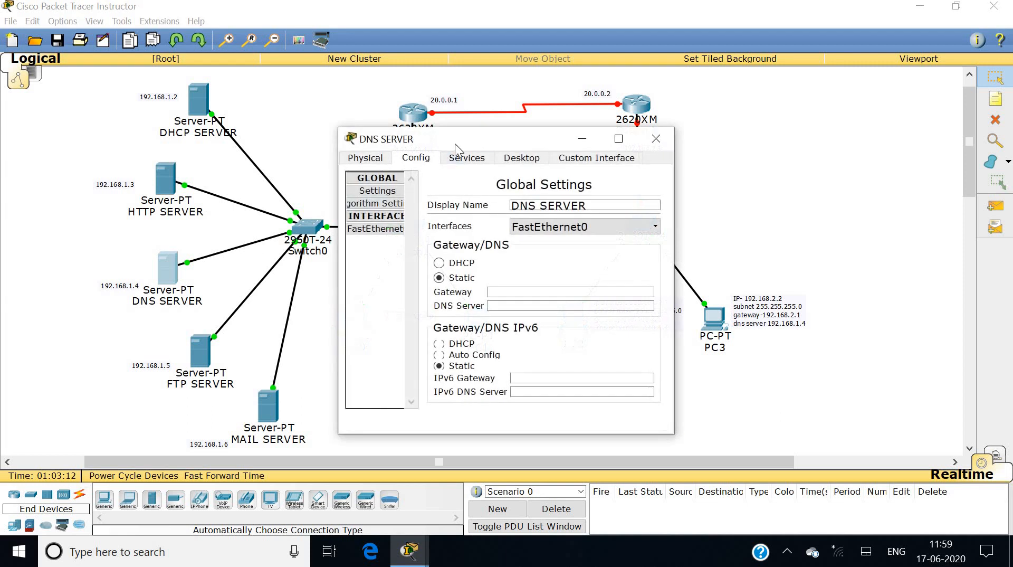
click(501, 161)
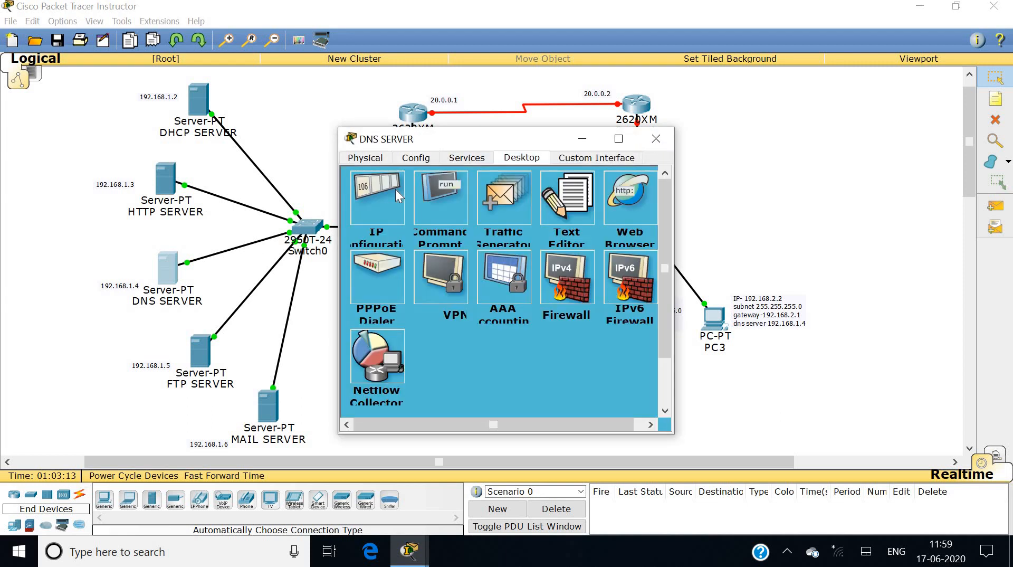
click(395, 189)
click(491, 244)
text(192.168)
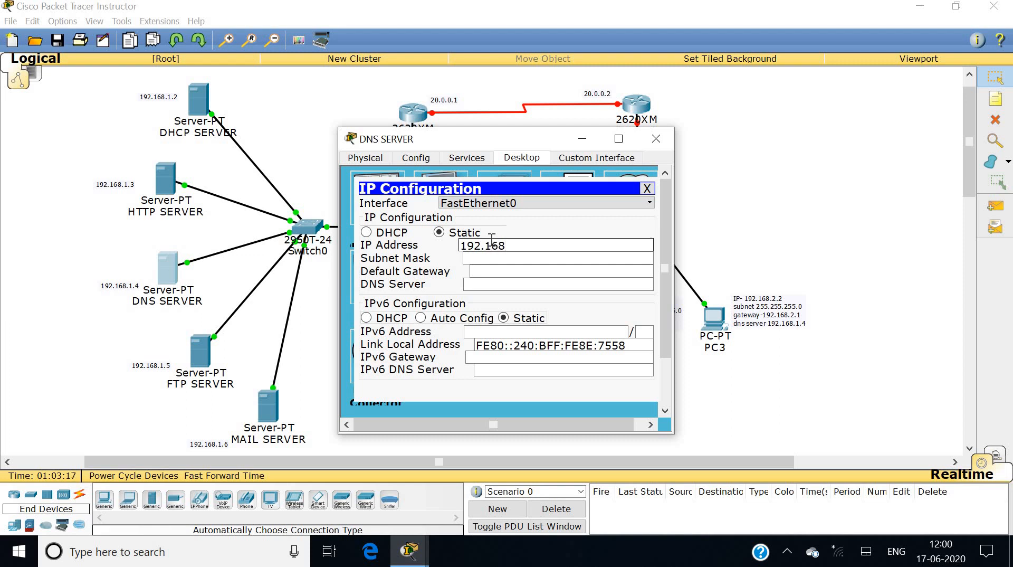
text(.1.4)
key(Tab)
key(Tab)
text(192.168)
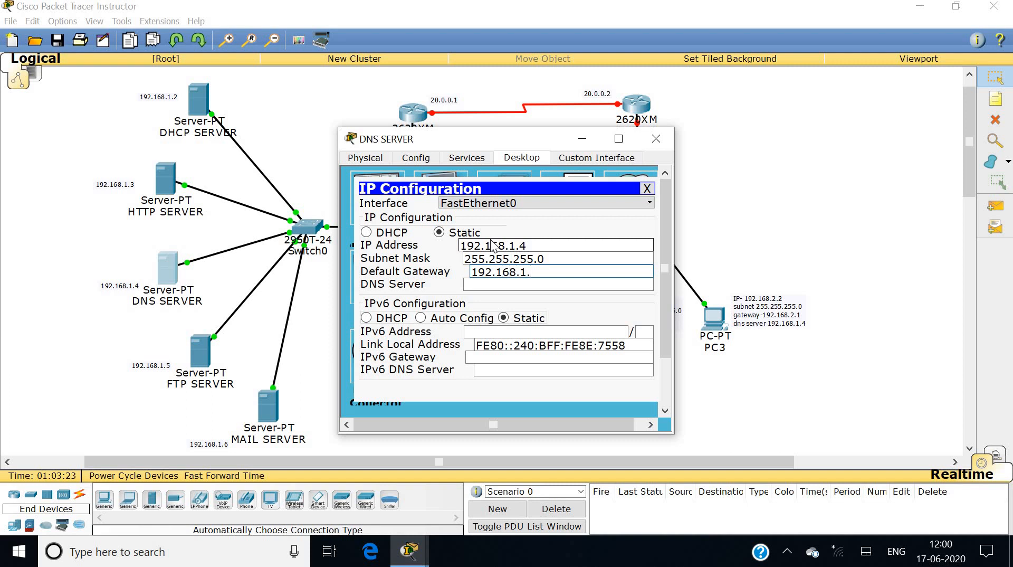
text(.1.1)
click(656, 138)
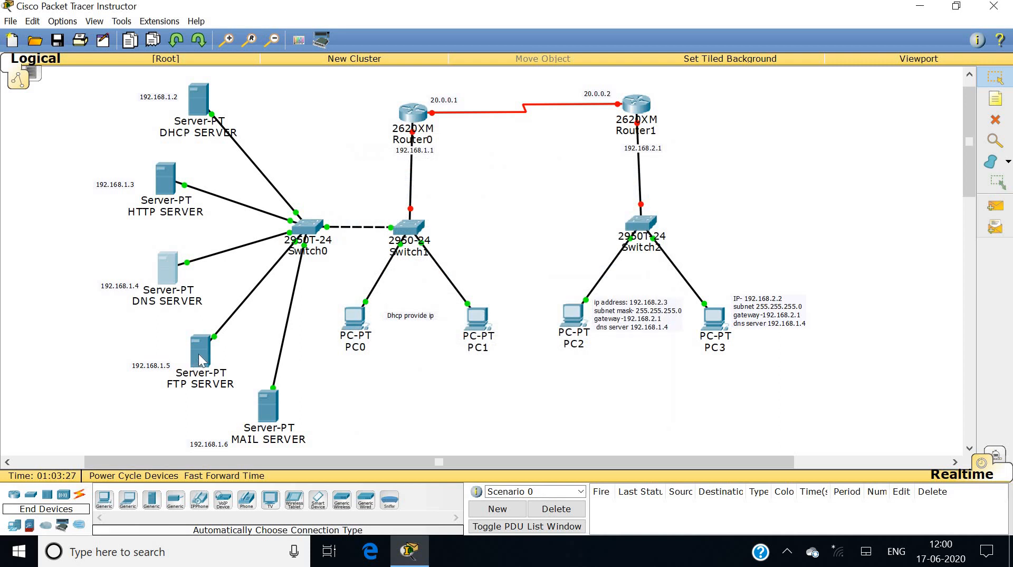
Enter IP 192.168.1.5, default mask 255.255.255.0 and gateway 192.168.1.1 in the FTP SERVER's IP Configuration.
click(200, 351)
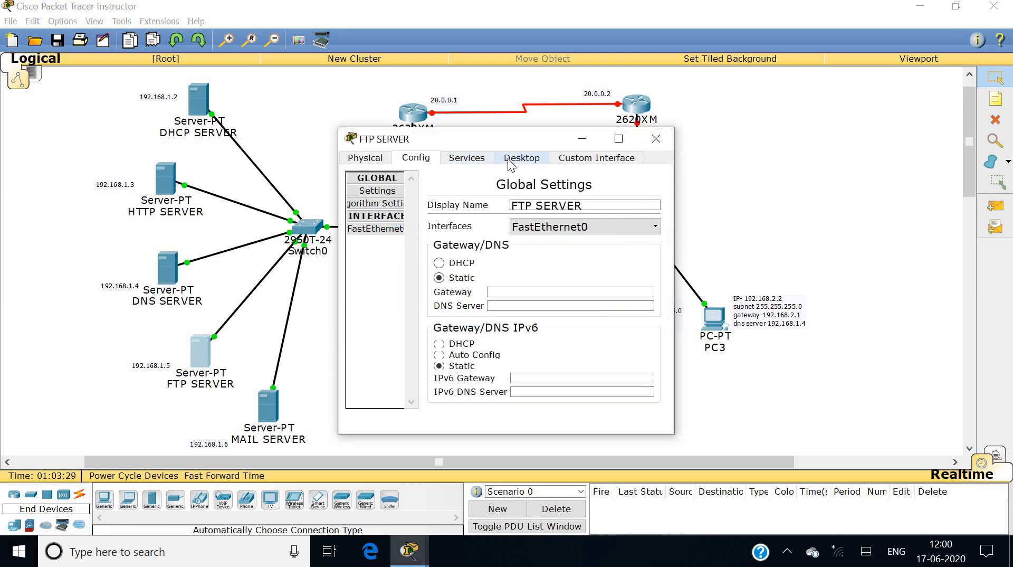
click(521, 158)
click(391, 194)
click(526, 244)
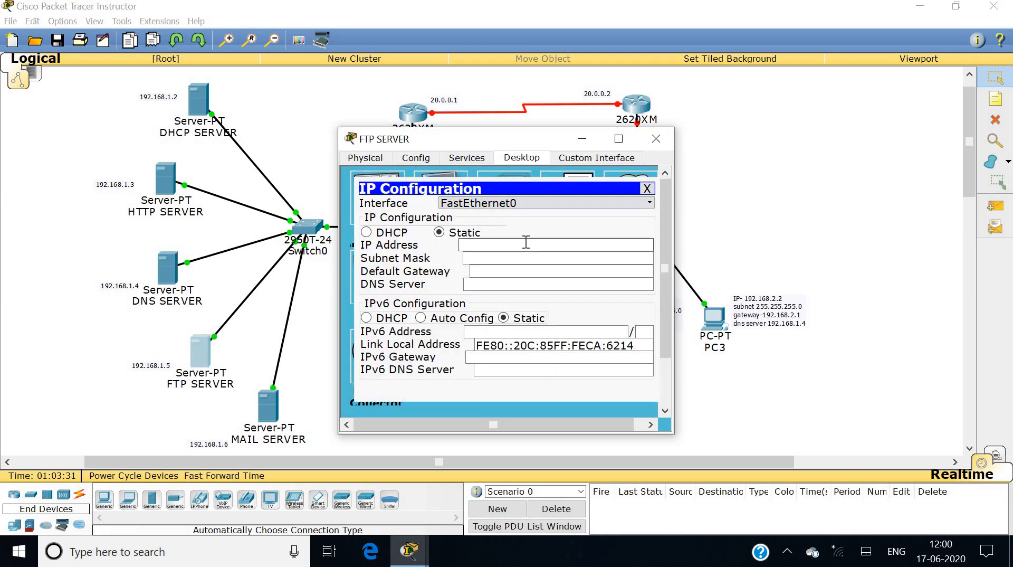
text(192.168)
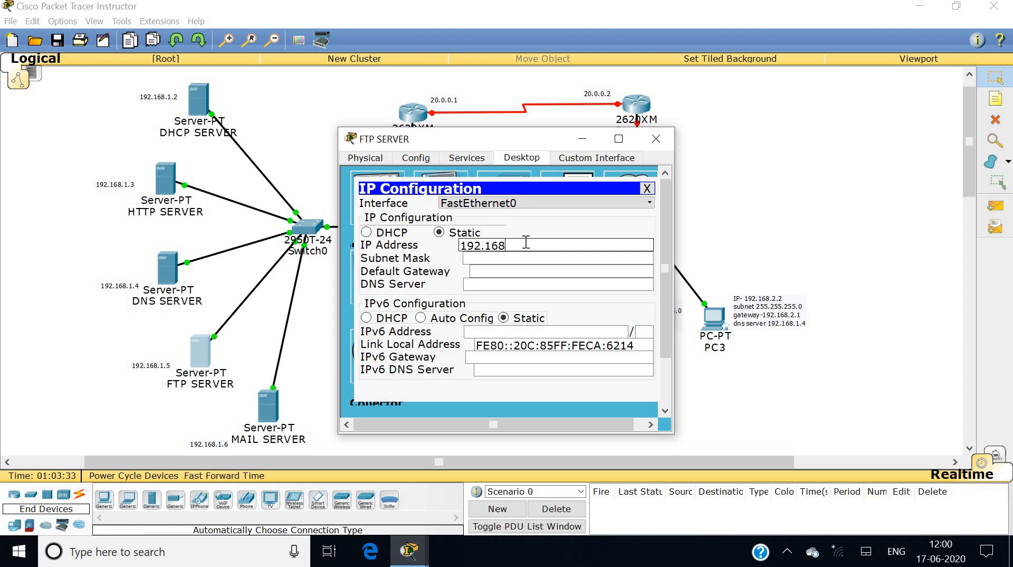
text(.1.5)
key(Tab)
key(Tab)
text(192.168.1.1)
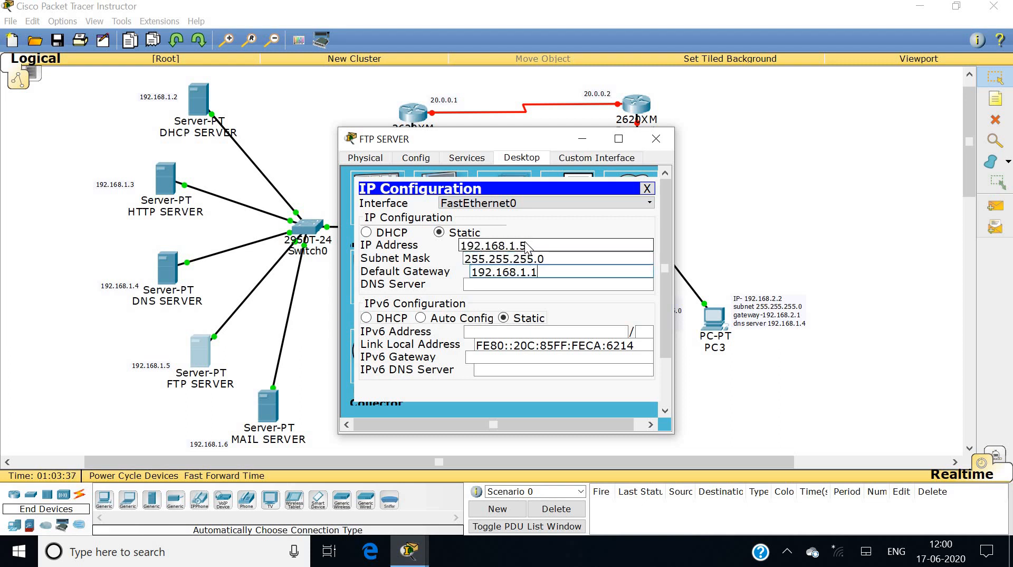
Enter static IP 192.168.1.6 in the MAIL SERVER's IP Configuration, correcting a typo.
click(656, 138)
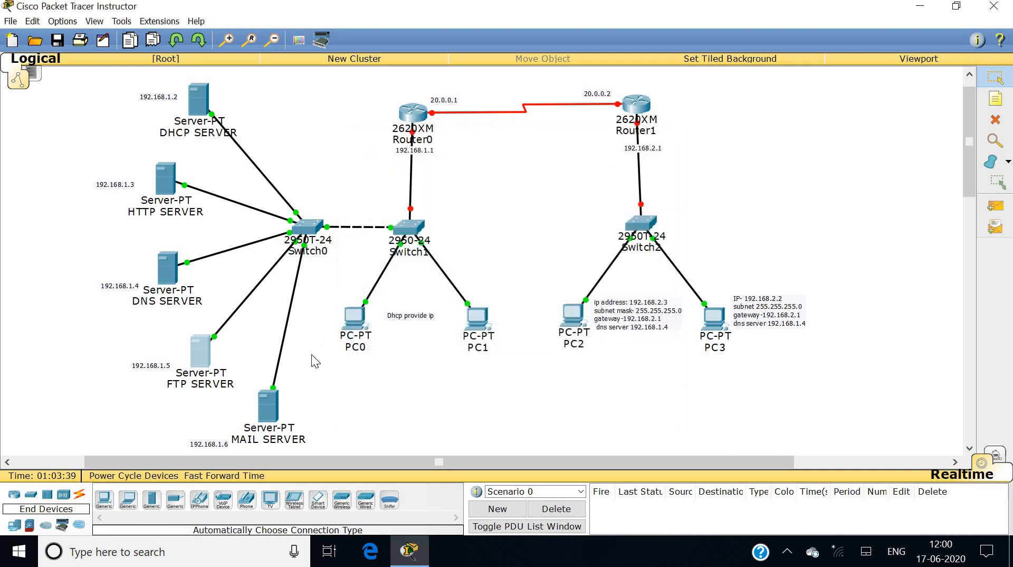
click(272, 404)
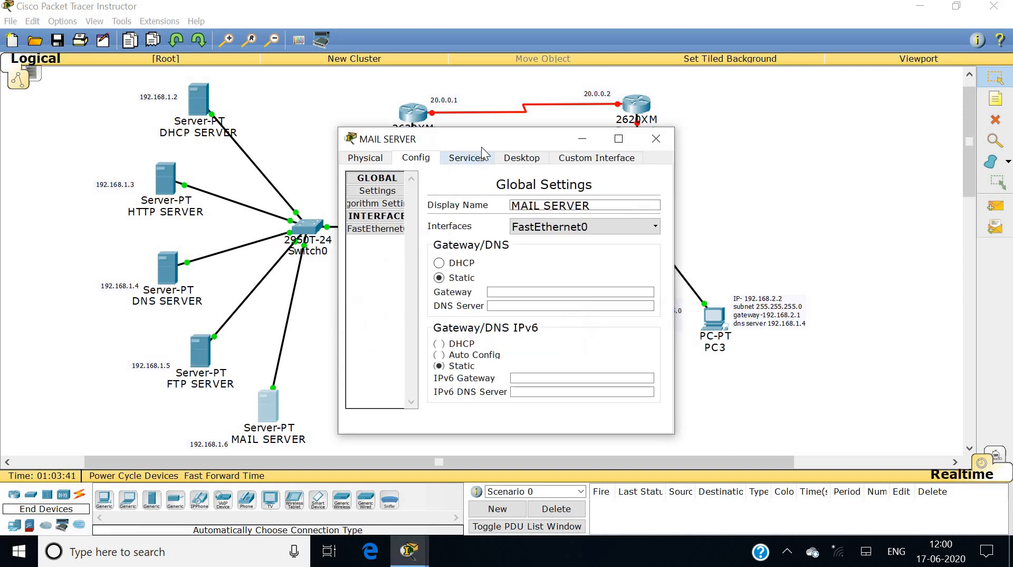
click(511, 160)
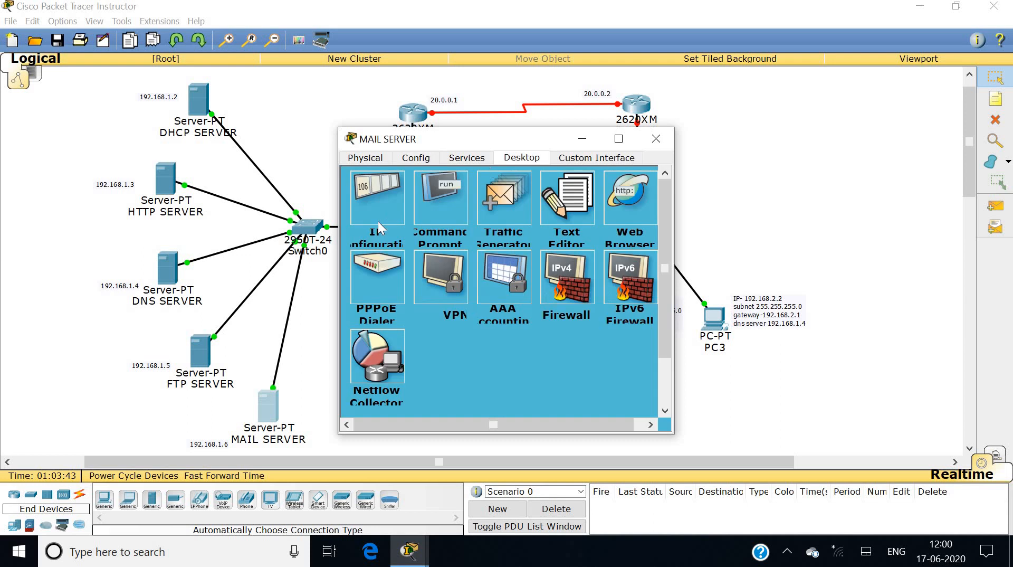
click(381, 208)
click(500, 256)
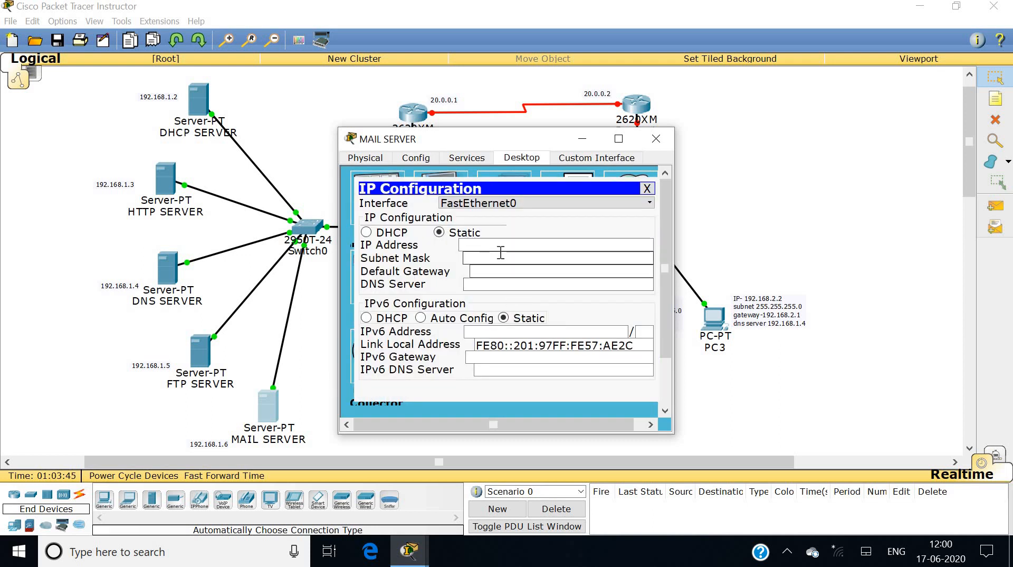
click(493, 246)
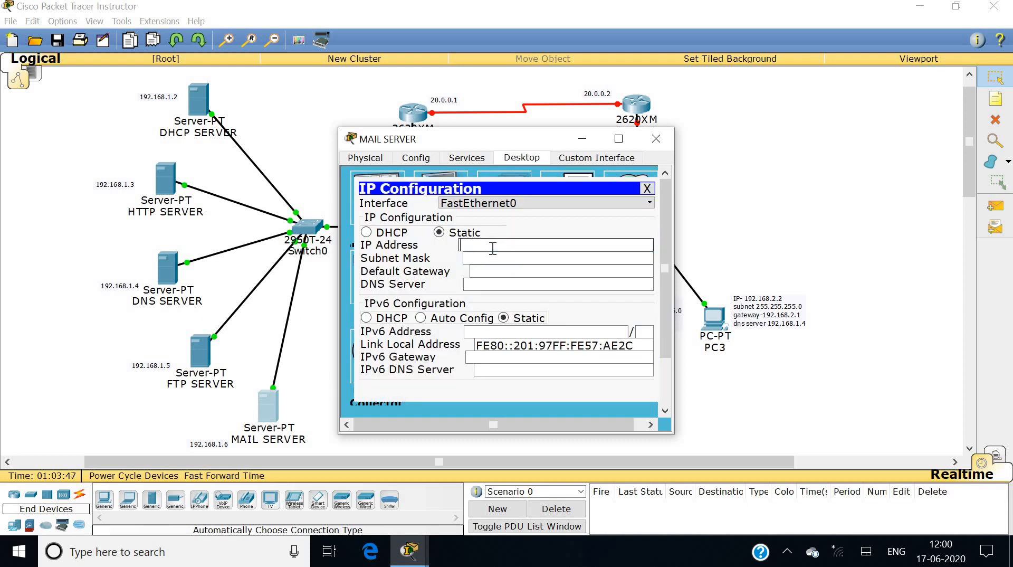
text(192.16)
key(BackSpace)
text(68.1.6)
Give the MAIL SERVER the default mask 255.255.255.0 and gateway 192.168.1.1.
key(Tab)
key(Tab)
text(192.168.)
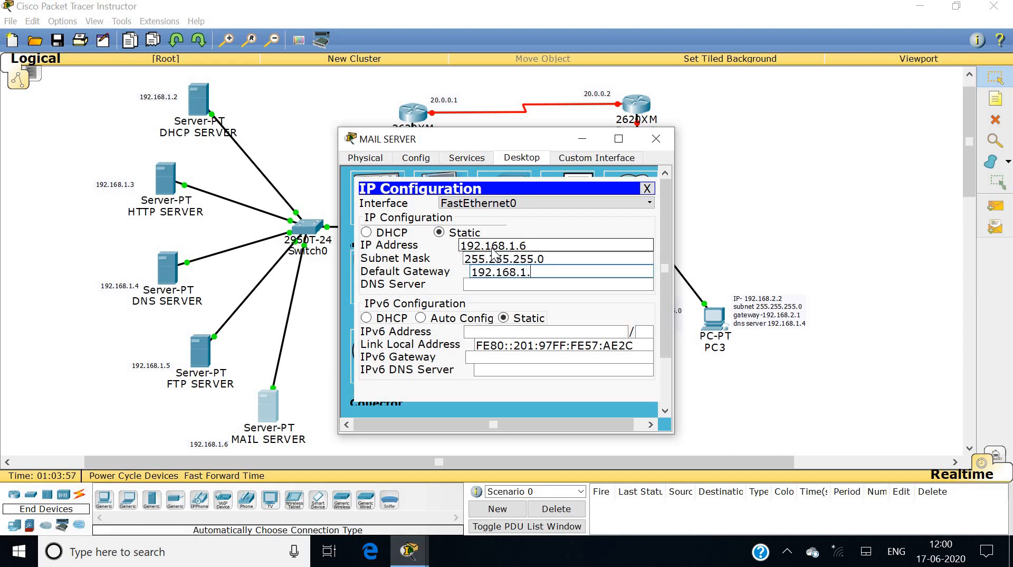
text(1.5)
key(BackSpace)
text(1)
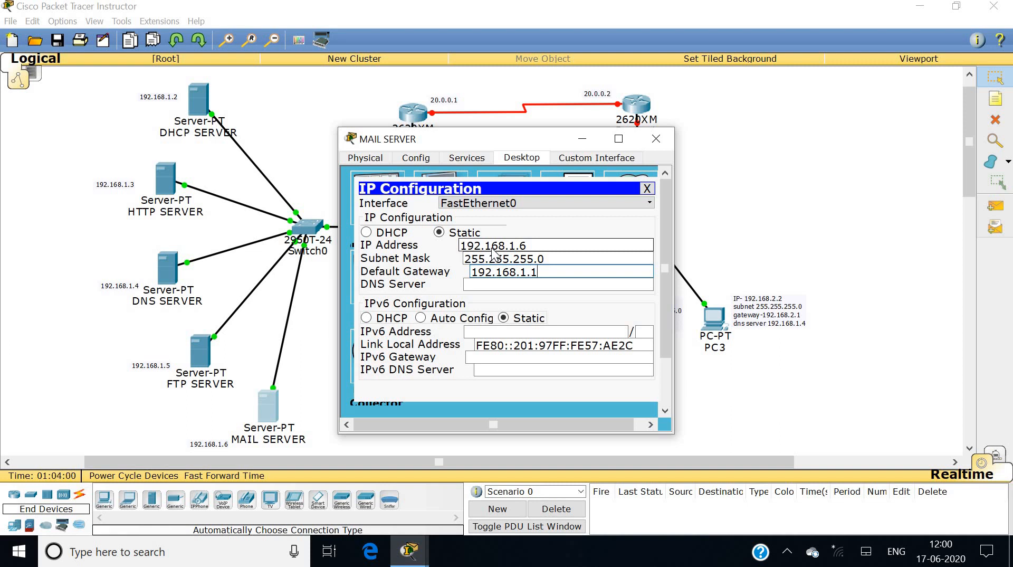
click(656, 138)
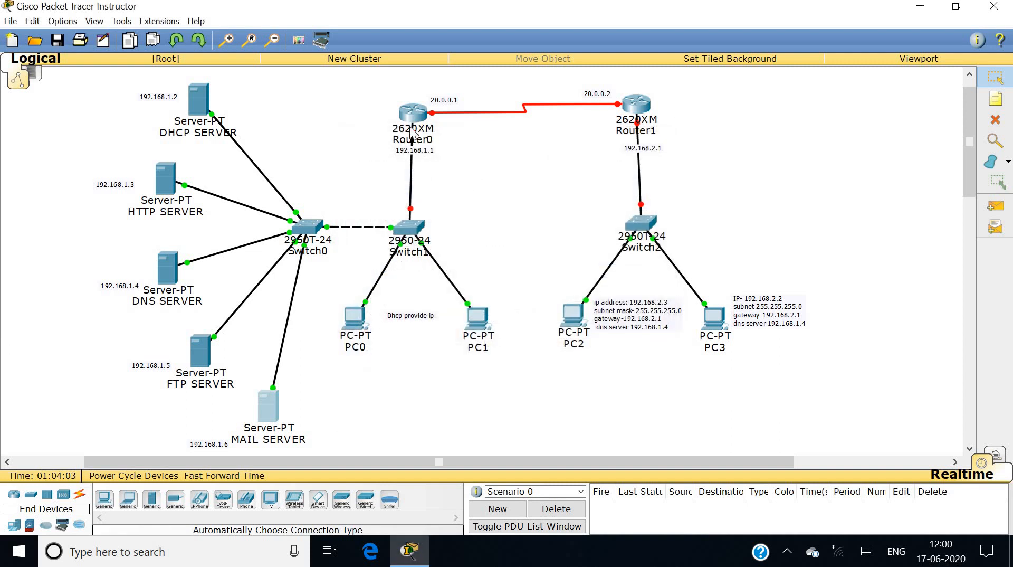
Turn on the DHCP service on the DHCP SERVER.
click(199, 98)
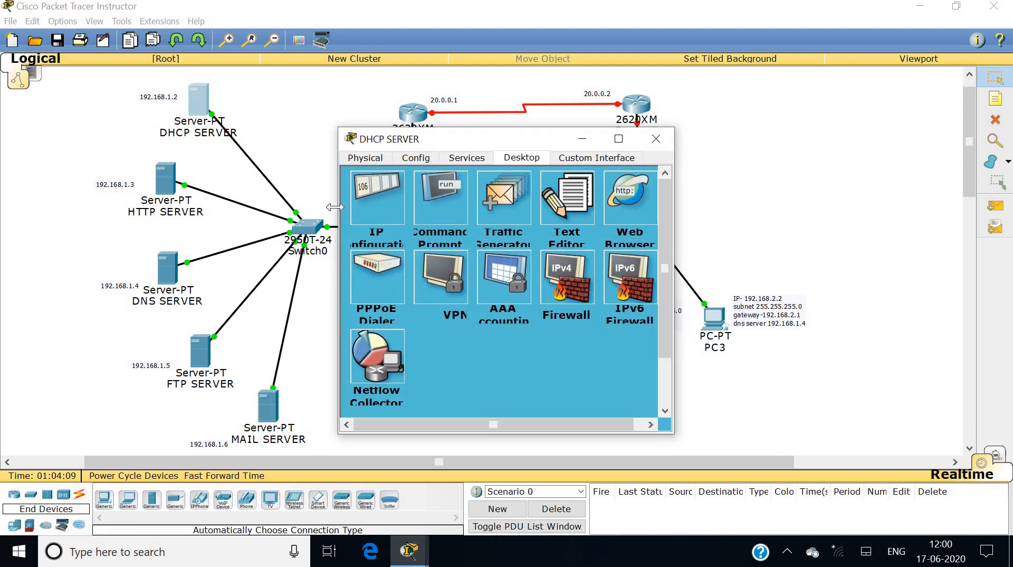
click(430, 160)
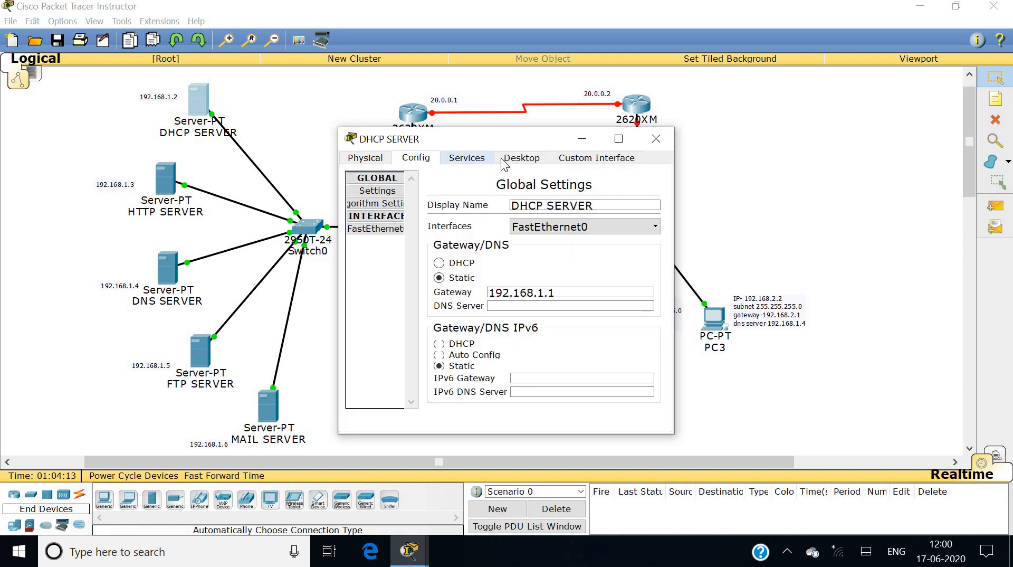
click(467, 160)
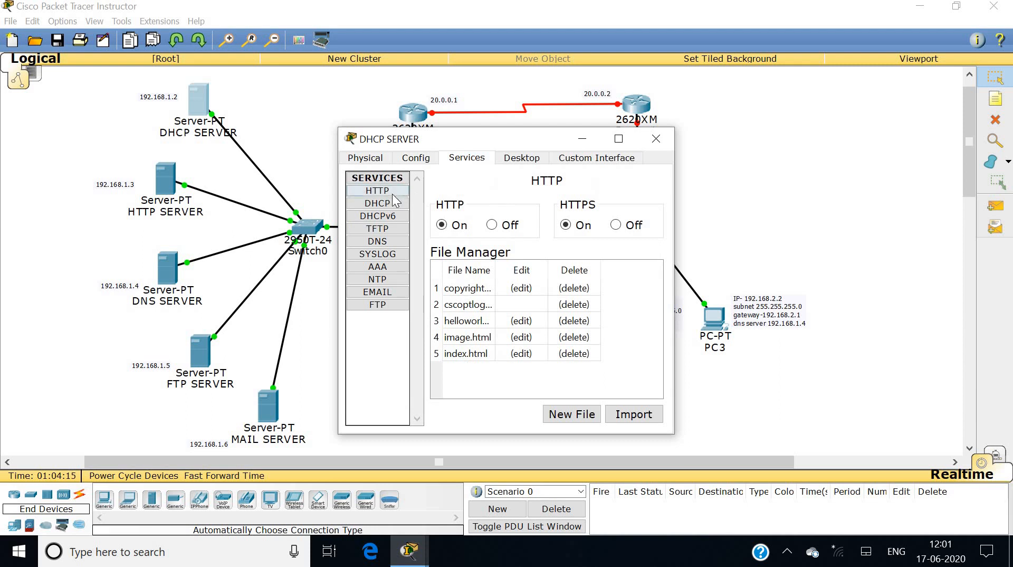
click(387, 204)
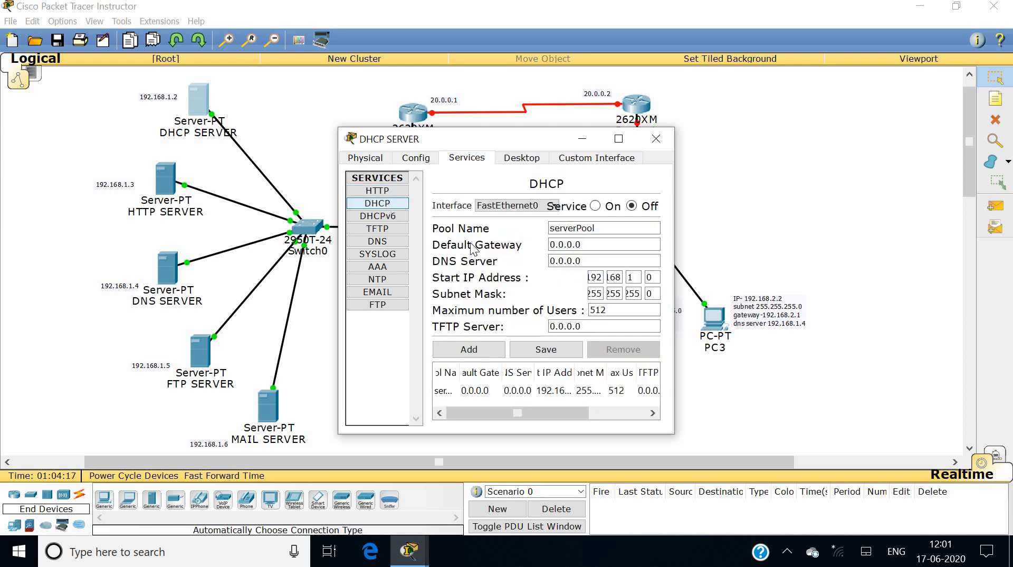
click(595, 206)
Set the pool's gateway 192.168.1.1, DNS 192.168.1.4, start address .7, 20 max users, and save.
click(595, 245)
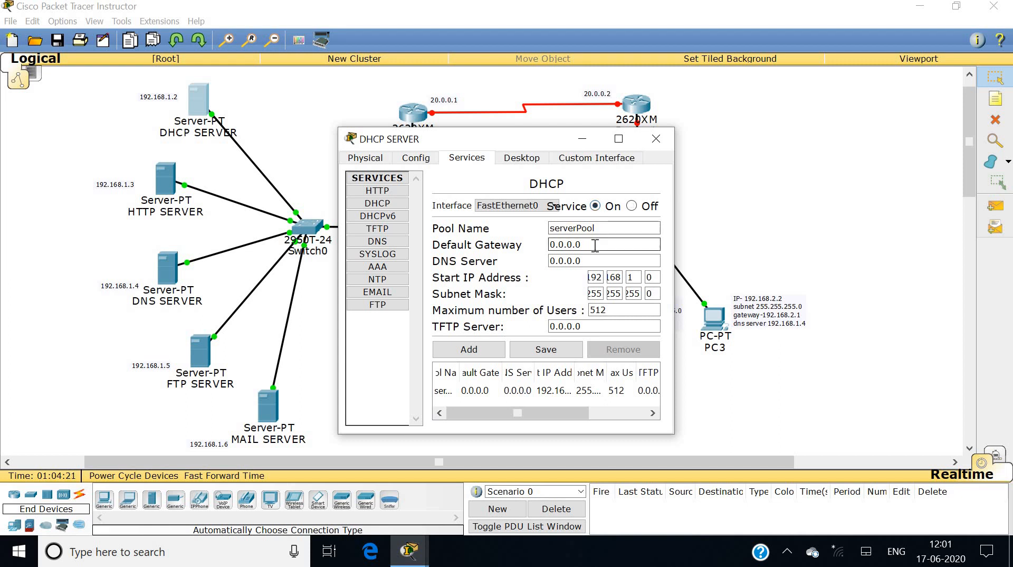
key(BackSpace)
key(BackSpace)
key(BackSpace)
text(192.168.1.1)
click(594, 262)
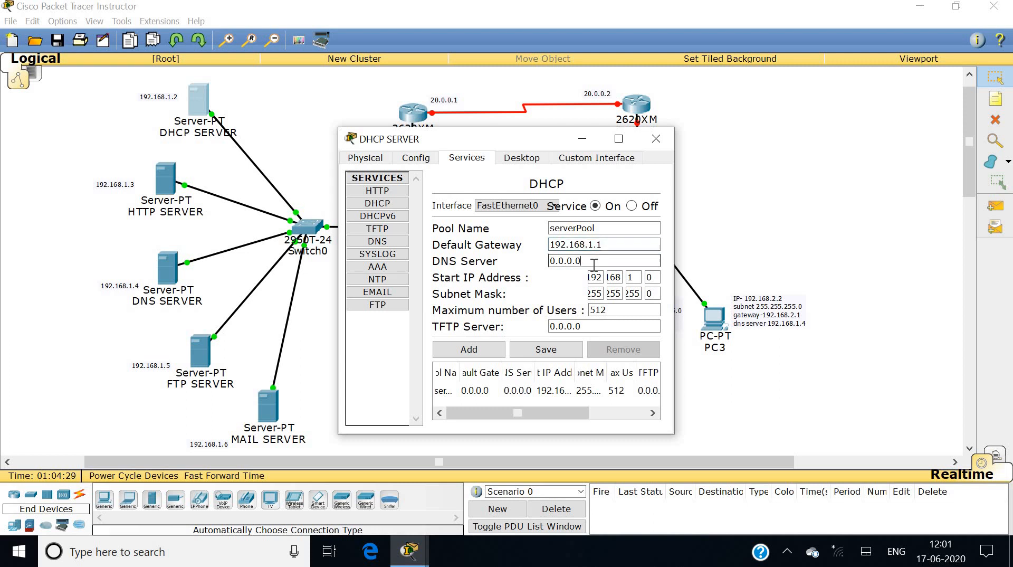
key(BackSpace)
key(BackSpace)
key(BackSpace)
text(192.168)
click(653, 277)
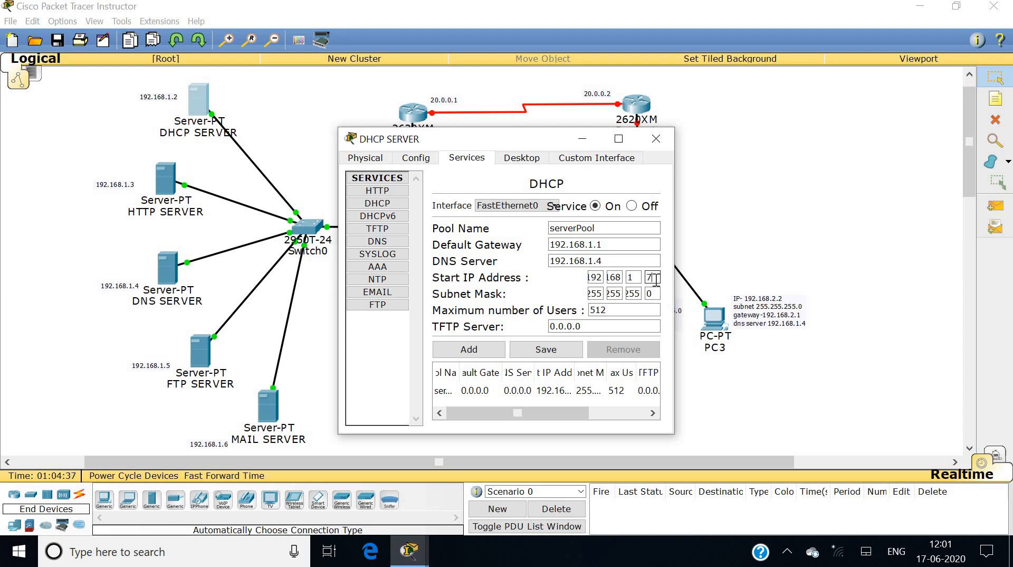
click(624, 311)
key(BackSpace)
text(20)
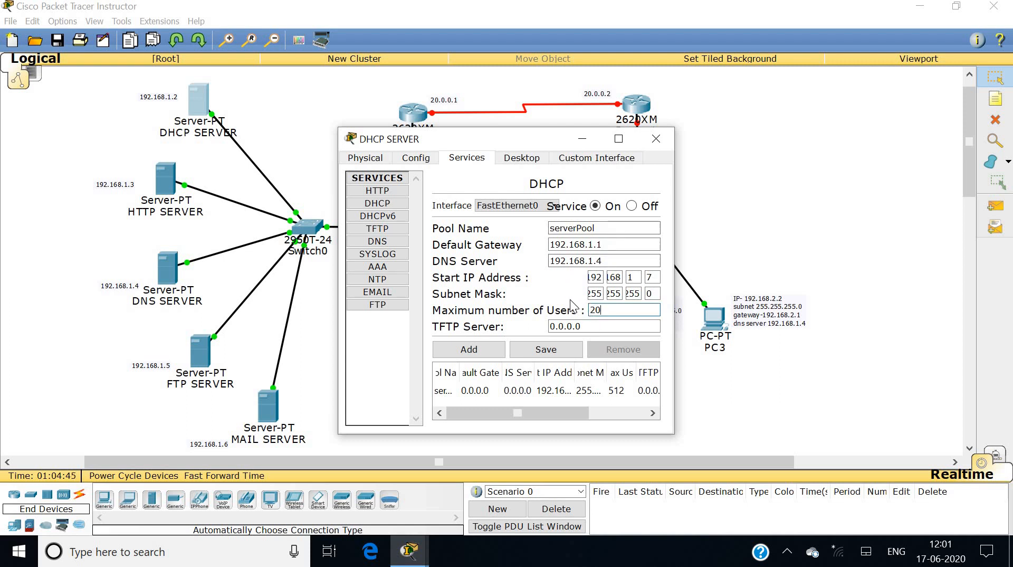
click(546, 350)
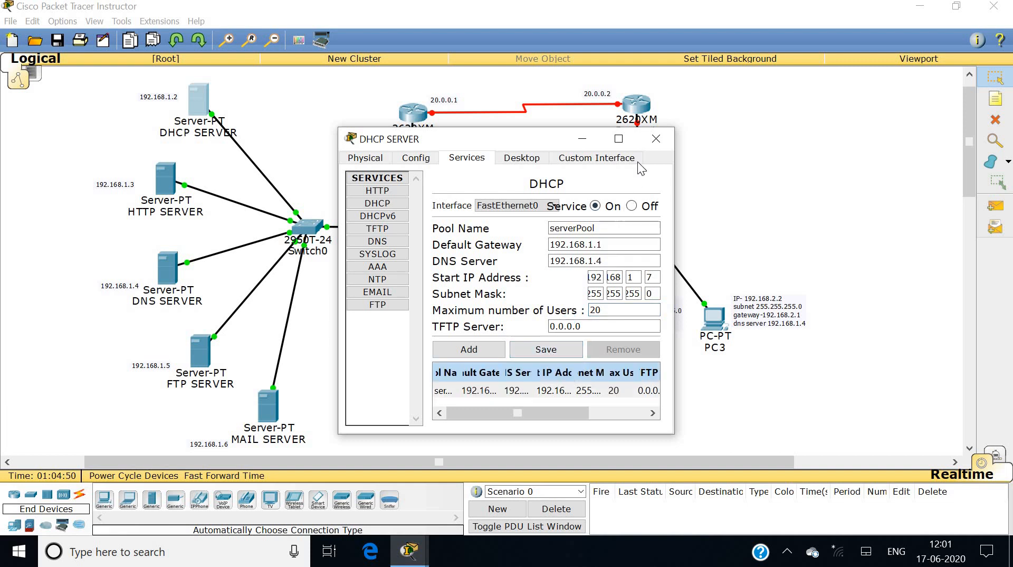
click(654, 139)
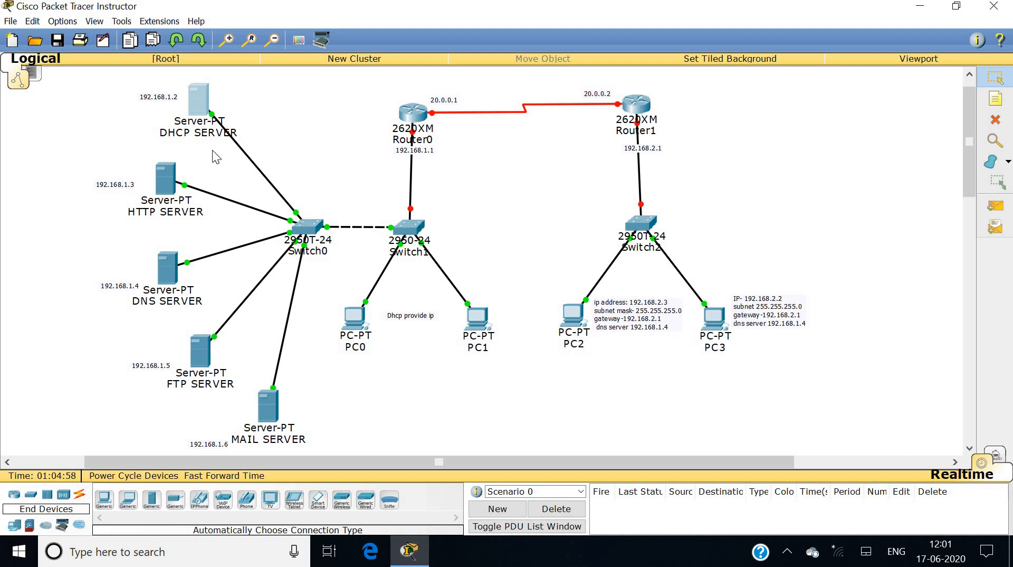
Switch PC0 to DHCP addressing so it receives 192.168.1.7.
click(353, 321)
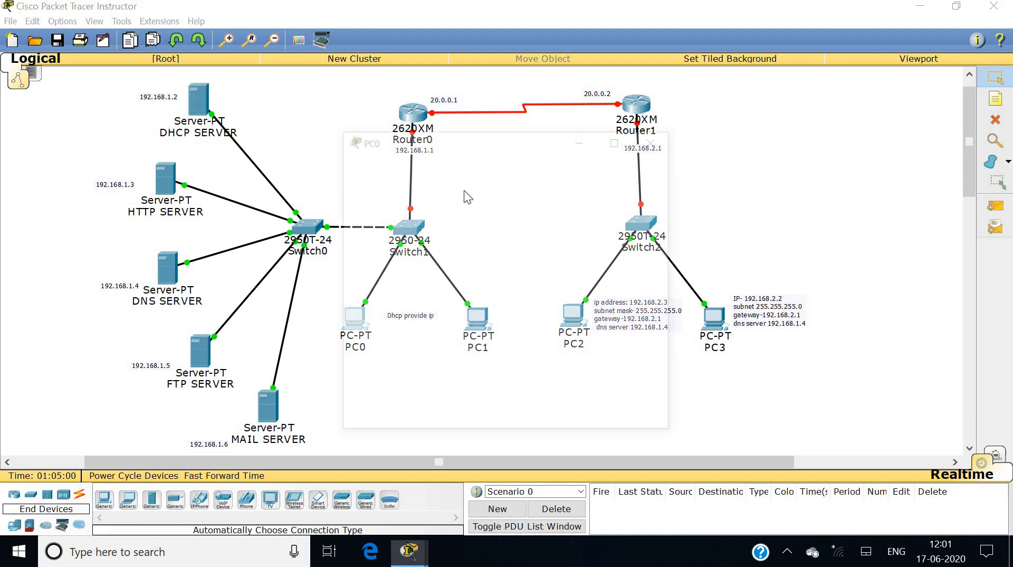
click(464, 160)
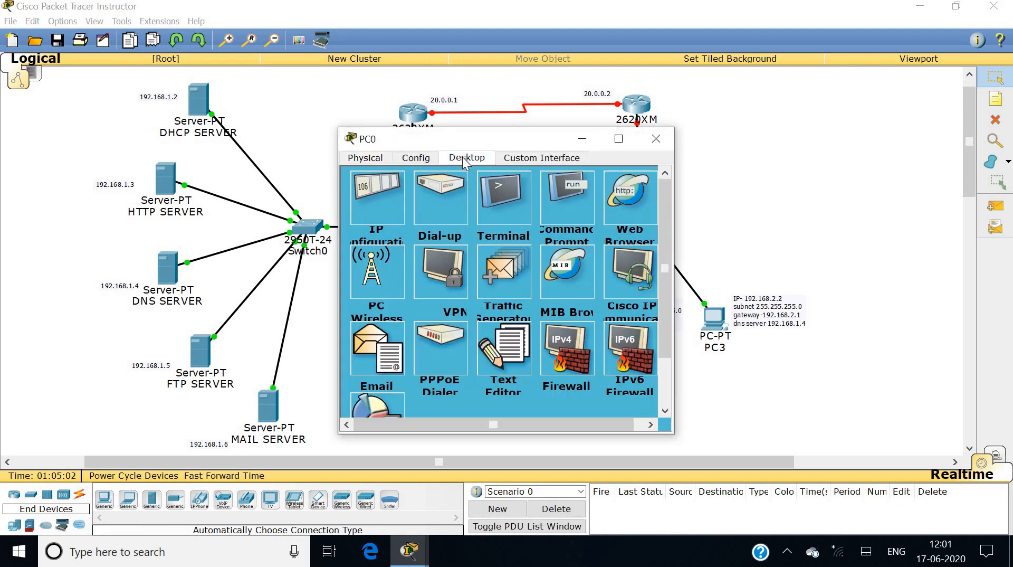
click(388, 209)
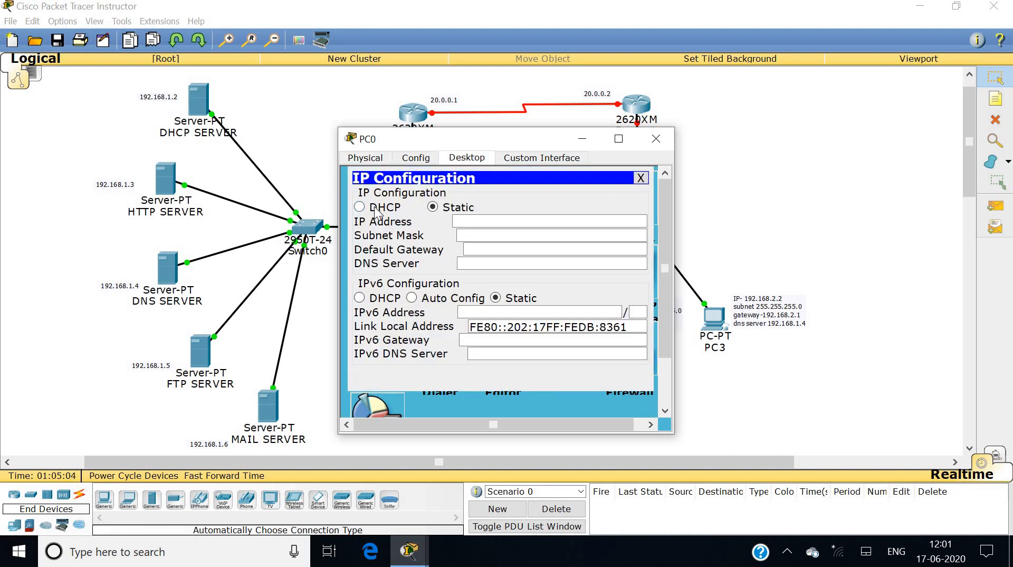
click(360, 206)
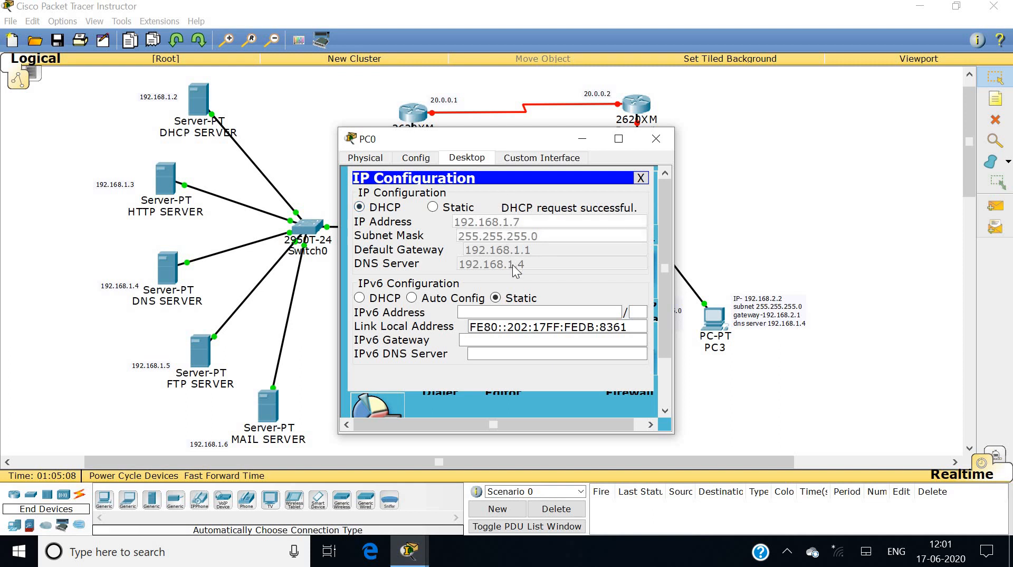
click(645, 141)
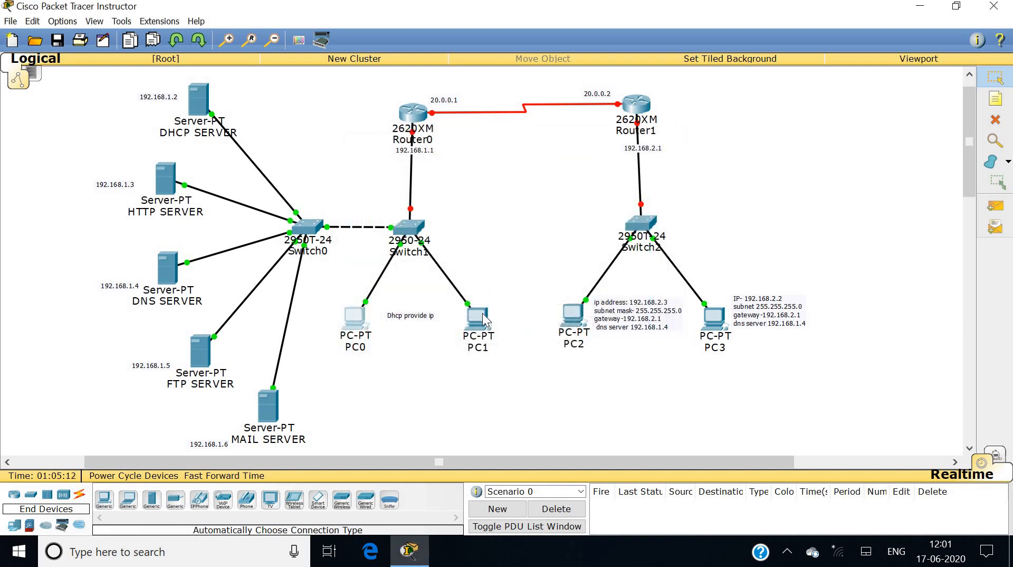
Switch PC1 to DHCP addressing so it receives 192.168.1.8.
click(482, 313)
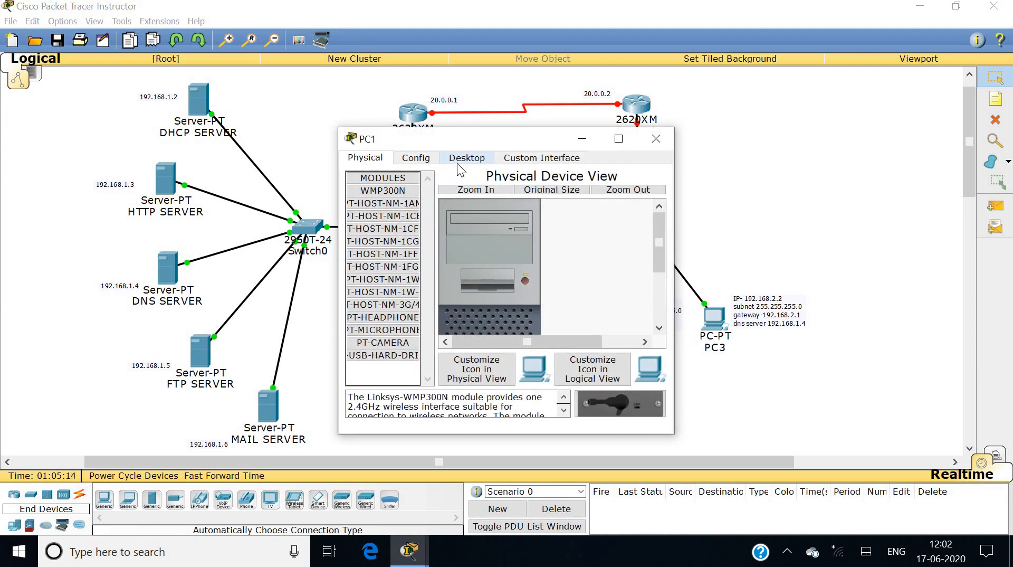
click(459, 163)
click(398, 194)
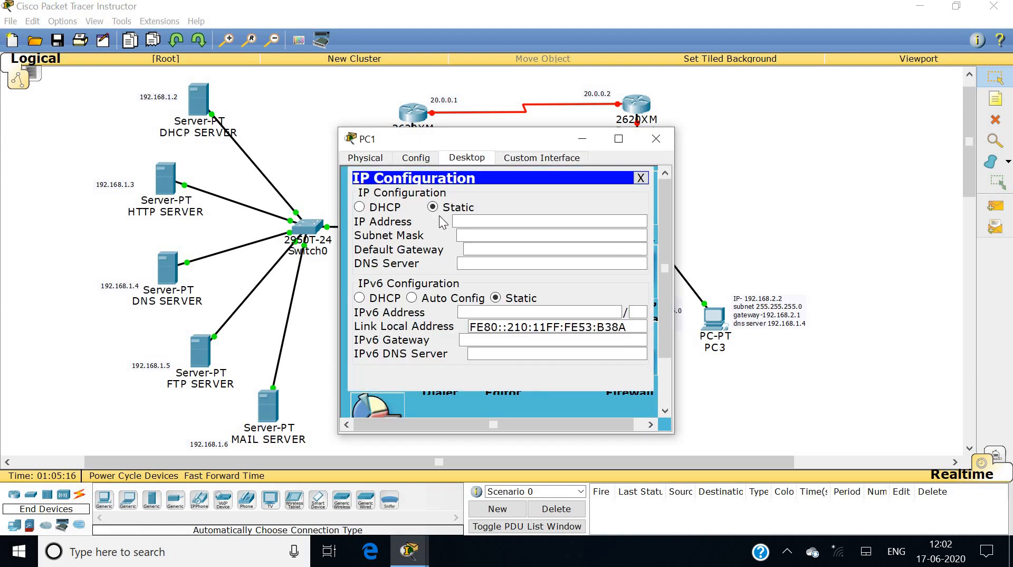
click(388, 210)
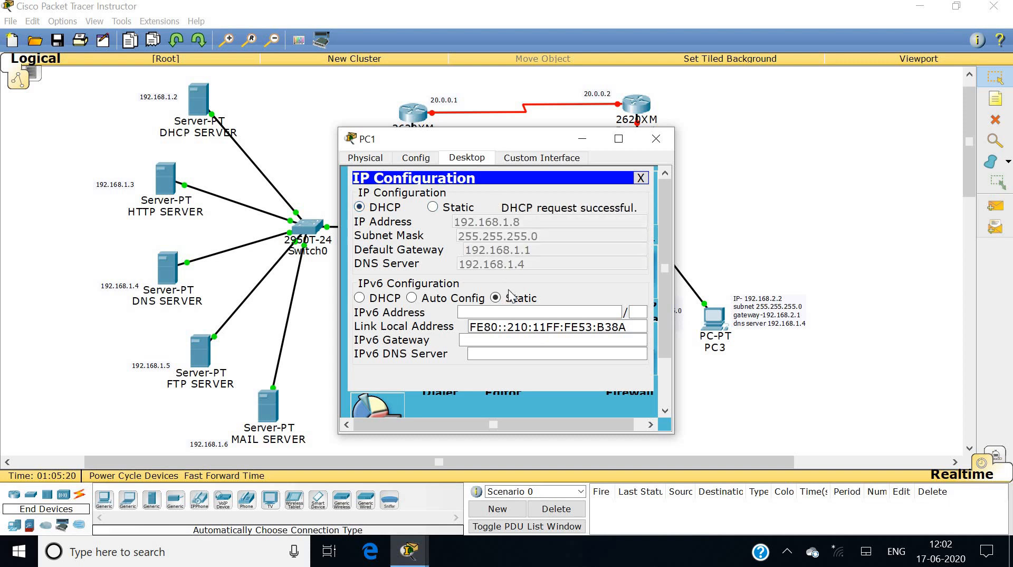
click(654, 140)
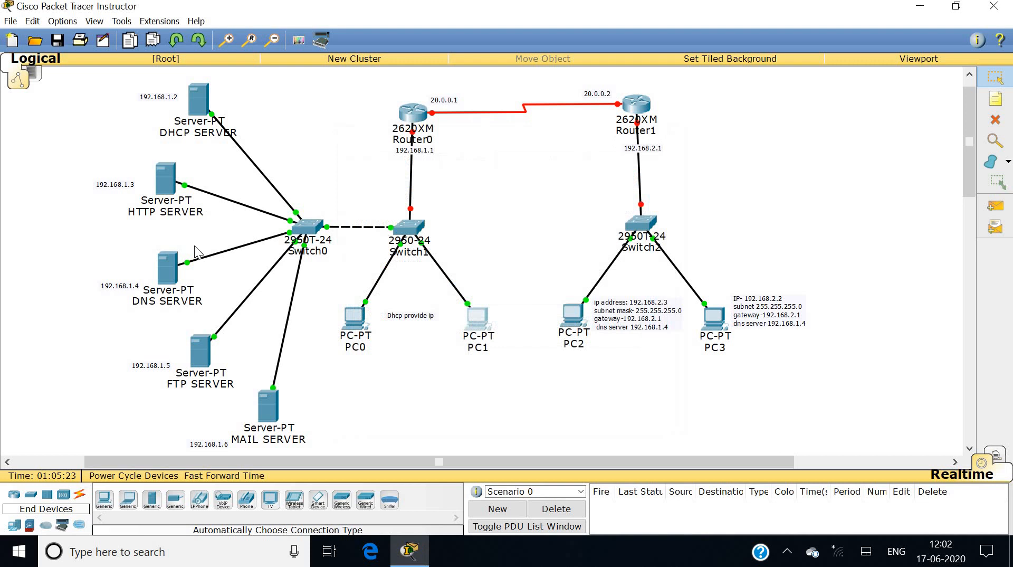
click(168, 174)
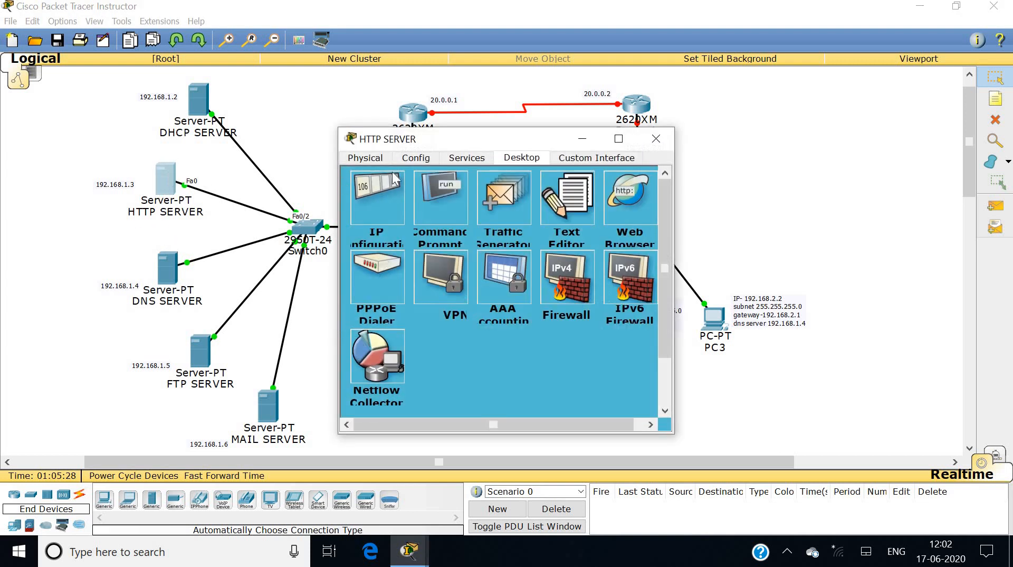
click(467, 157)
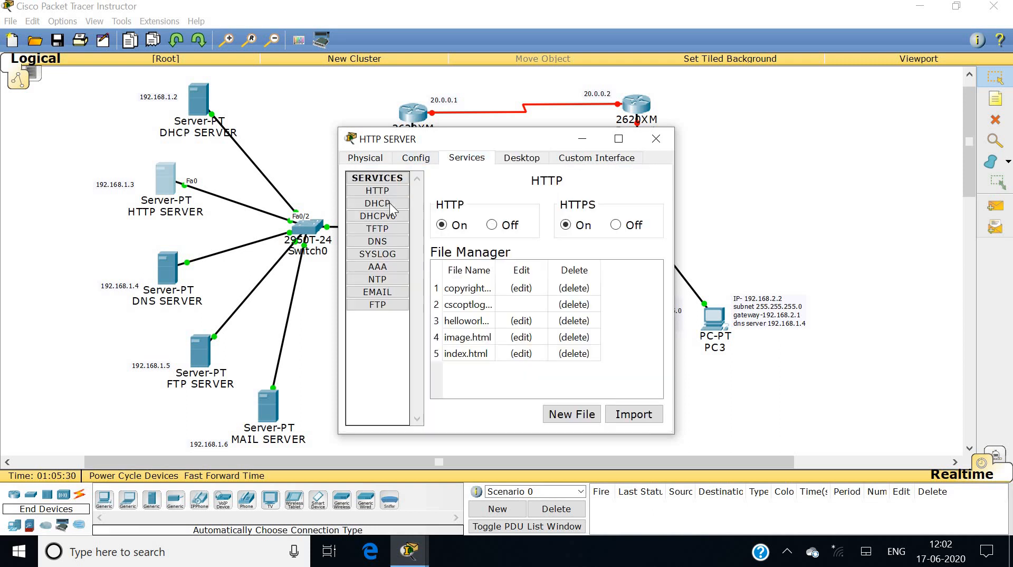
click(377, 190)
click(565, 225)
click(655, 139)
Ping the HTTP server at 192.168.1.3 from PC0's Command Prompt.
click(353, 326)
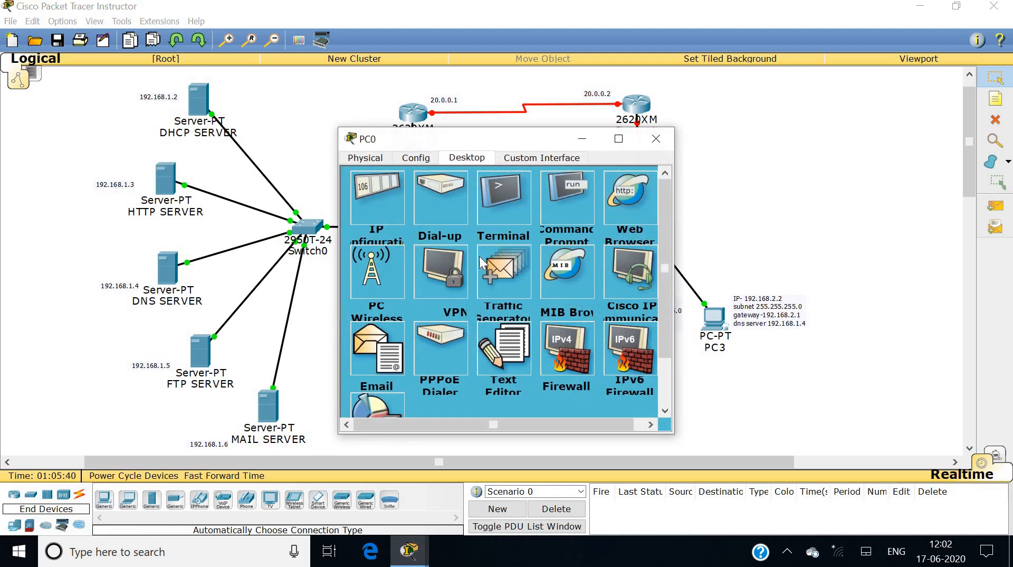
click(563, 197)
text(ping 19)
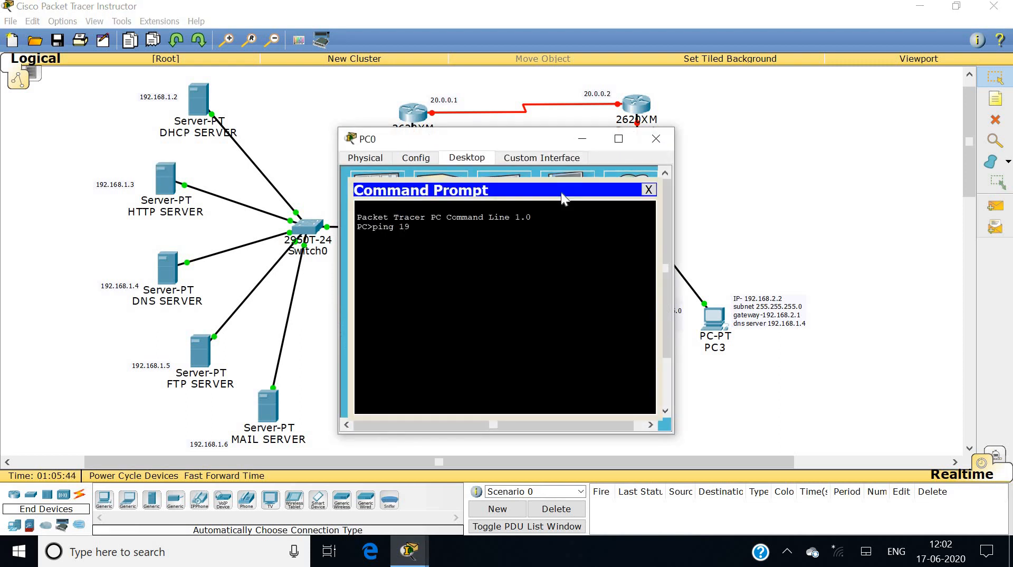
text(2.168.1.3)
key(Return)
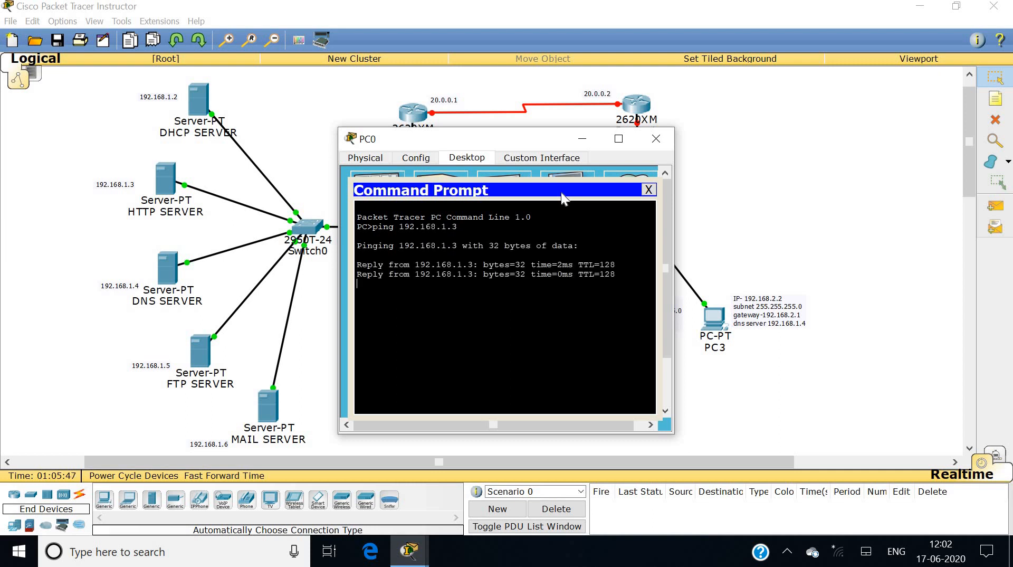
click(649, 188)
Browse to 192.168.1.3 on PC0, follow the 'A small page' link and return.
click(625, 196)
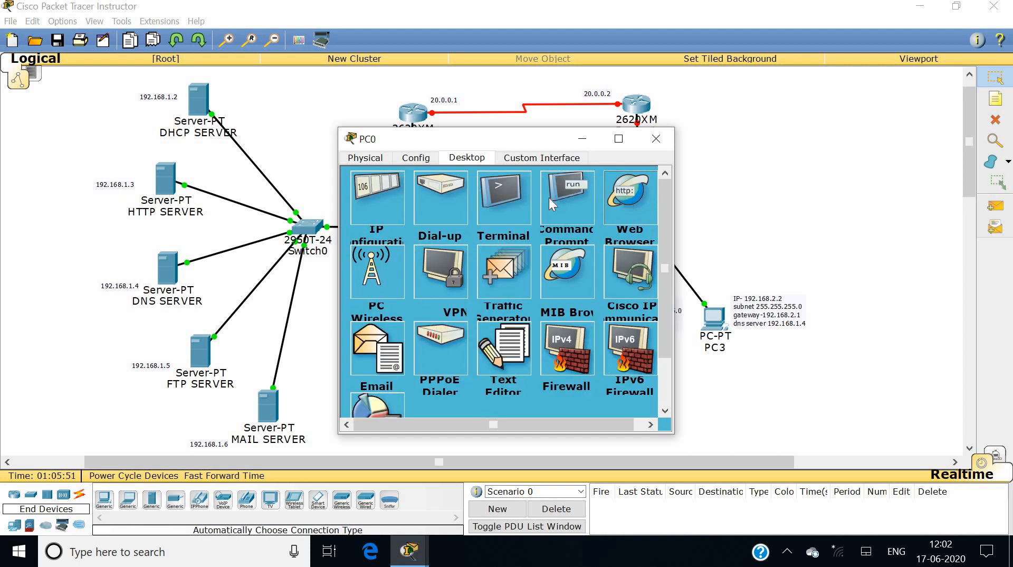
click(480, 209)
text(192.168.1.3)
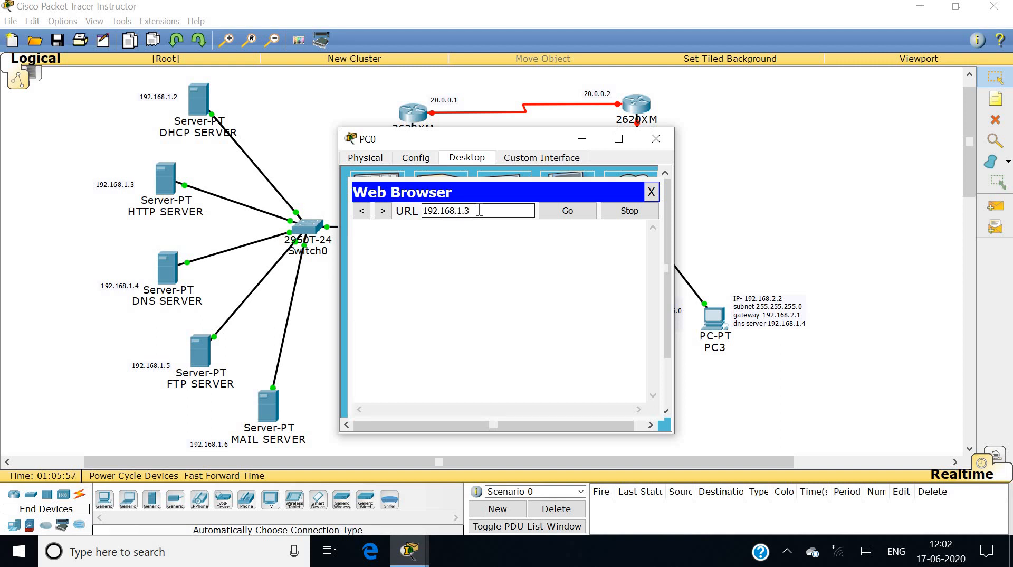
key(Return)
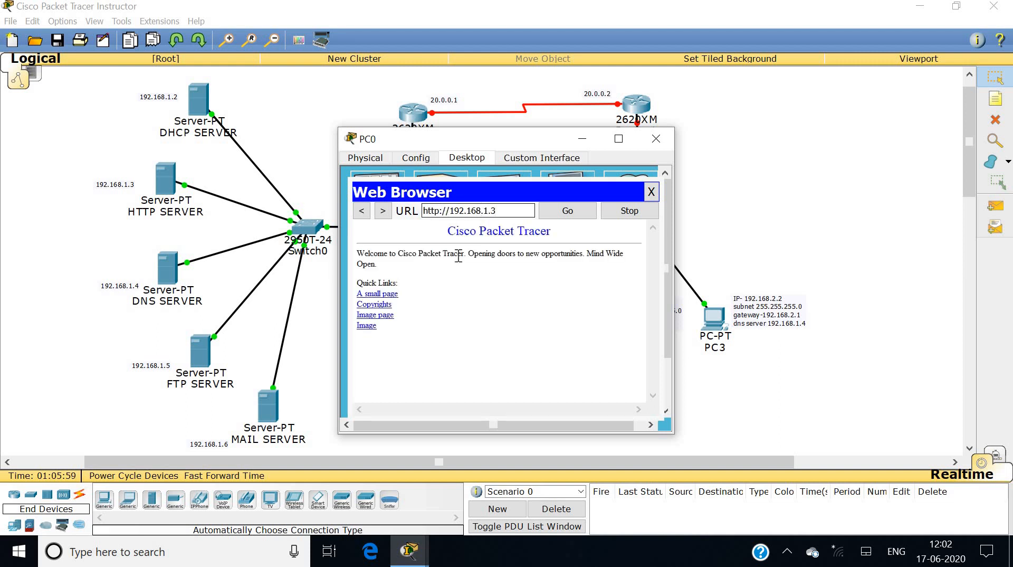
click(383, 293)
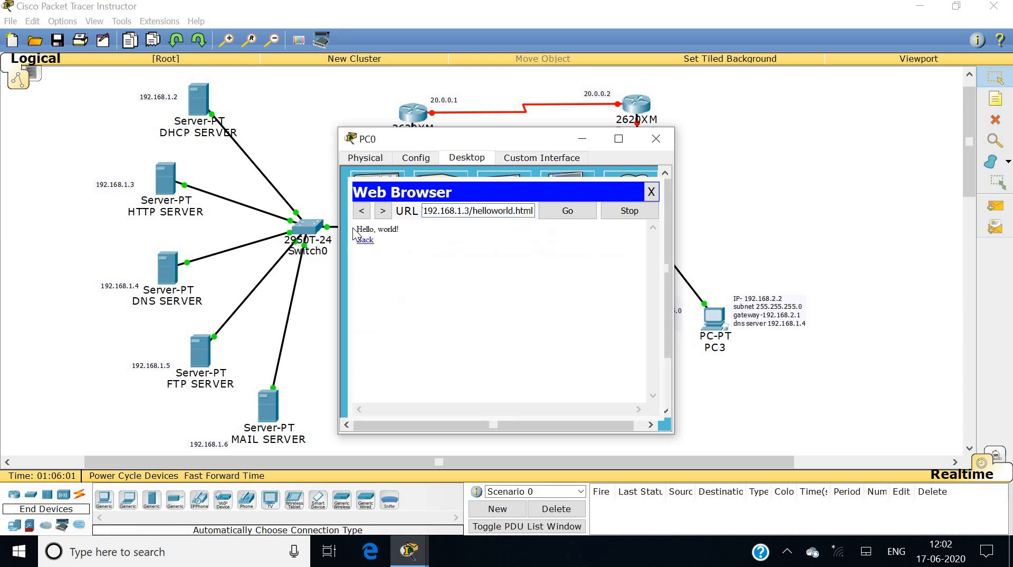
click(364, 240)
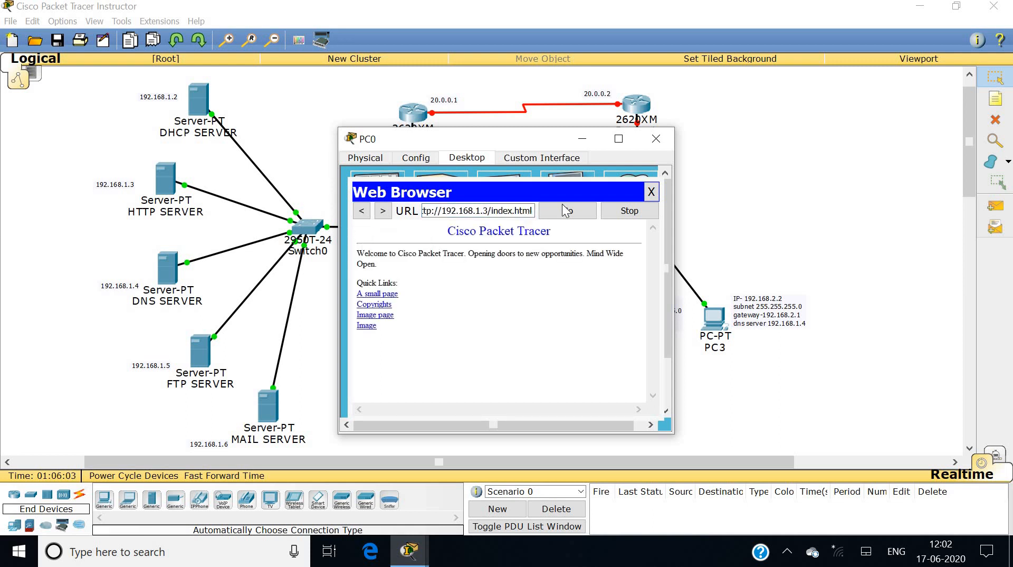
click(651, 191)
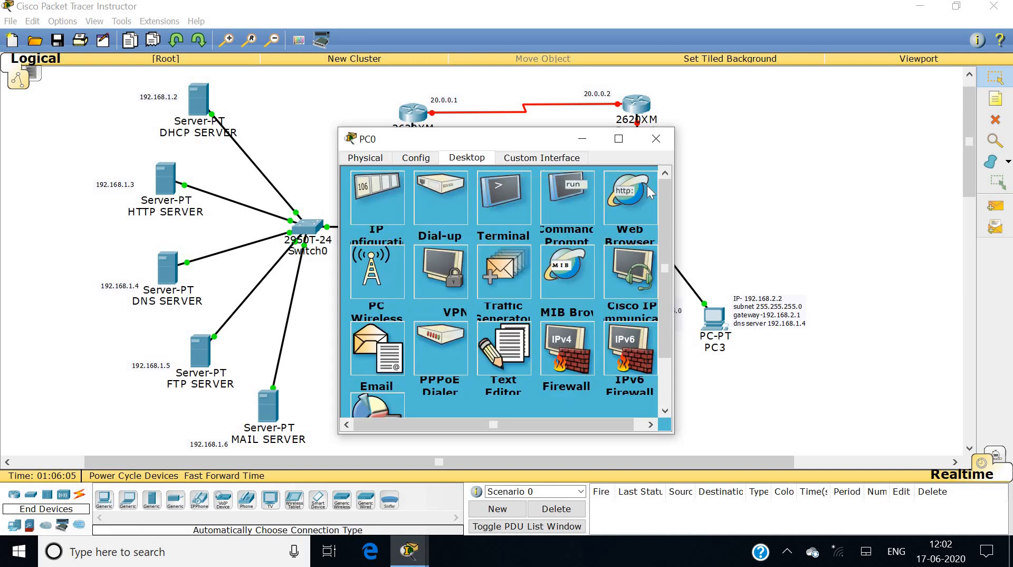
click(657, 141)
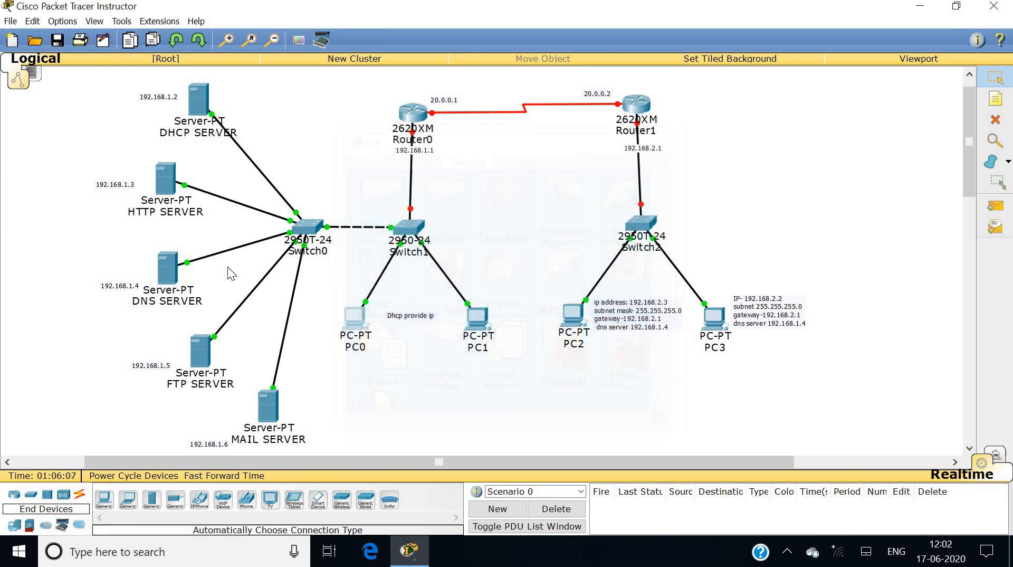
Turn on the DNS service on the DNS SERVER.
click(167, 285)
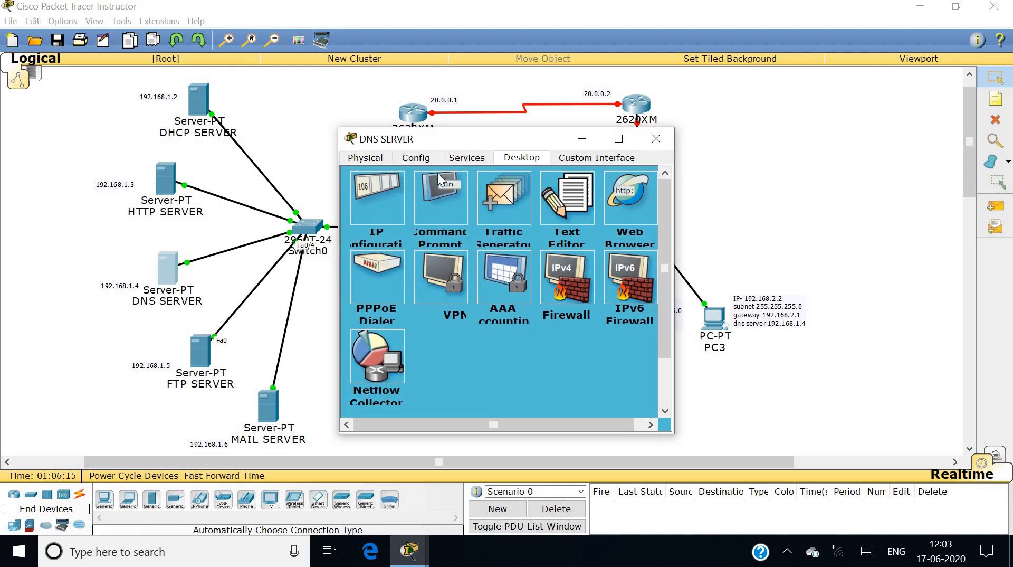
click(466, 157)
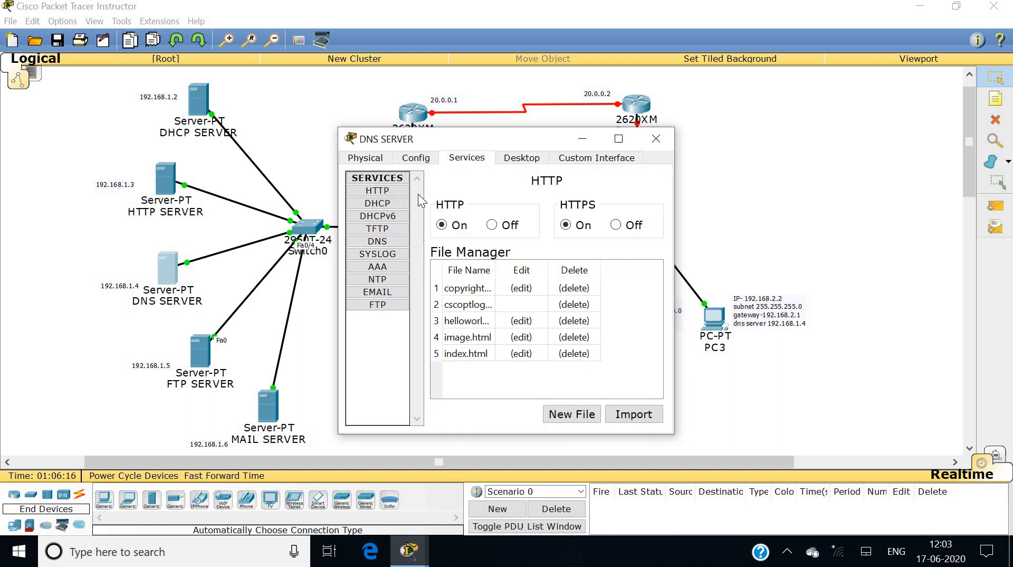
click(388, 243)
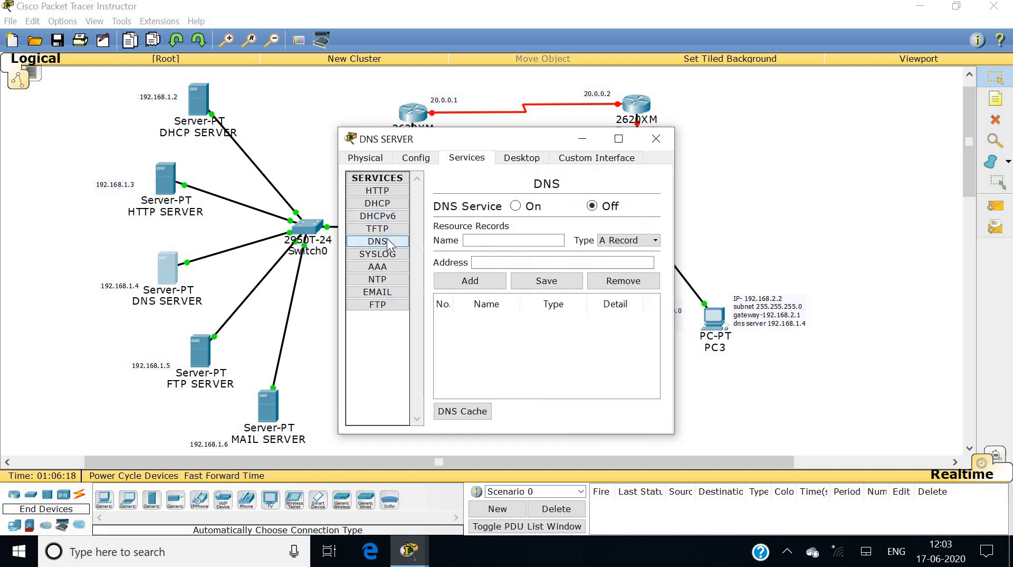
click(516, 206)
click(492, 240)
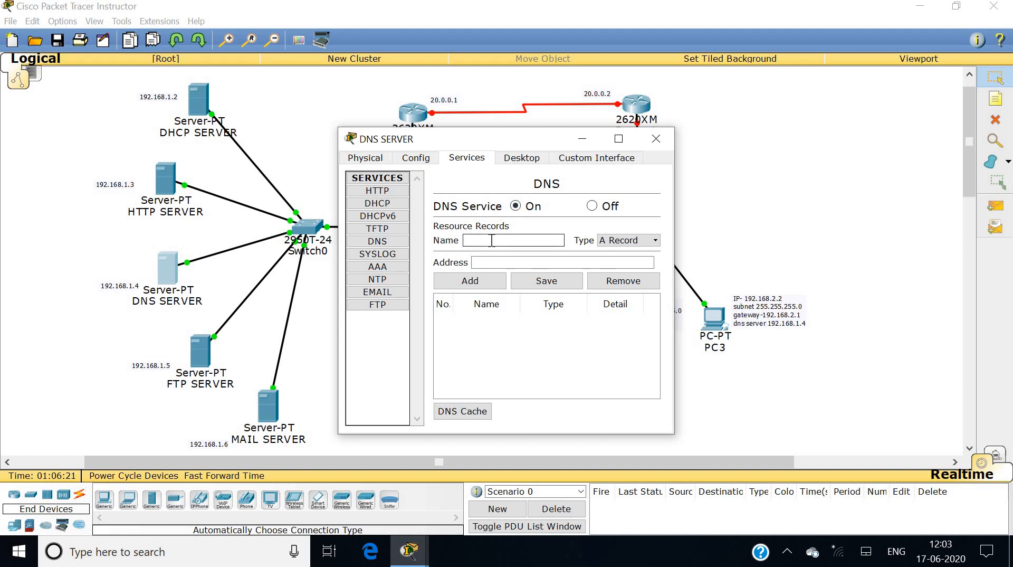
text(www.rooman.net)
click(490, 262)
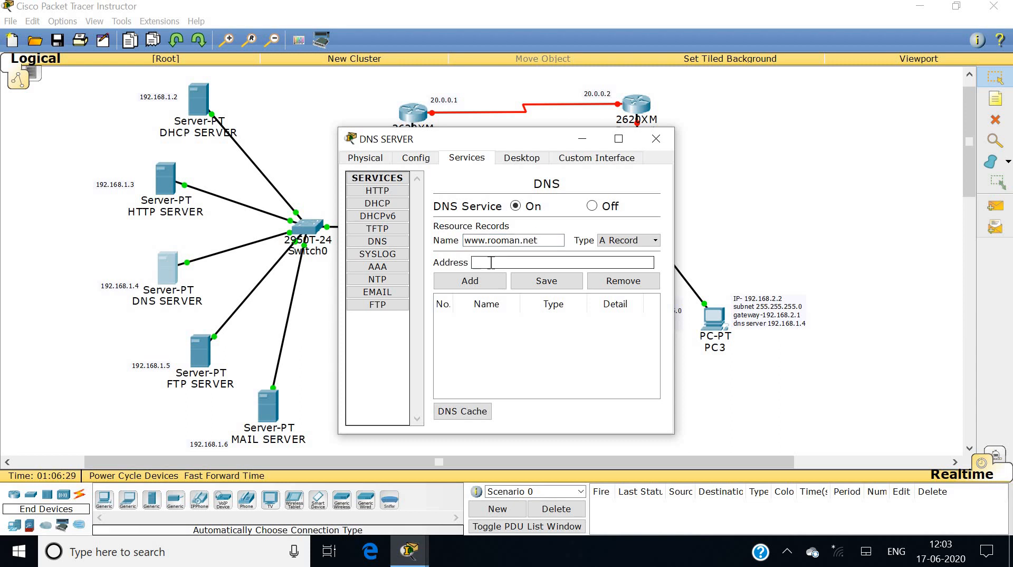
text(192.168.1.3)
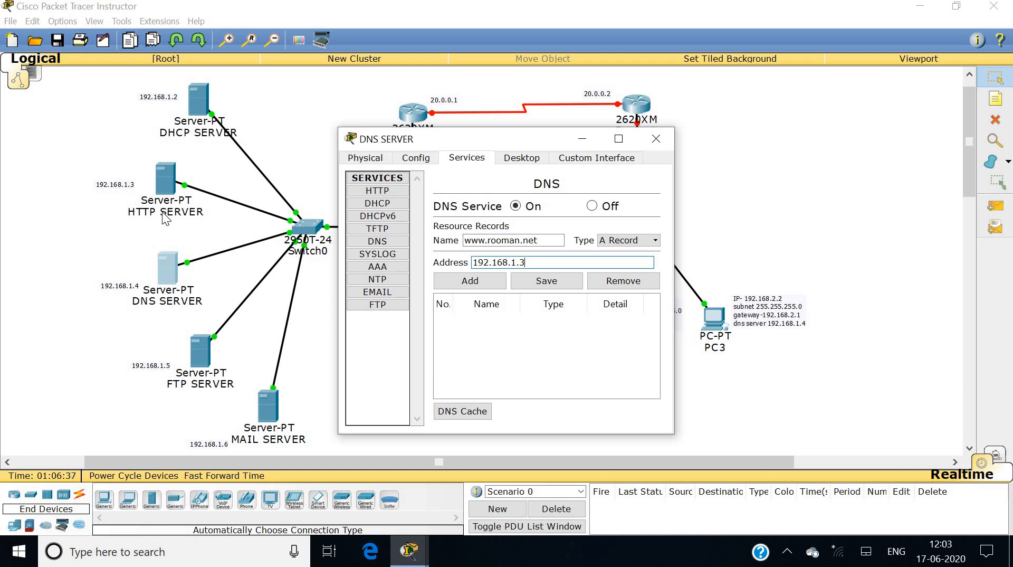
click(470, 282)
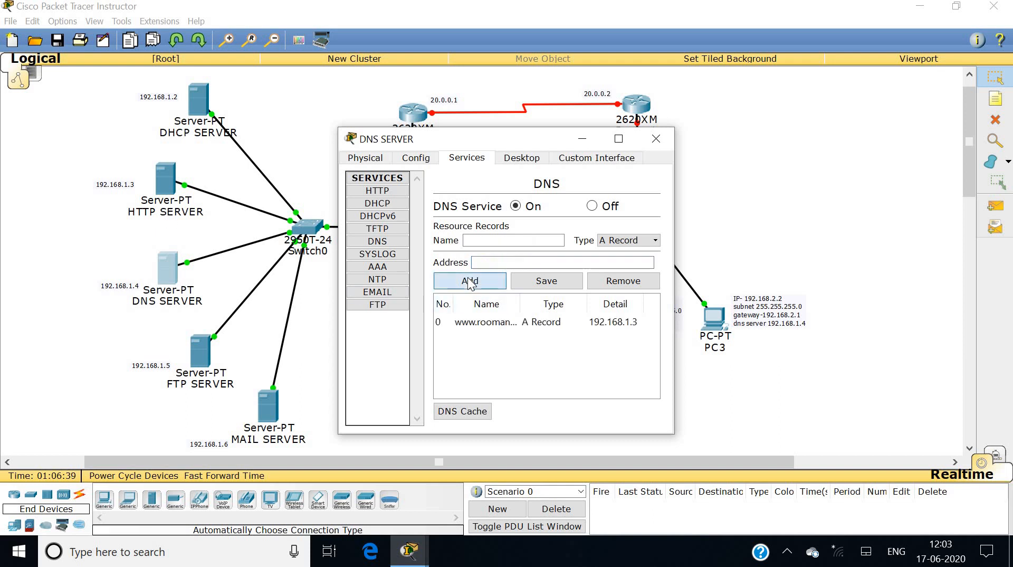
click(655, 140)
click(358, 315)
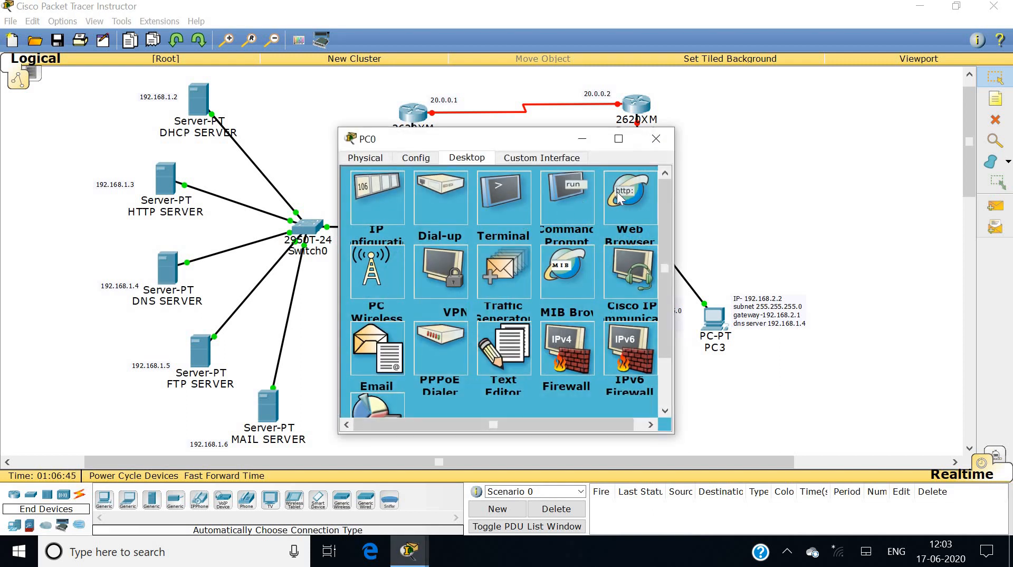
click(618, 198)
click(492, 209)
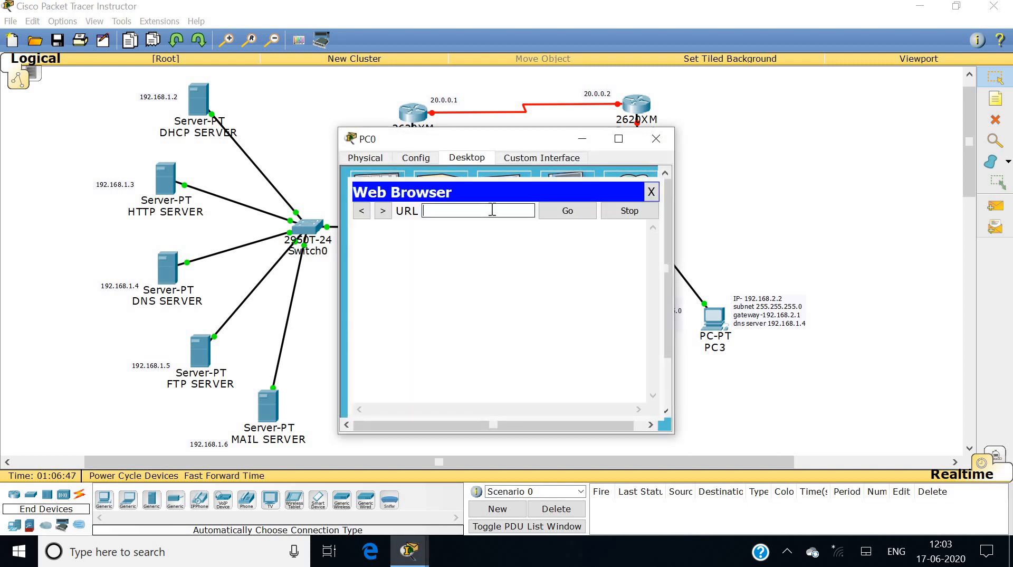
text(www.rooman.net)
key(Return)
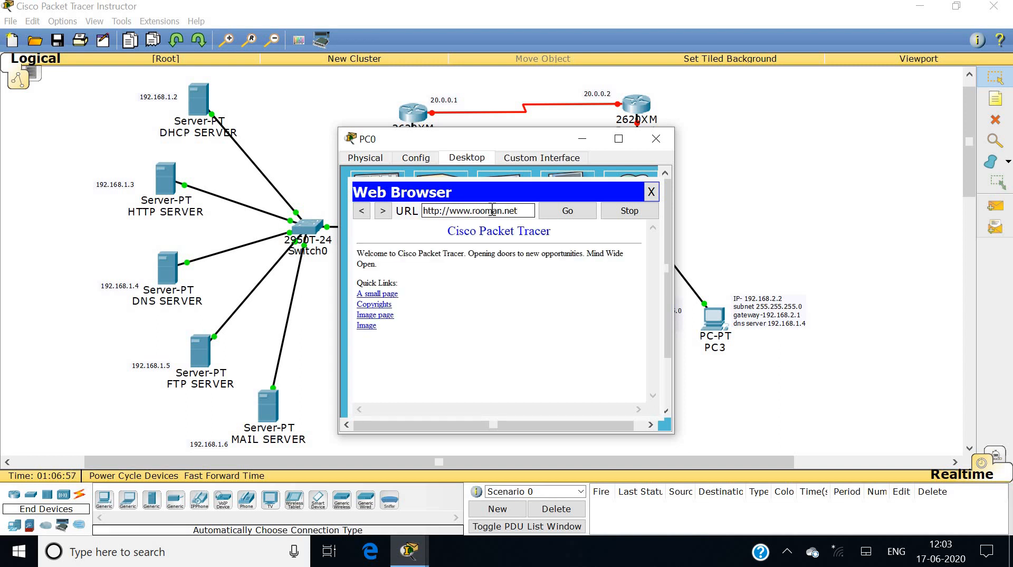
click(651, 191)
click(656, 138)
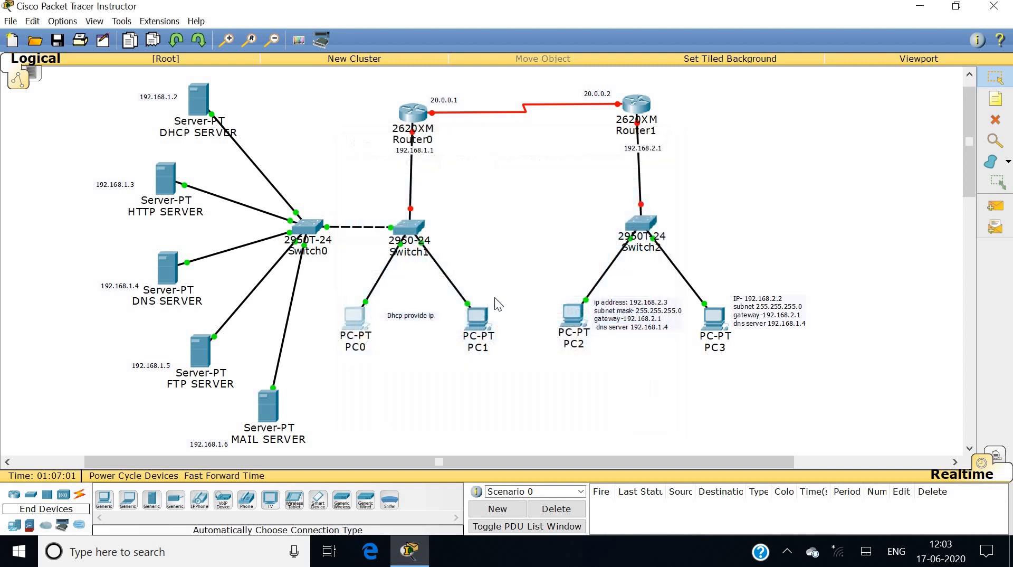
click(477, 316)
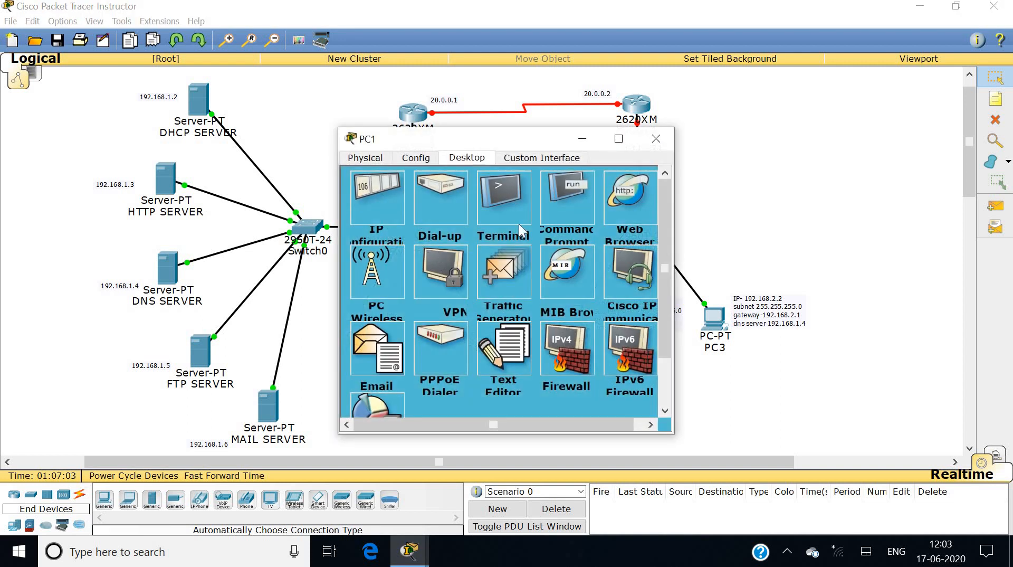
click(635, 200)
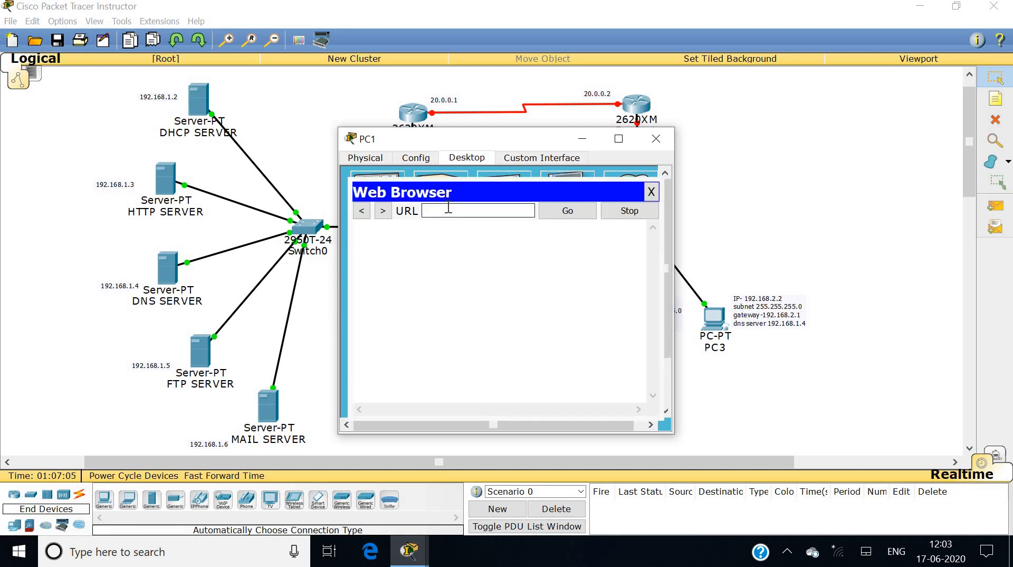
text(www.rooman.net)
key(Return)
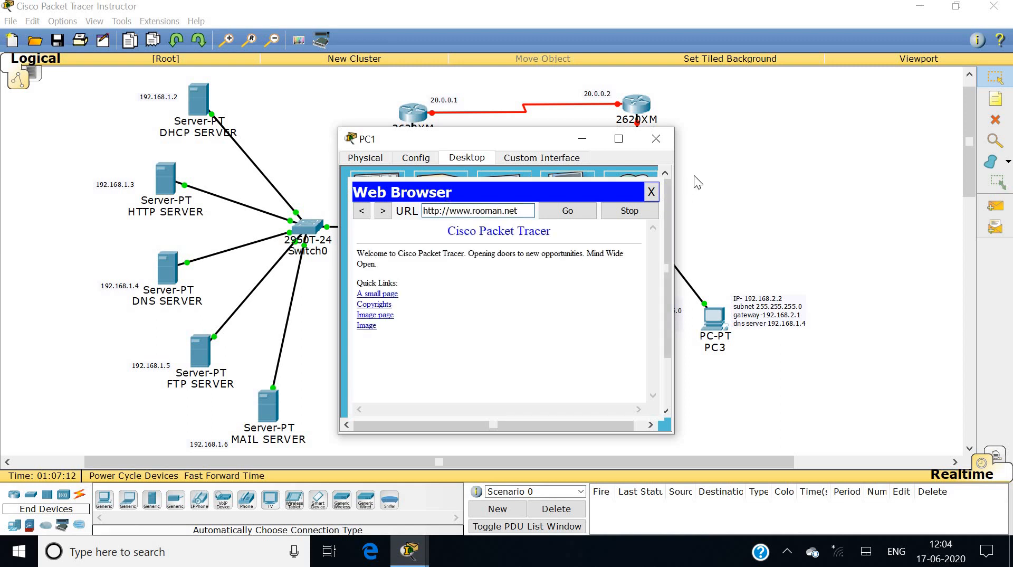
click(656, 139)
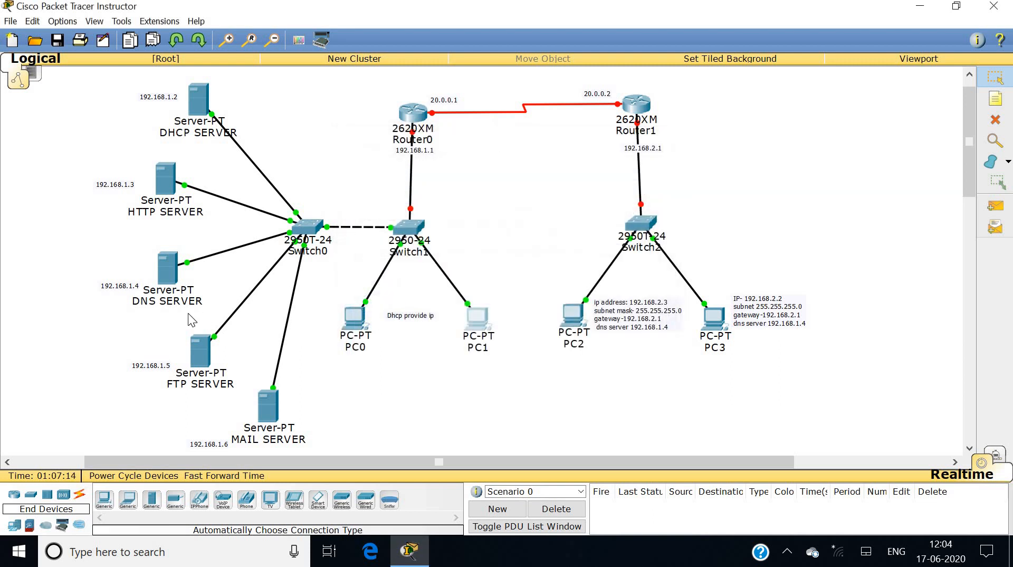
On the FTP server's FTP service, enter a new user 'a' and its password.
click(203, 359)
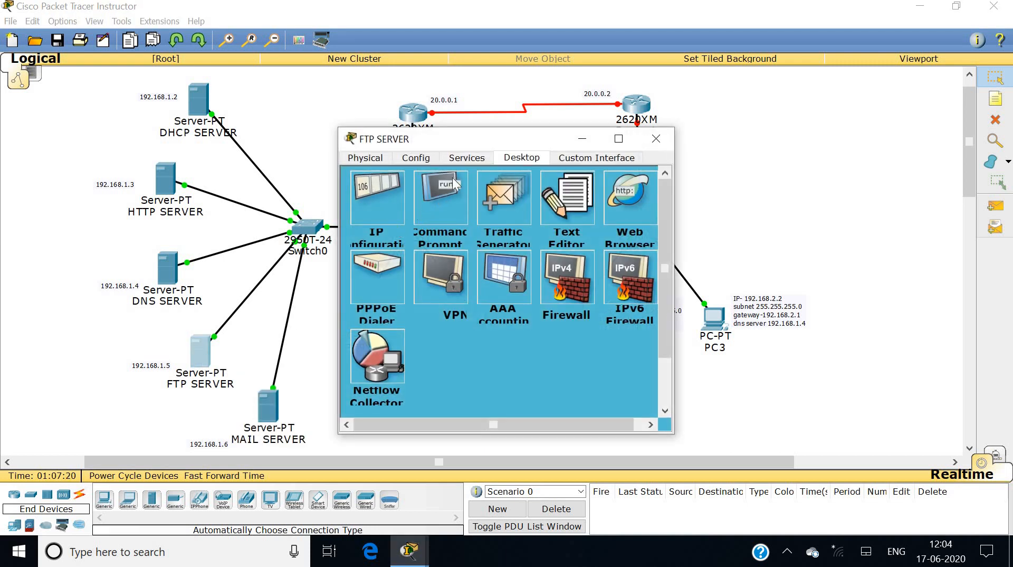
click(470, 158)
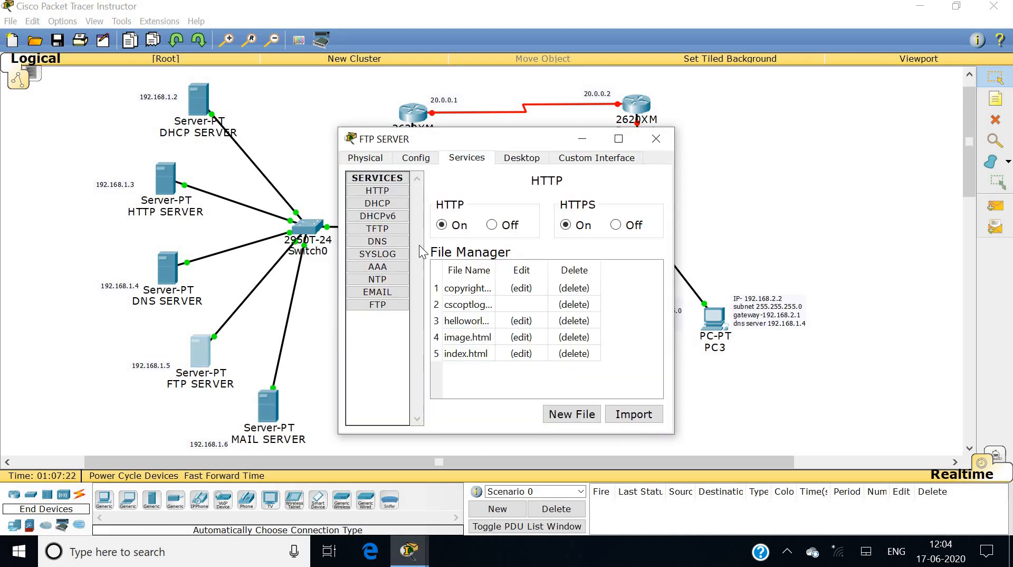
click(394, 304)
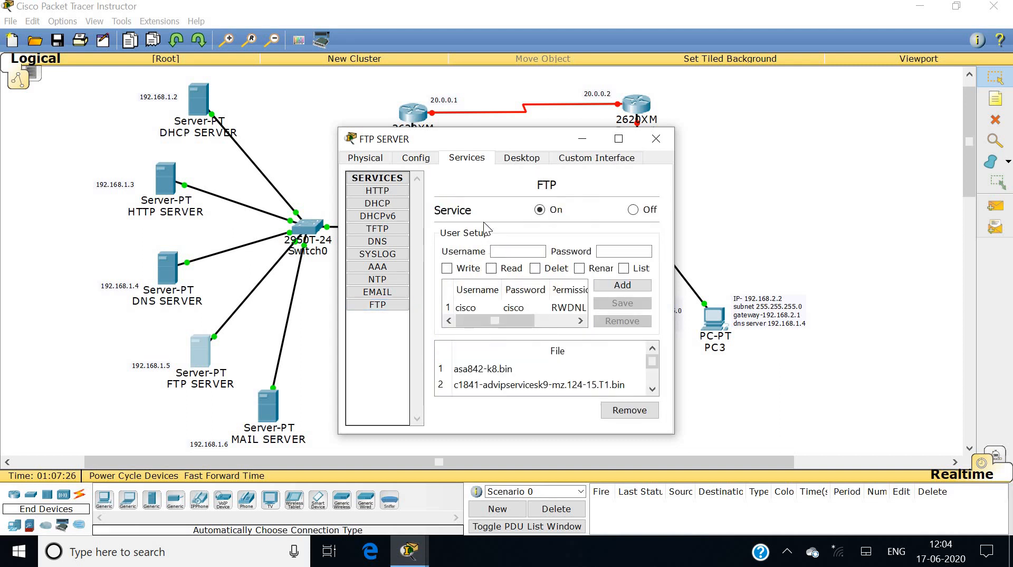
click(506, 251)
text(a)
key(Tab)
text(a)
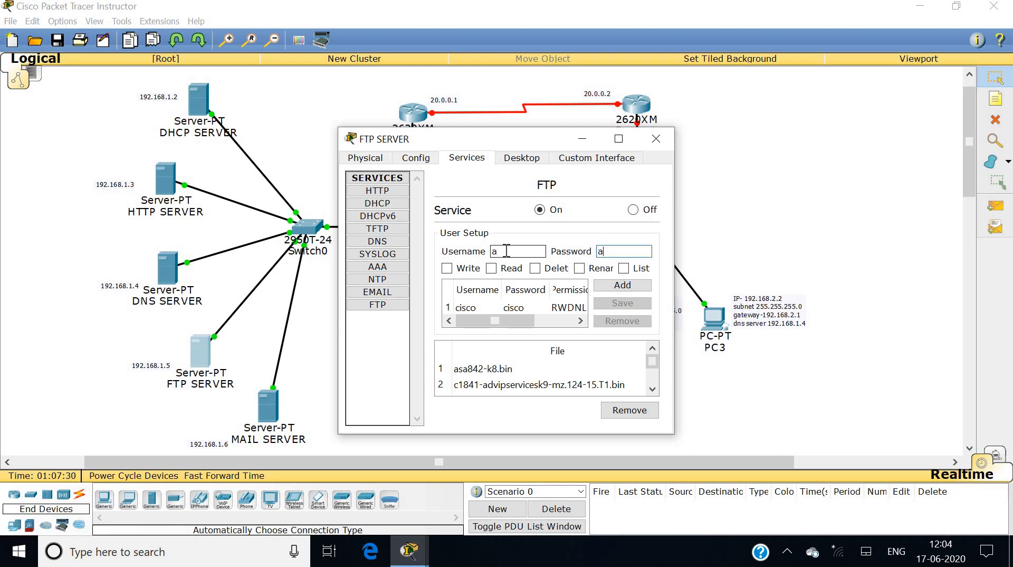
Grant the user write, read, delete, rename and list permissions and add it.
click(472, 269)
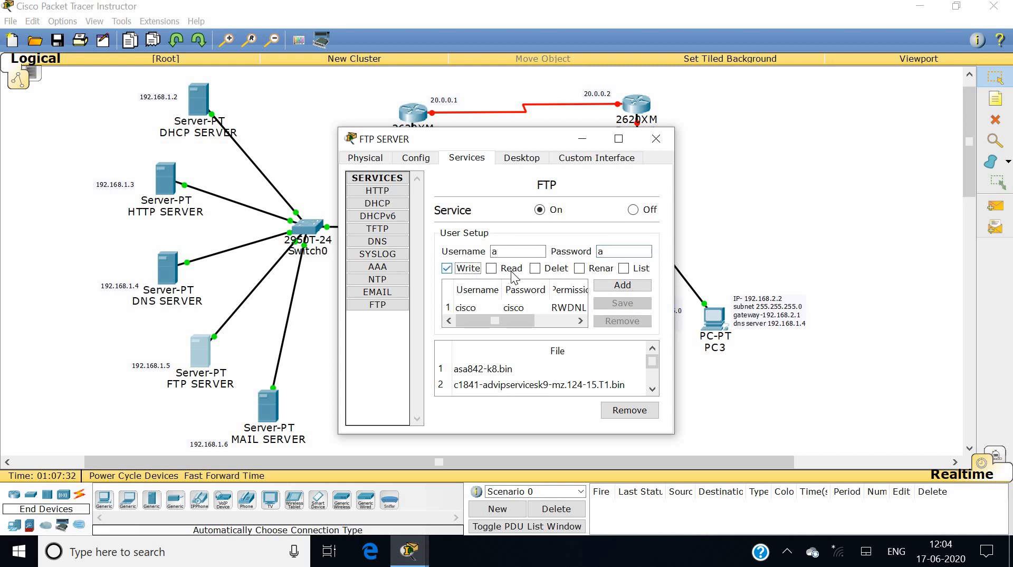
click(511, 272)
click(546, 269)
click(601, 269)
click(624, 268)
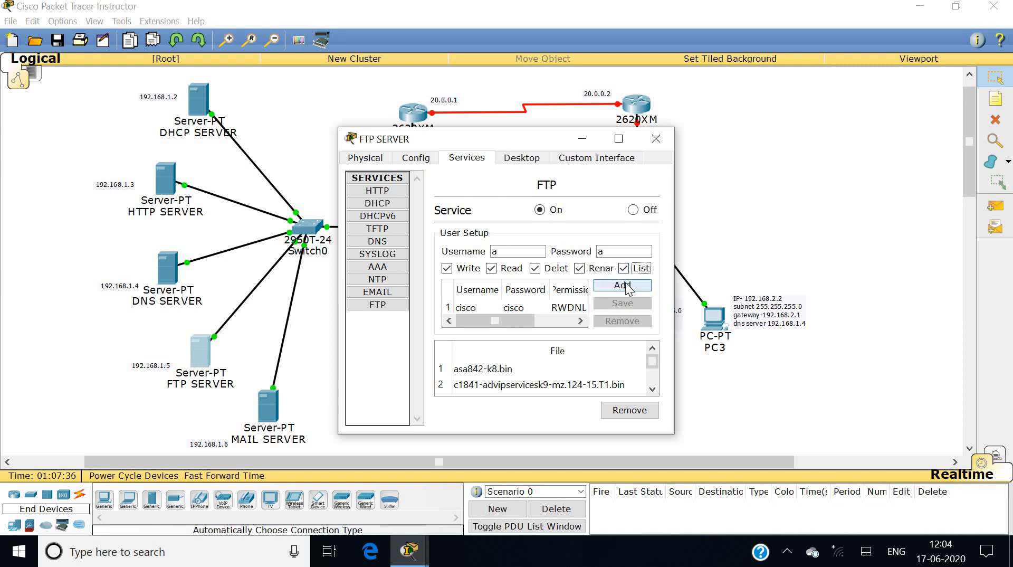
click(623, 285)
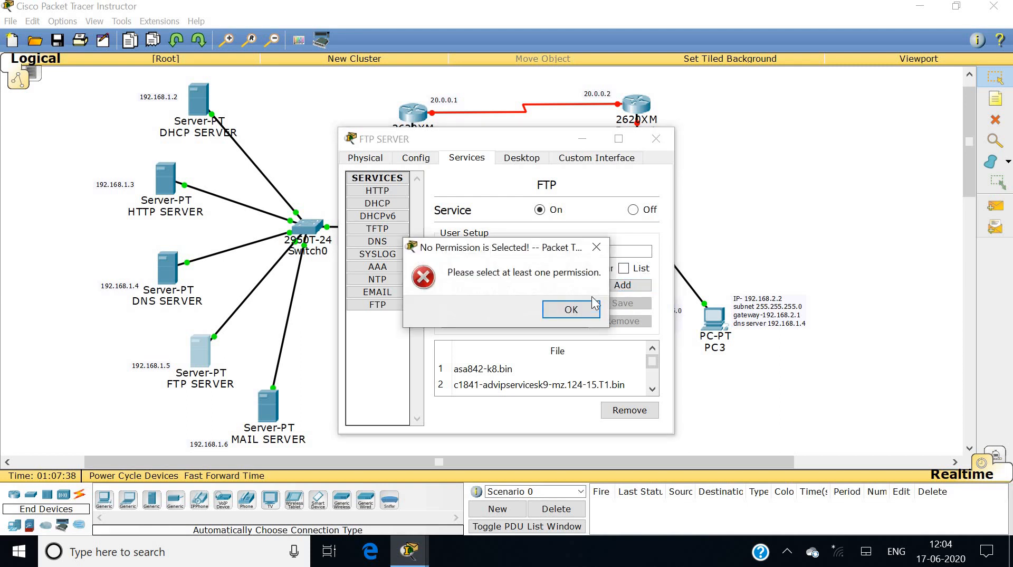
Dismiss the no-permission error, review the FTP user list, and move on to PC0.
click(571, 311)
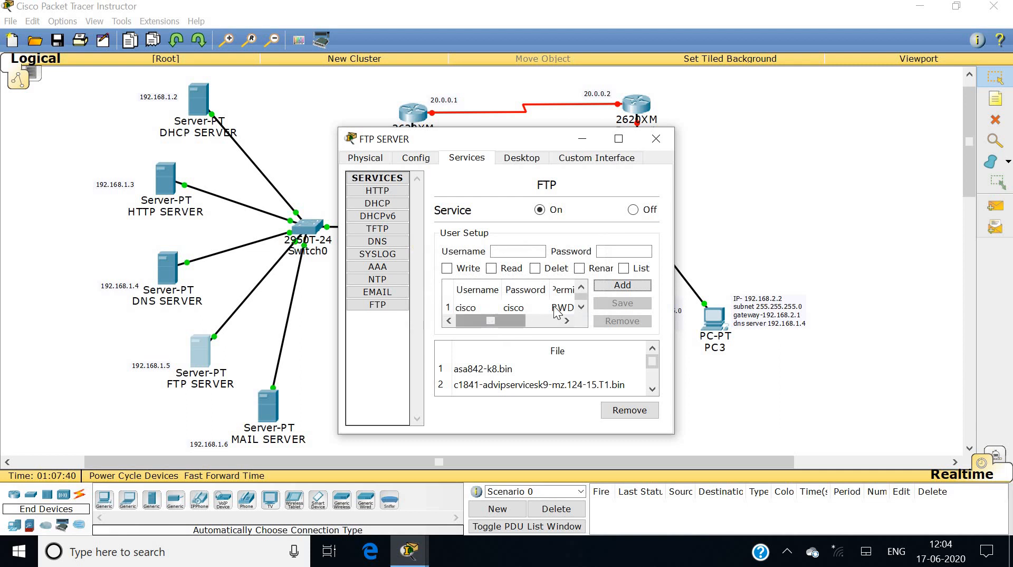
click(582, 287)
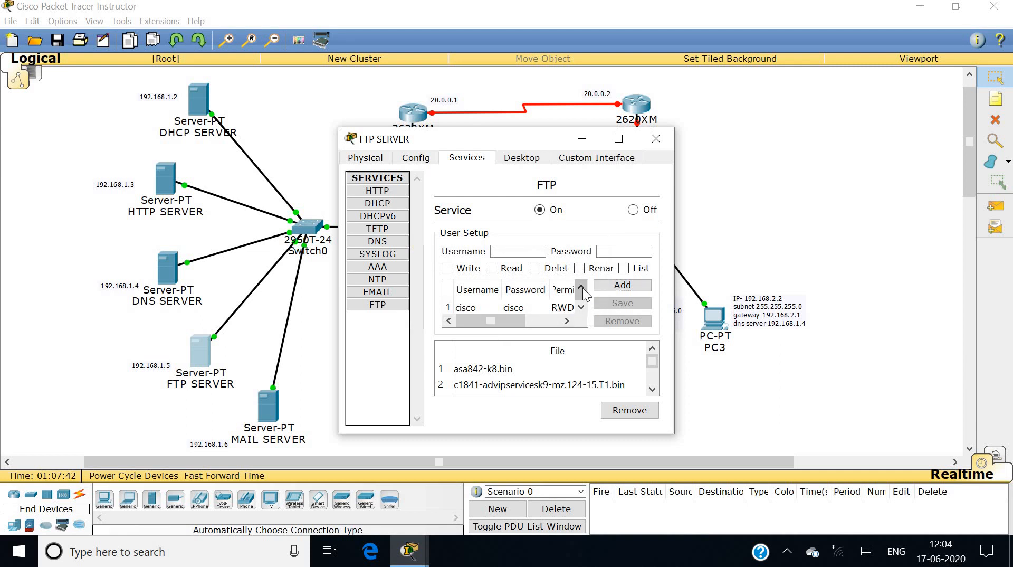
click(581, 305)
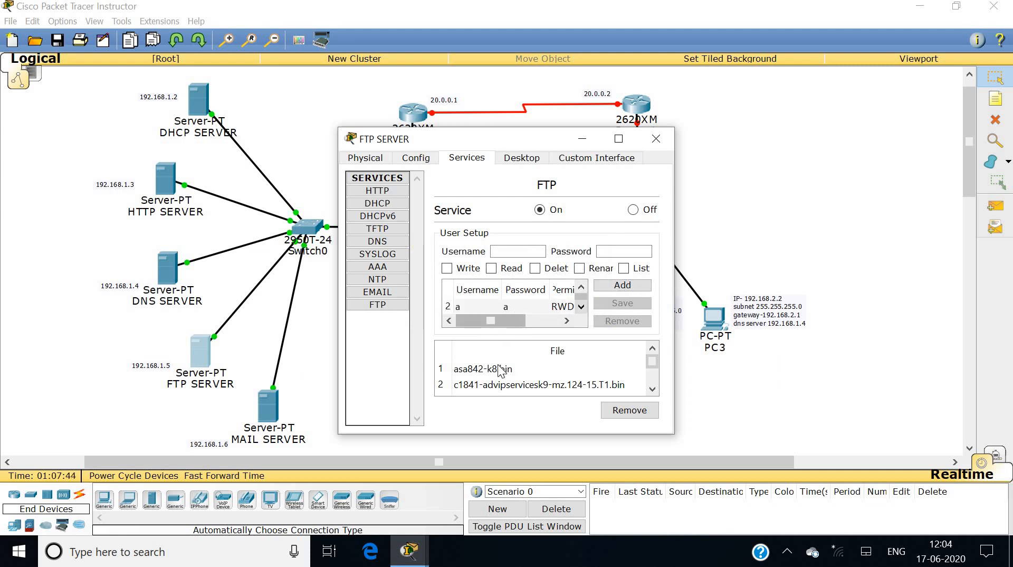
click(651, 389)
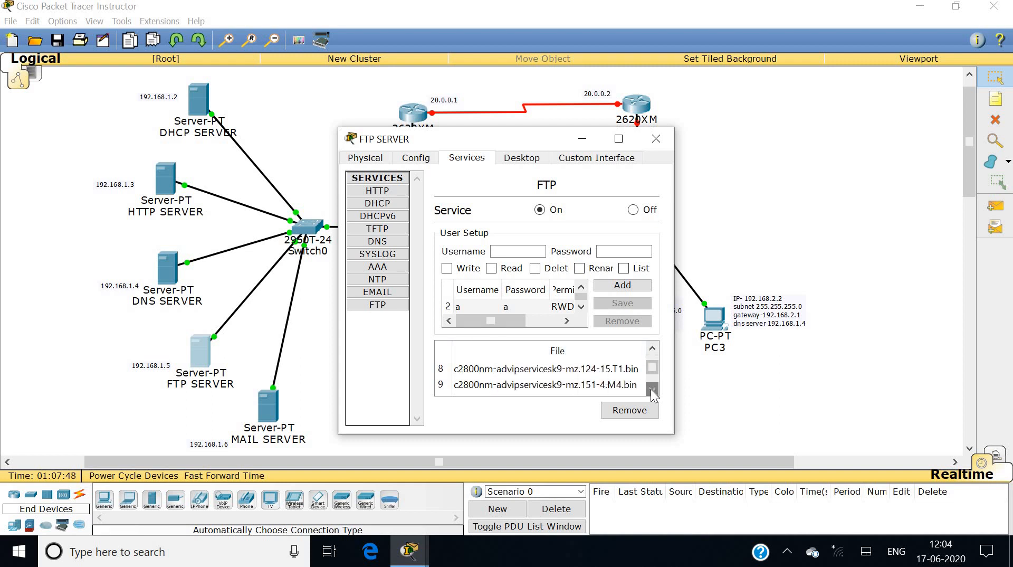
click(653, 346)
click(657, 138)
click(358, 318)
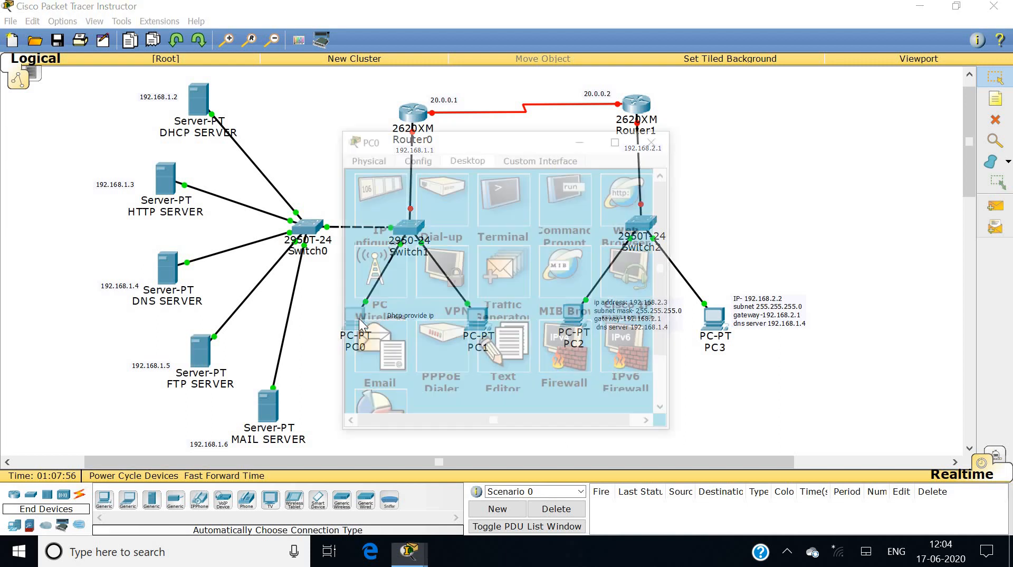
Write 'hello' in PC0's Text Editor and save it as a.txt.
click(503, 356)
text(hello)
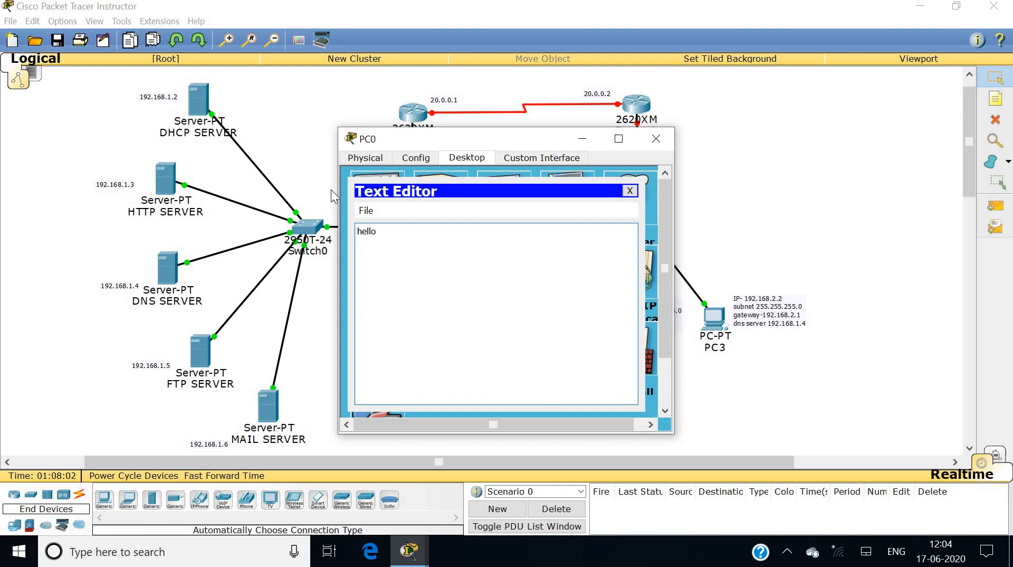
click(364, 210)
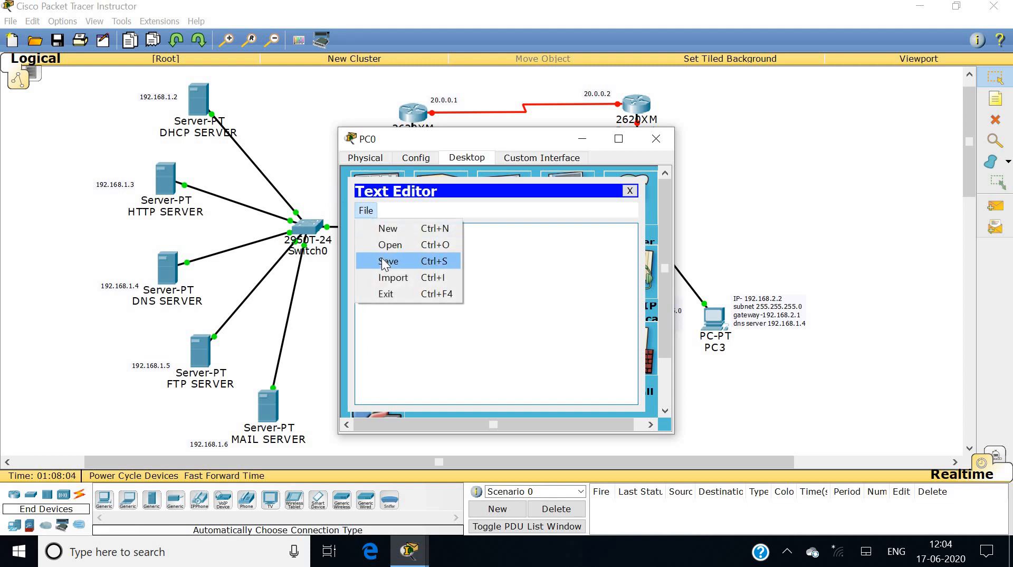
click(385, 264)
text(a.txt)
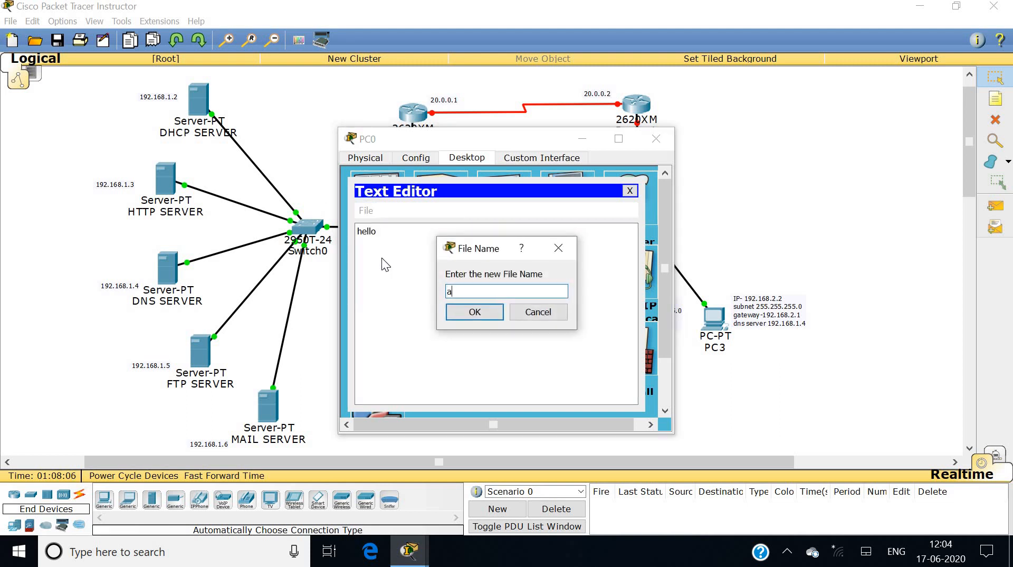
click(472, 312)
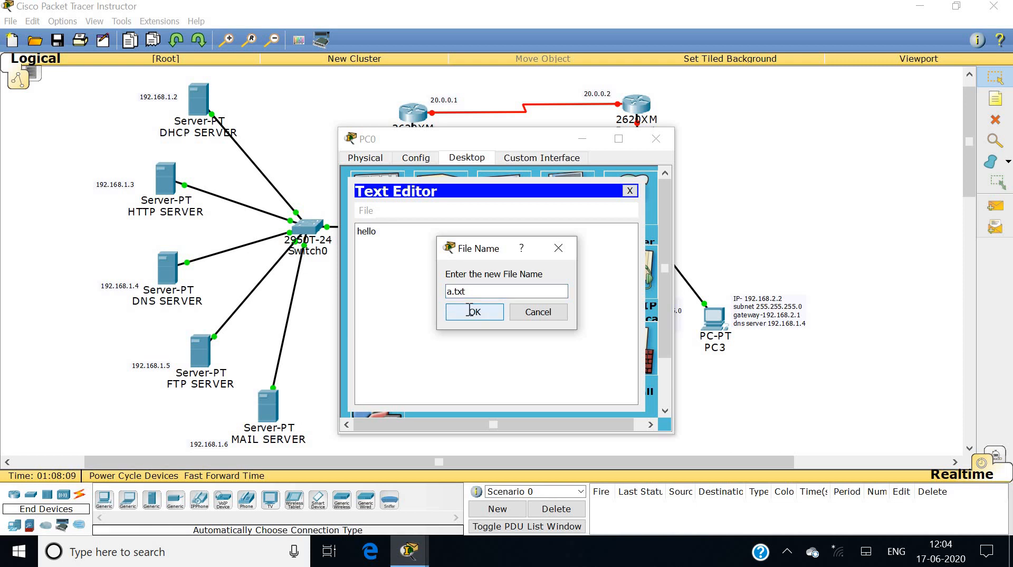
click(629, 190)
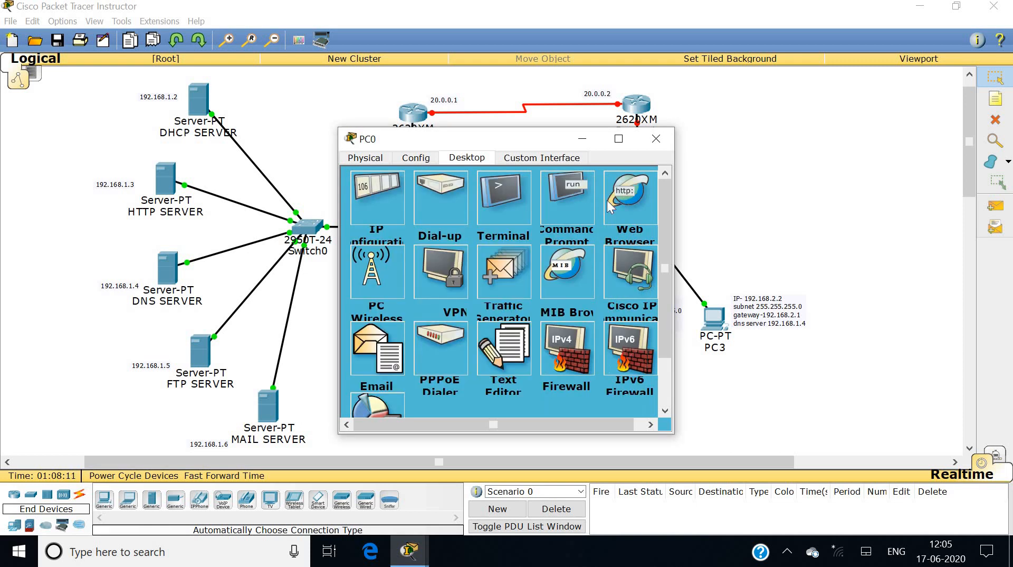
Run dir in PC0's Command Prompt to confirm a.txt exists, then close PC0.
click(581, 207)
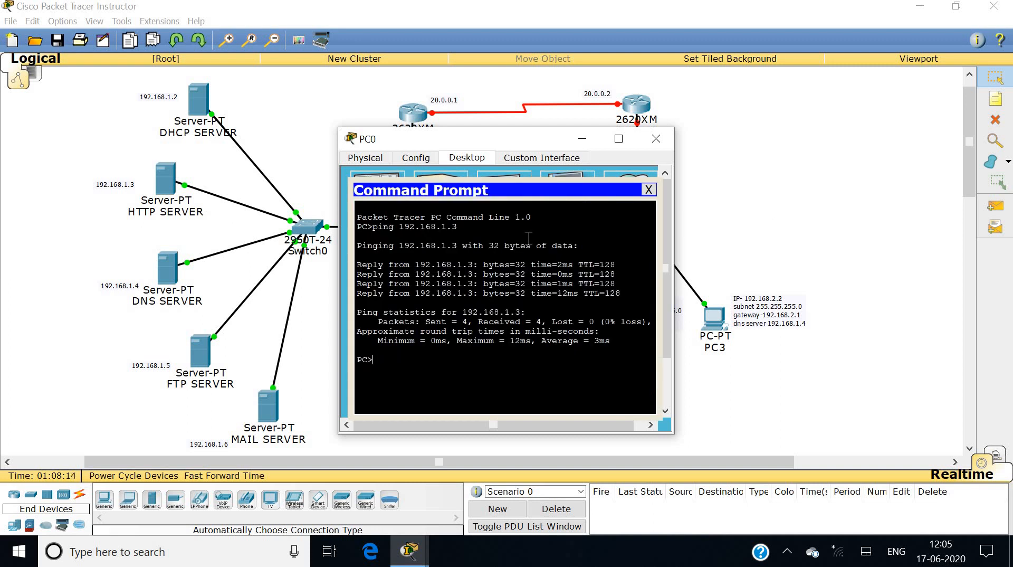
text(dir)
key(Return)
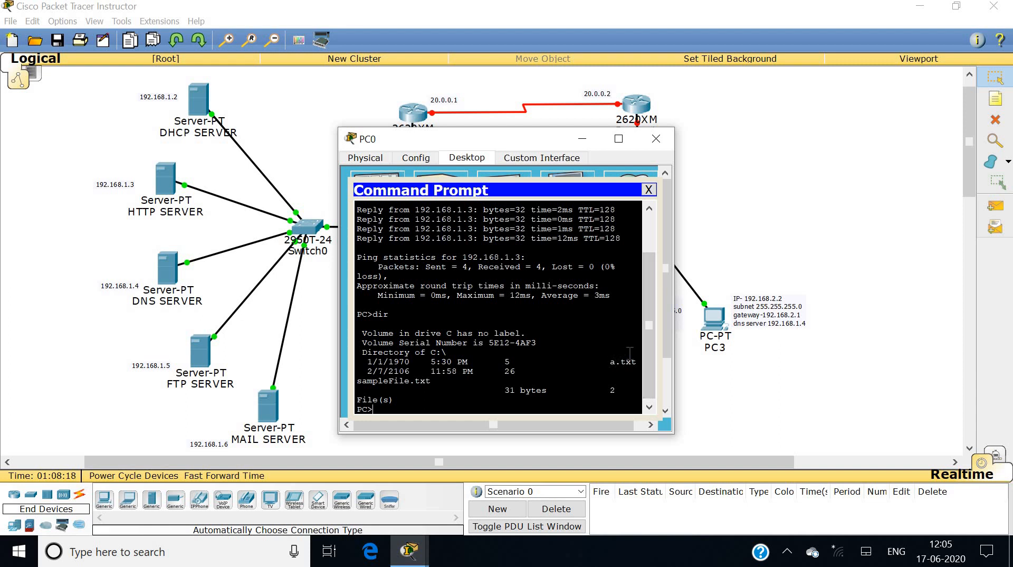
click(649, 189)
click(656, 139)
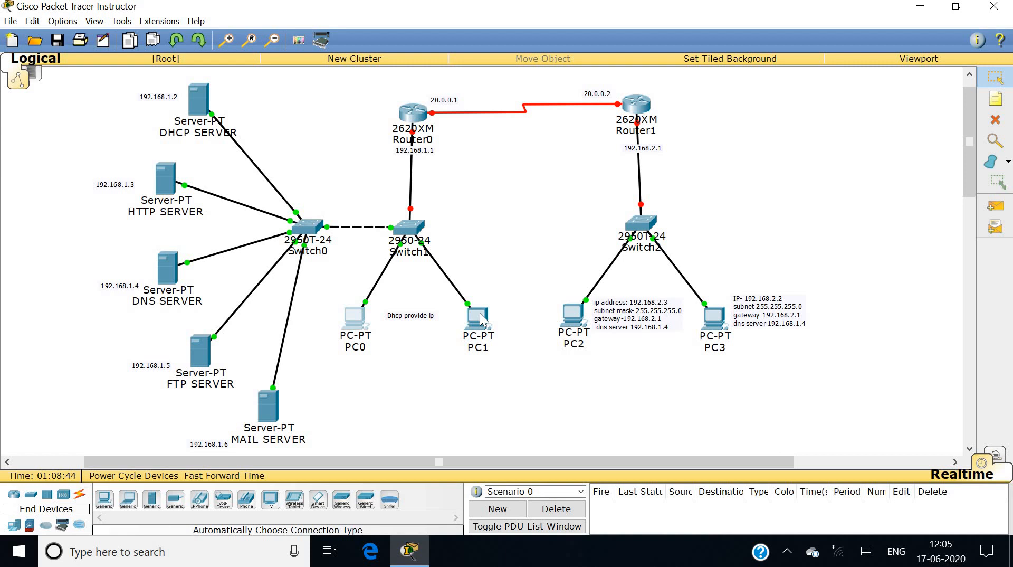
From PC0's Command Prompt, connect by FTP to 192.168.1.5 and log in as user a.
click(353, 316)
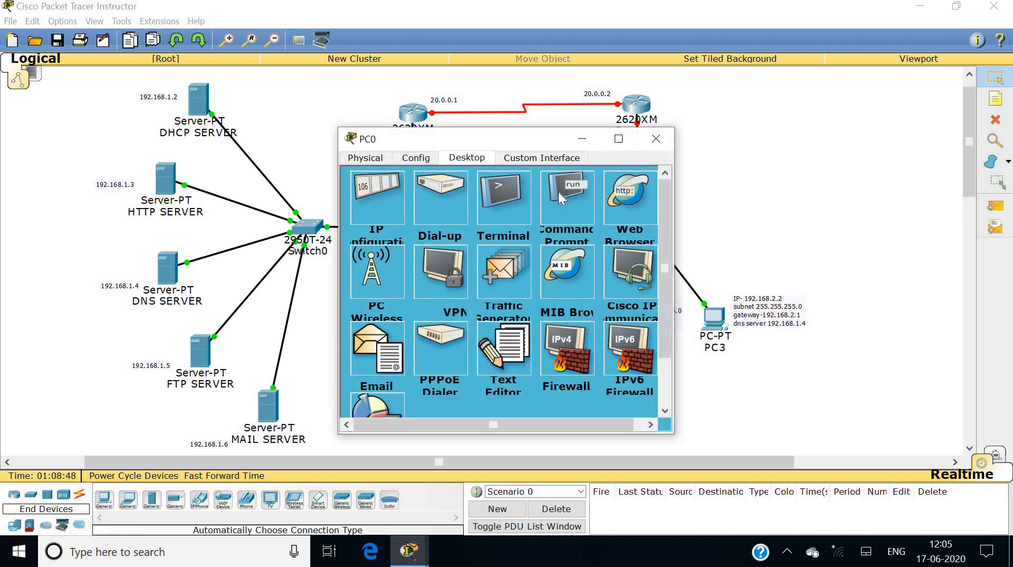
click(558, 191)
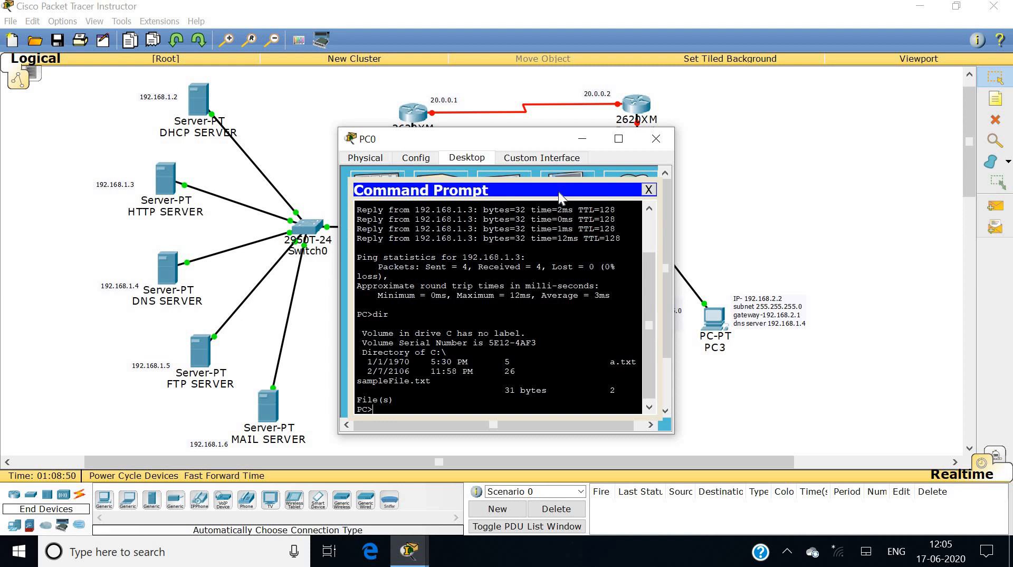
text(ftp 192.168.1.5)
key(Return)
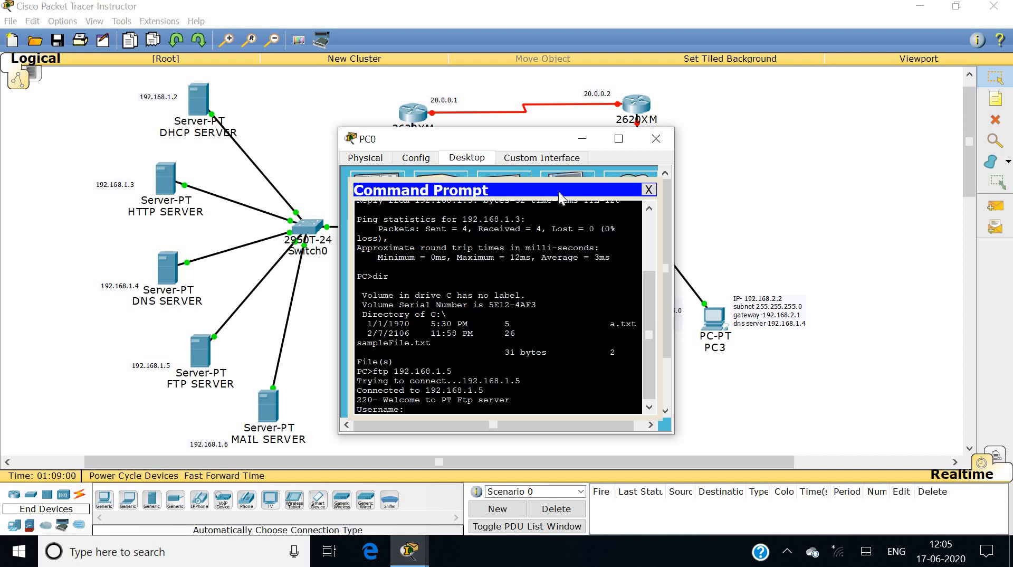
text(a)
key(Return)
text(a)
key(Return)
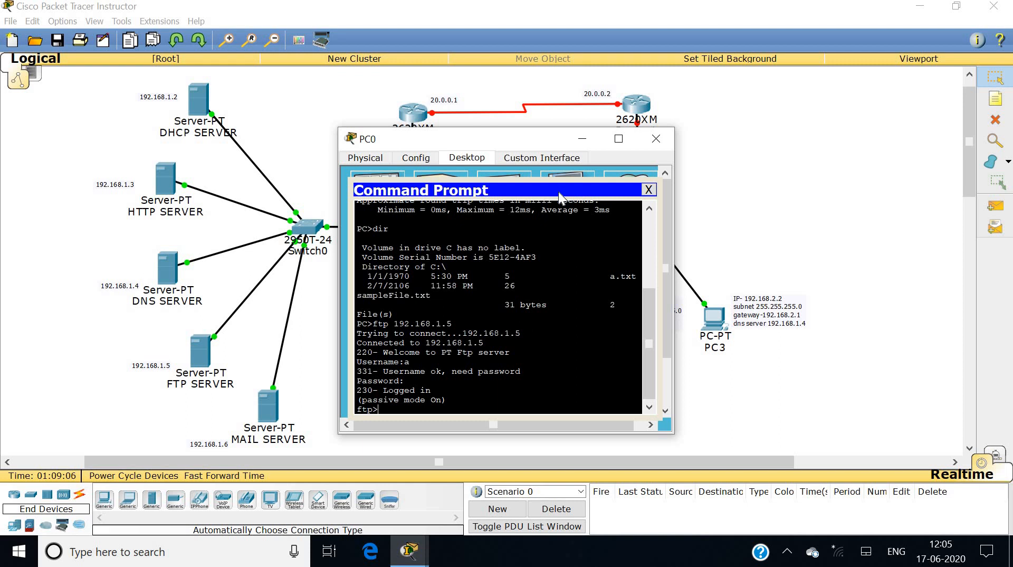
Upload a.txt with put a.txt and close PC0's window.
text(put a.txt)
key(Return)
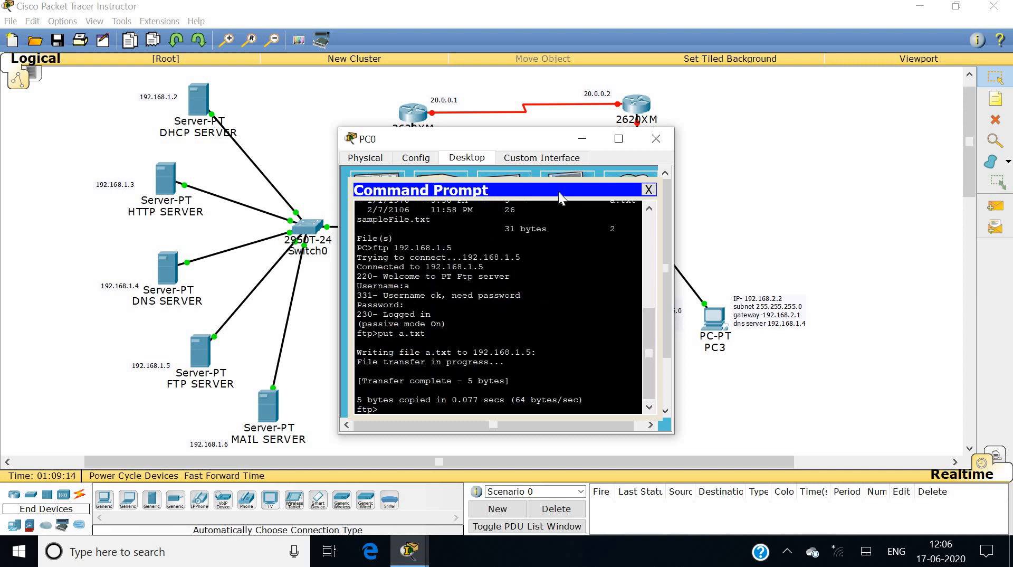
click(648, 189)
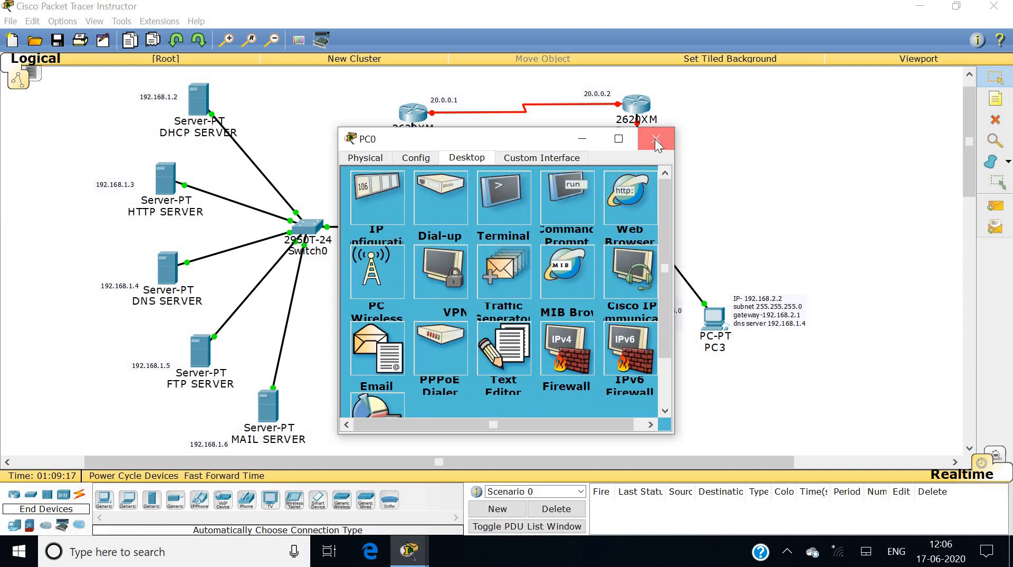
click(654, 138)
Find a.txt in the FTP SERVER's FTP file list, then close the server window.
click(199, 360)
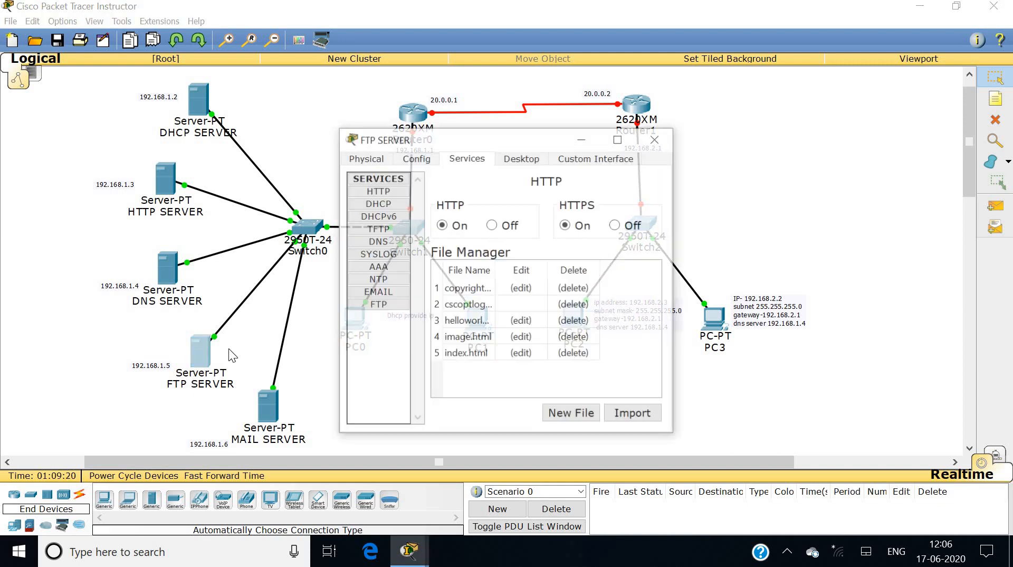
click(376, 304)
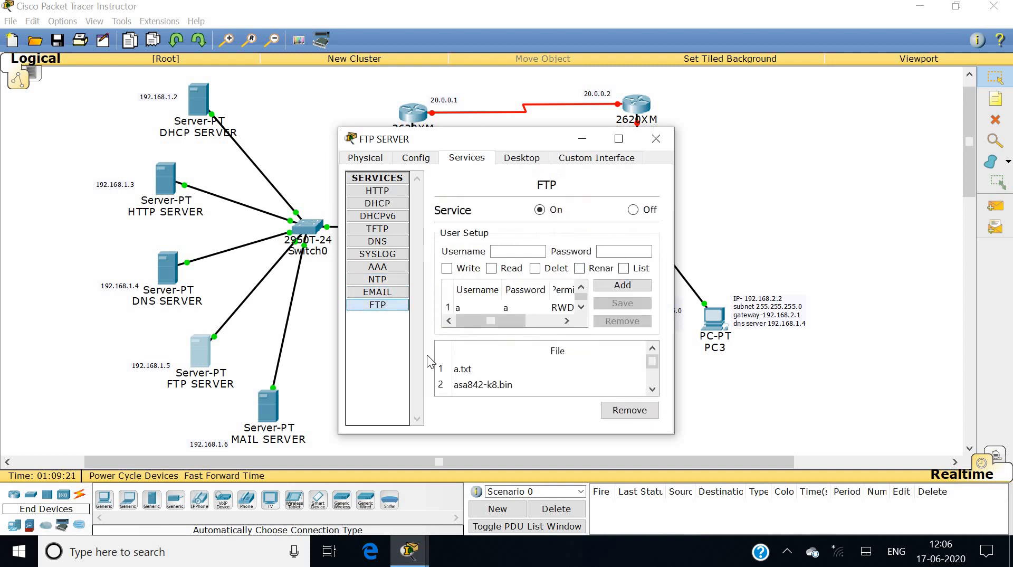
click(464, 371)
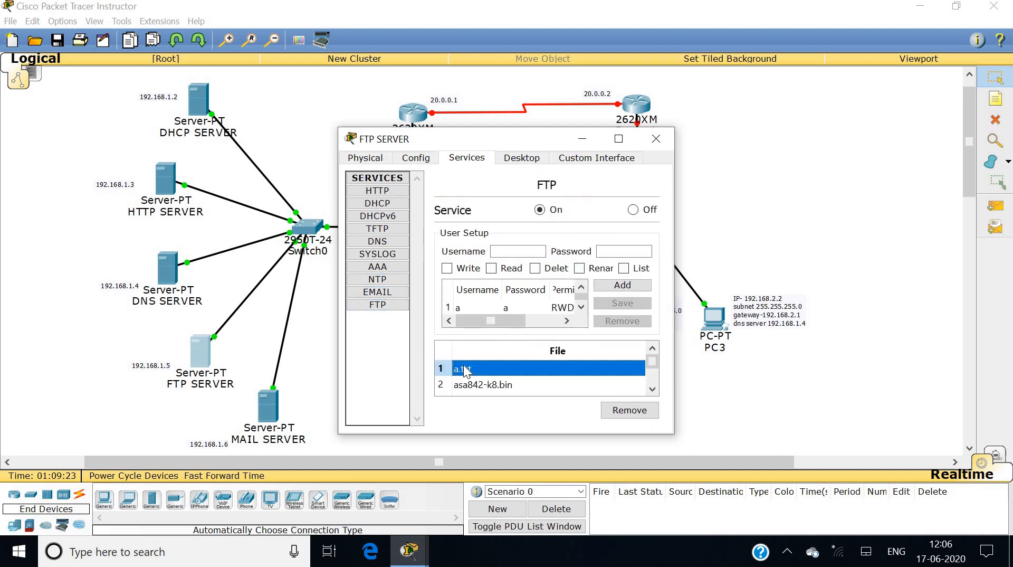
click(655, 138)
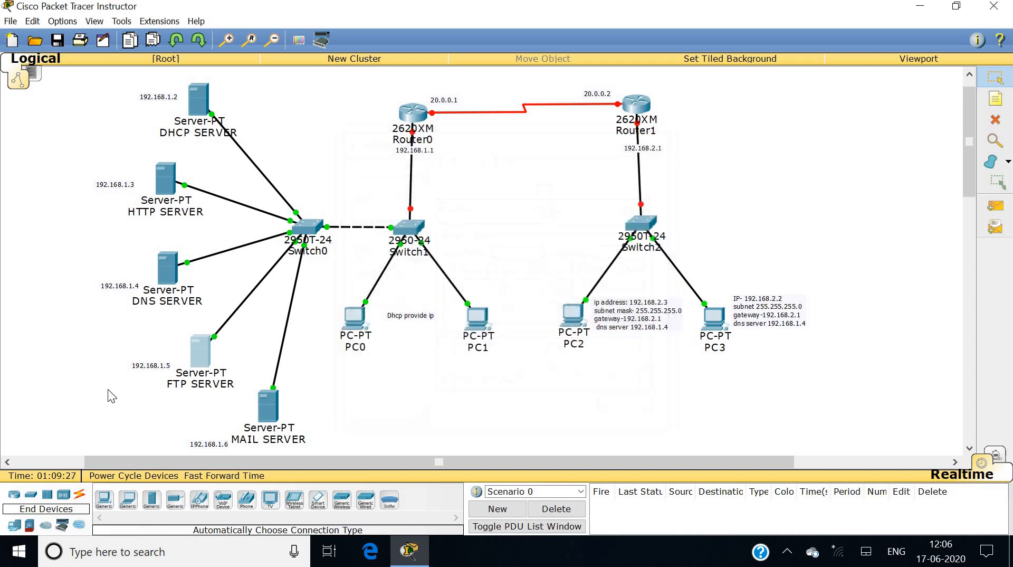
click(477, 327)
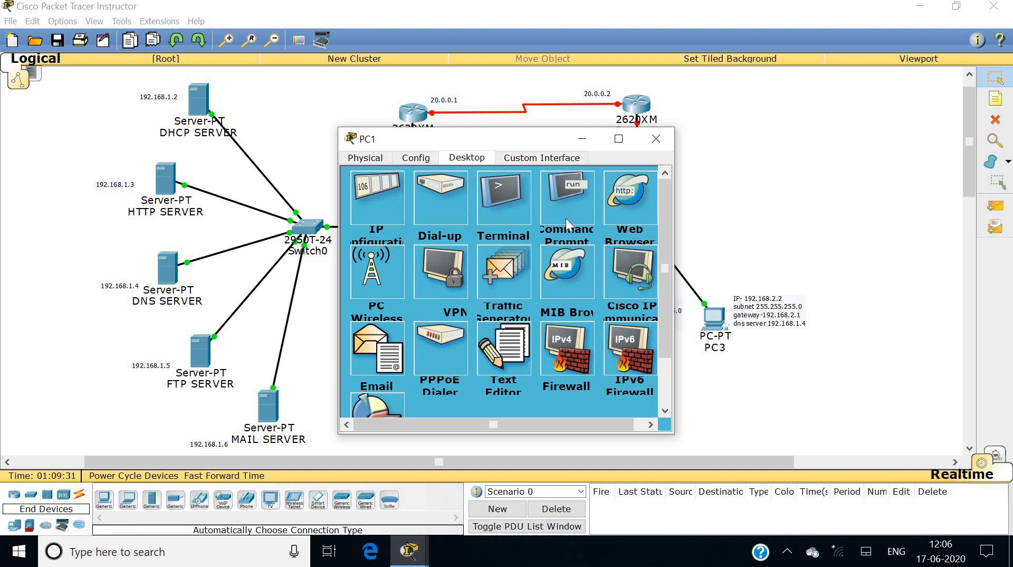
List PC1's files with dir, then connect by FTP to 192.168.1.5 as user a.
click(565, 218)
text(dir)
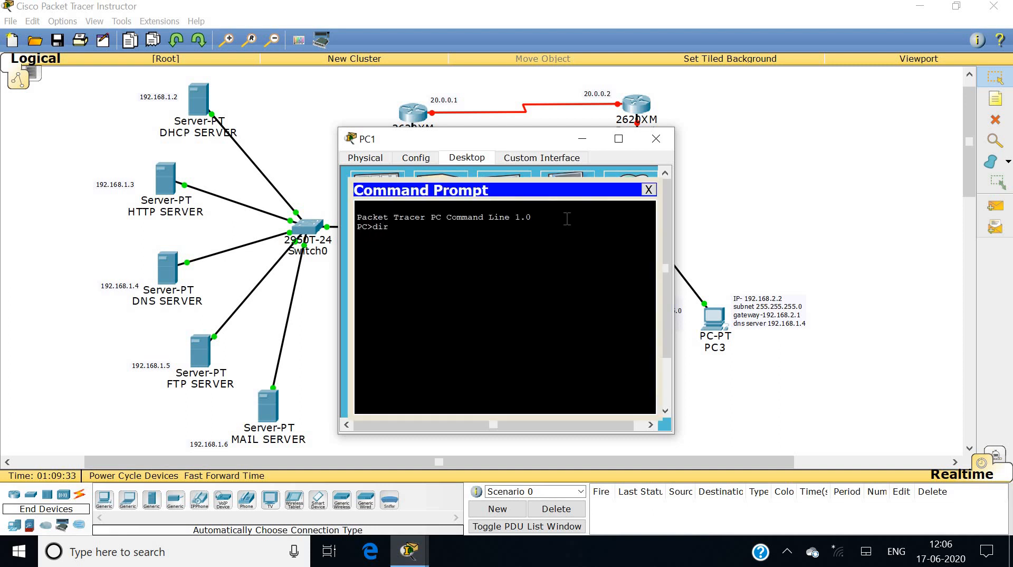
key(Return)
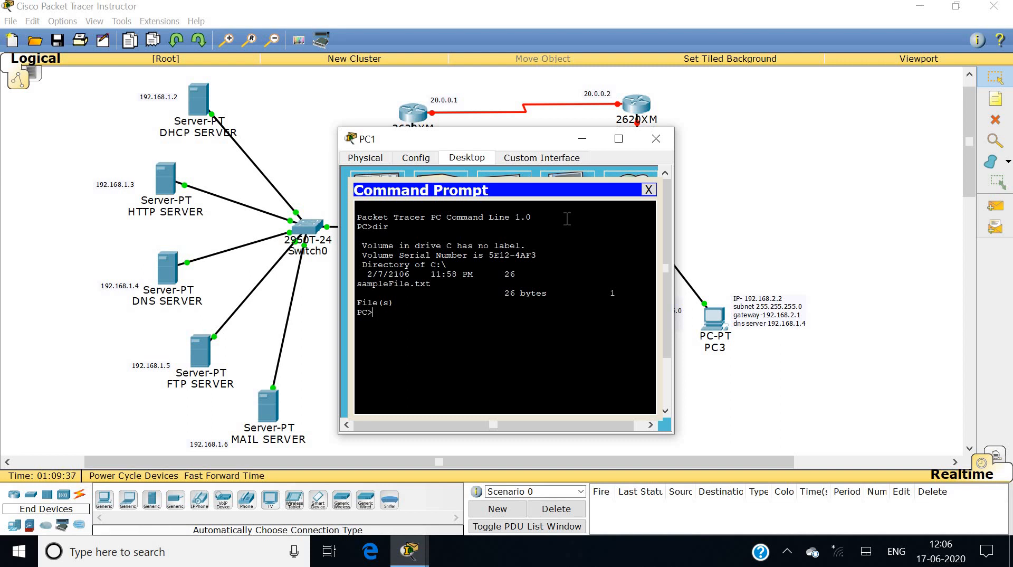
text(ftp 192.168.1.5)
key(Return)
text(ame:a)
key(Return)
Download a.txt with get, quit the FTP session, and confirm it with dir.
key(Return)
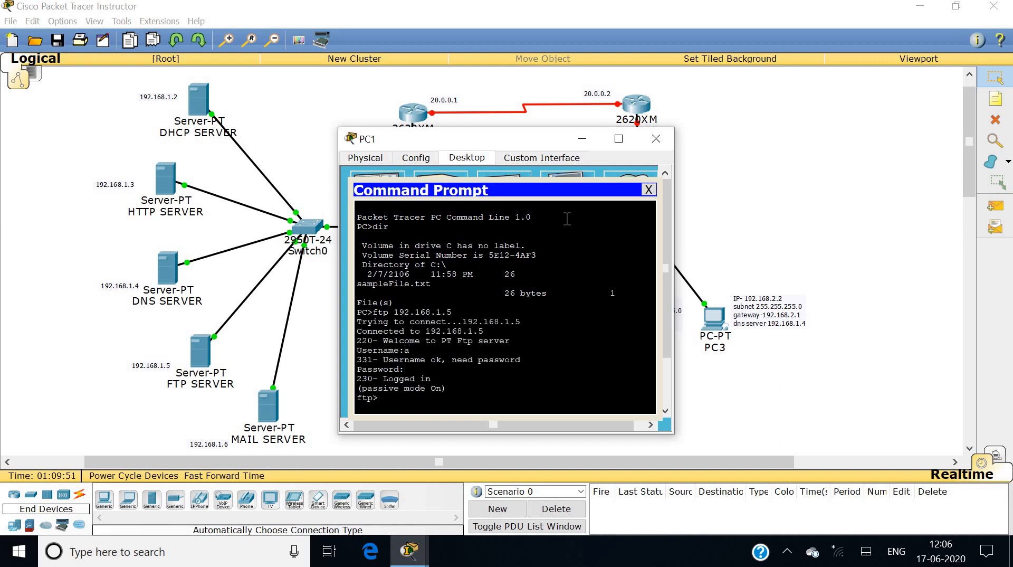
text(get a.txt)
key(Return)
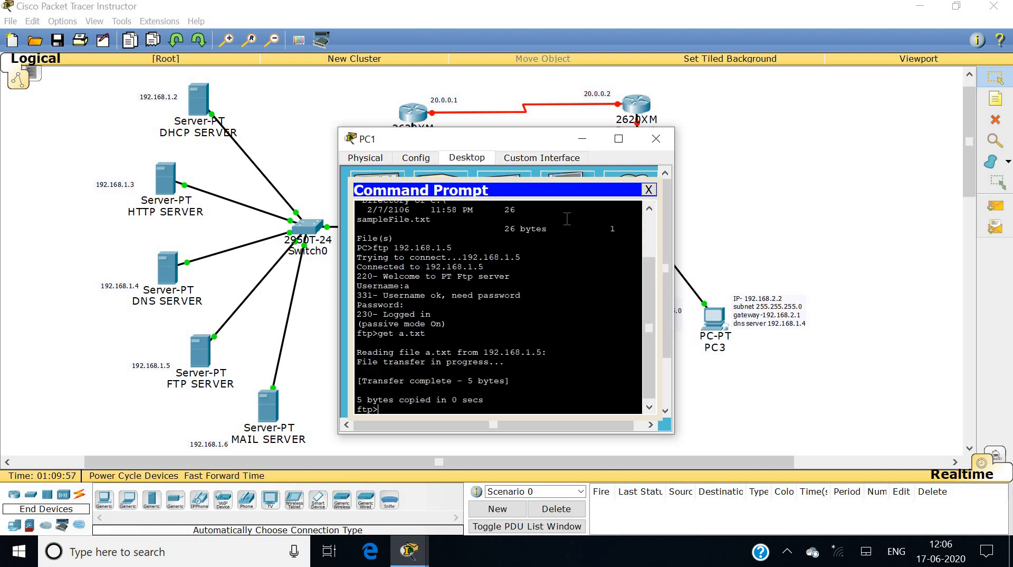
text(quit)
key(Return)
text(dir)
key(Return)
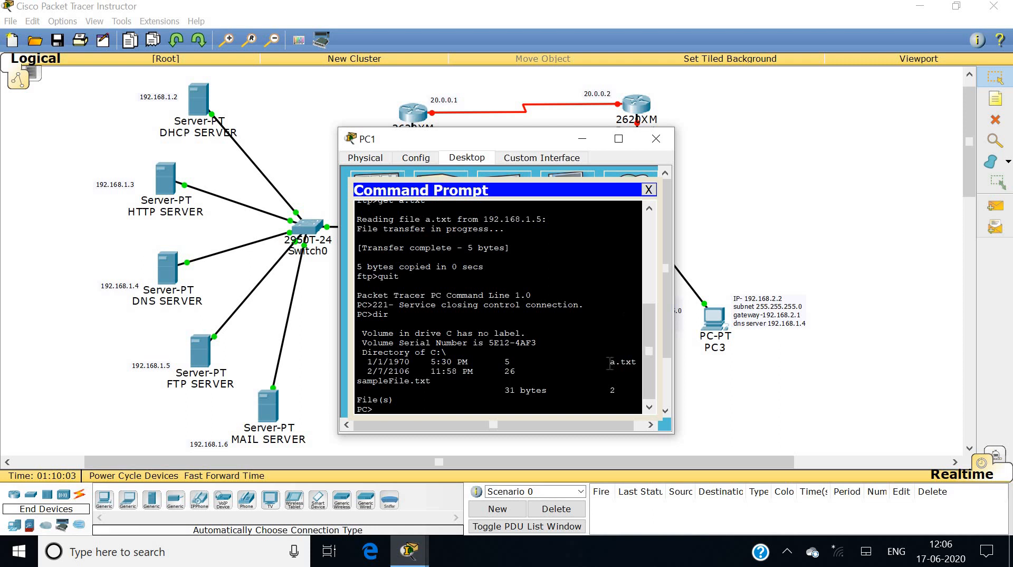
click(649, 189)
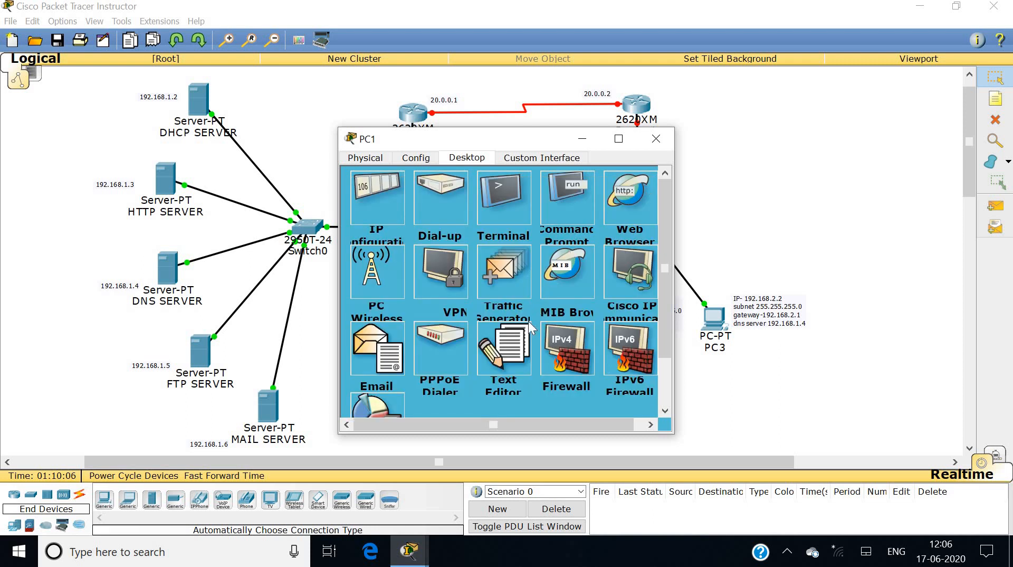
Open a.txt in PC1's Text Editor to confirm it reads 'hello', then close PC1.
click(518, 349)
click(367, 213)
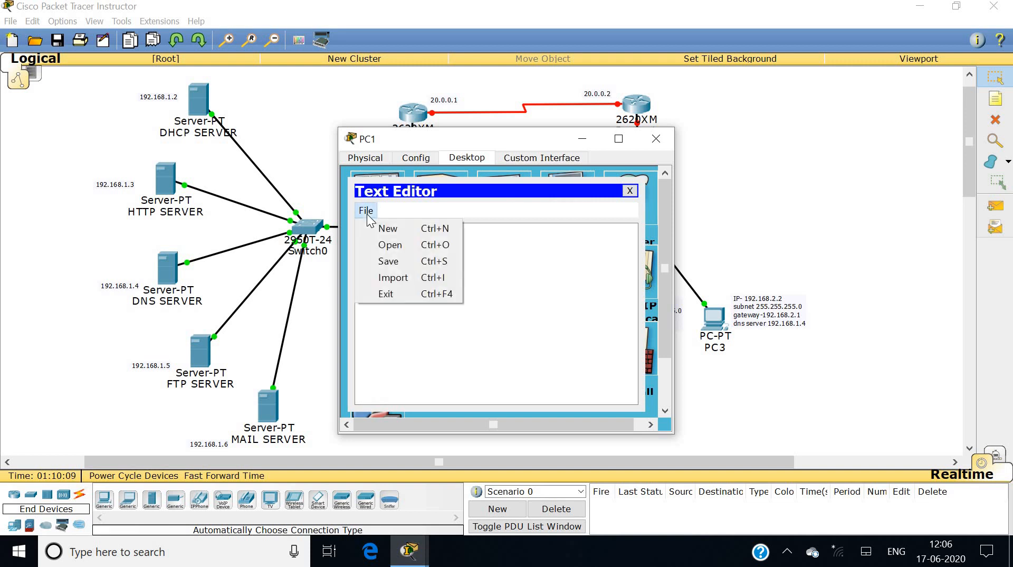
click(384, 245)
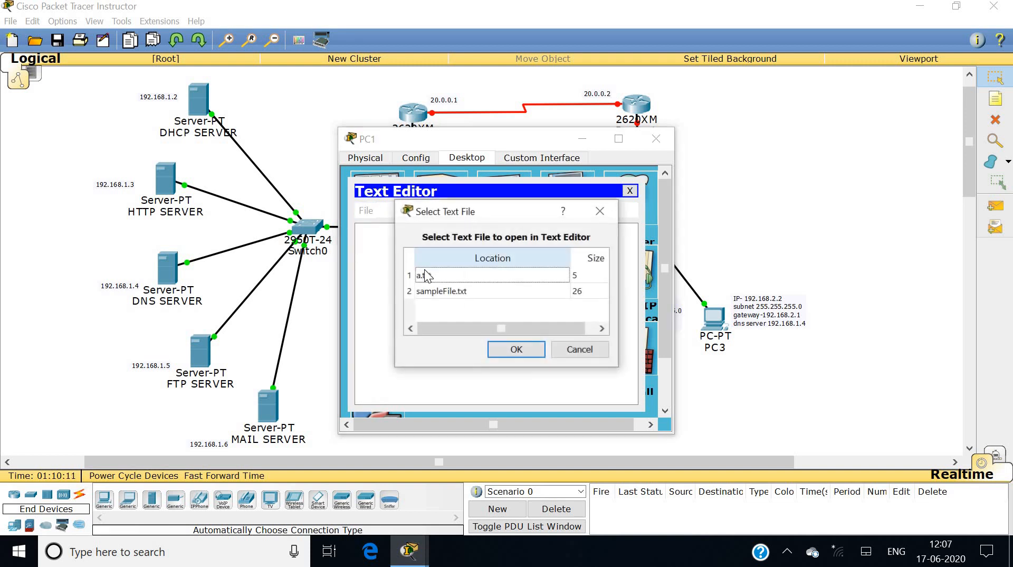
click(434, 276)
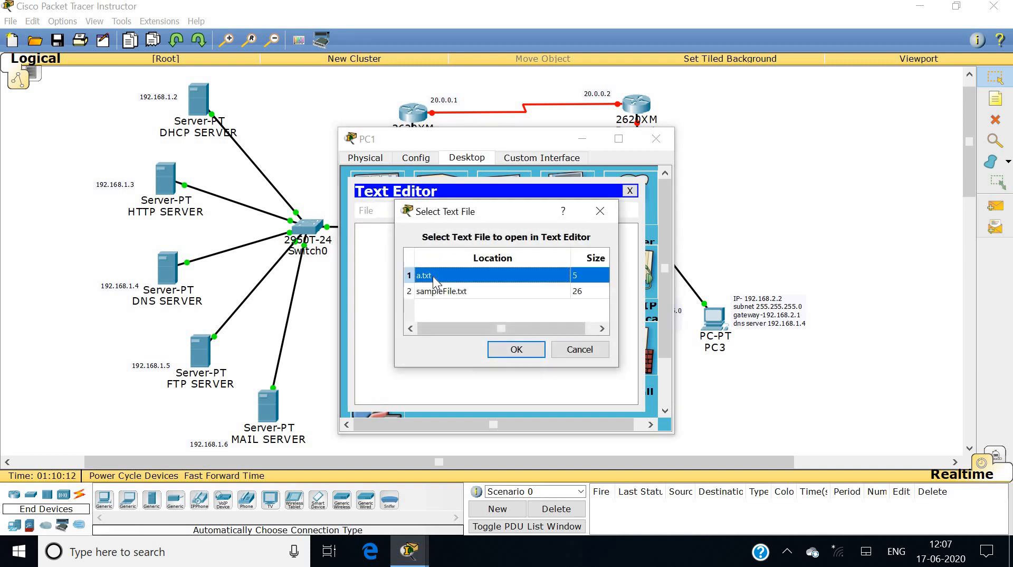
click(511, 349)
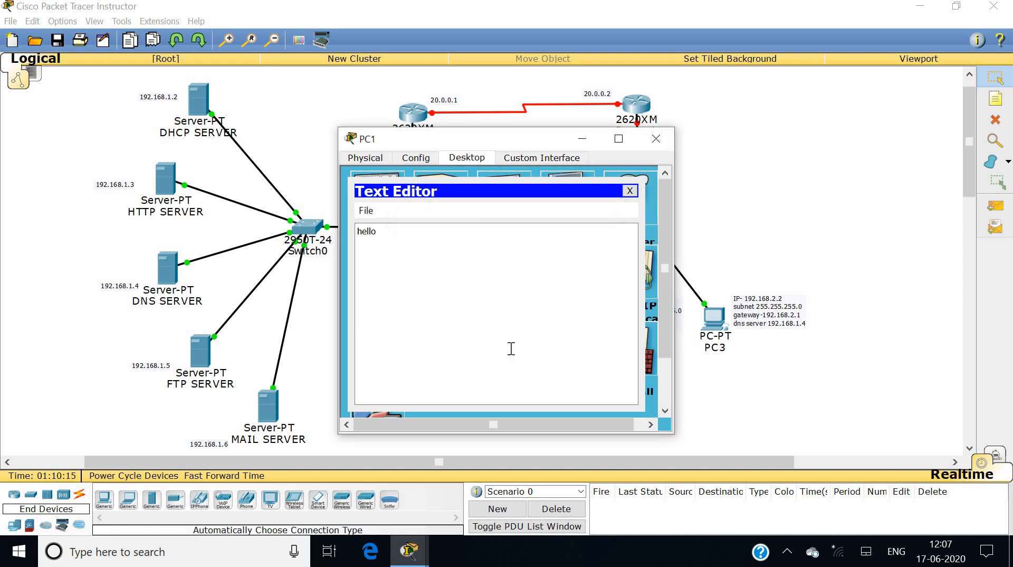
click(633, 189)
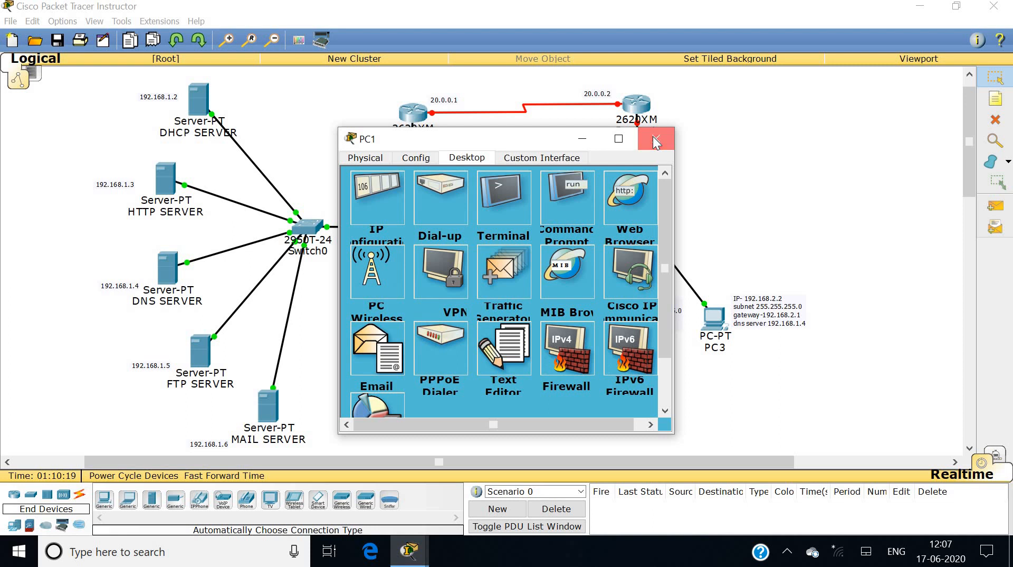
click(655, 140)
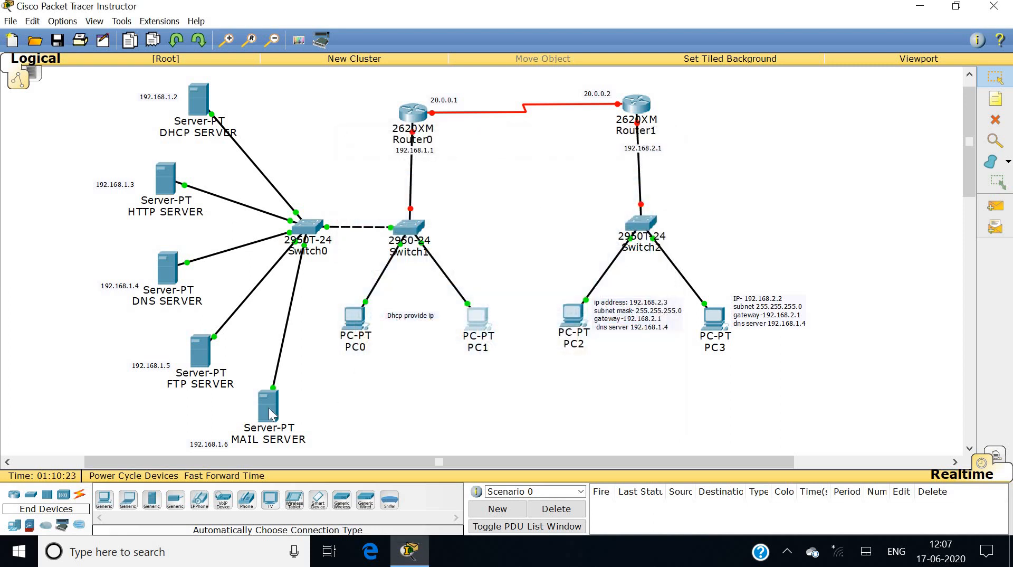
Set the MAIL SERVER's email domain to rooman.net.
click(270, 412)
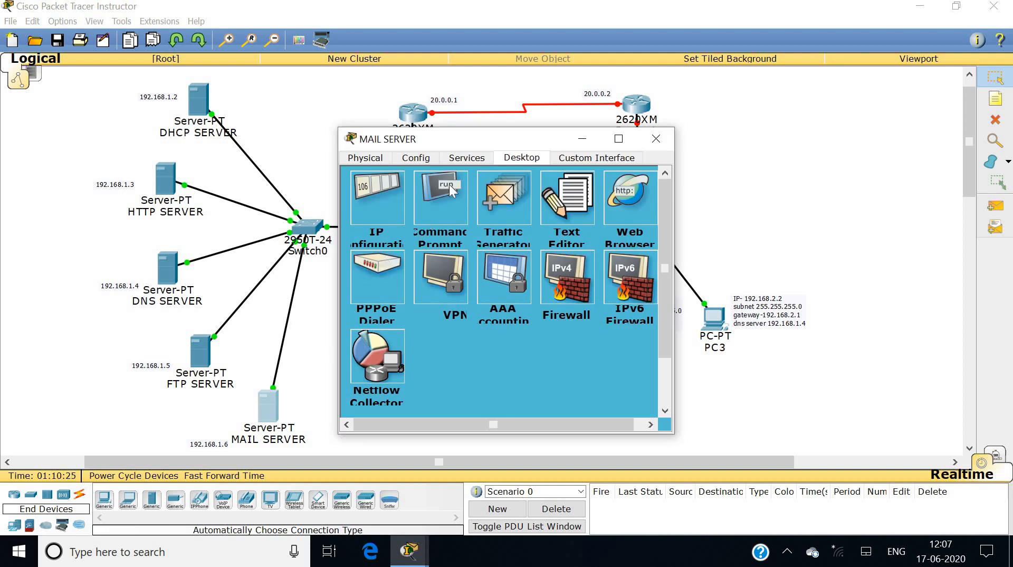
click(473, 161)
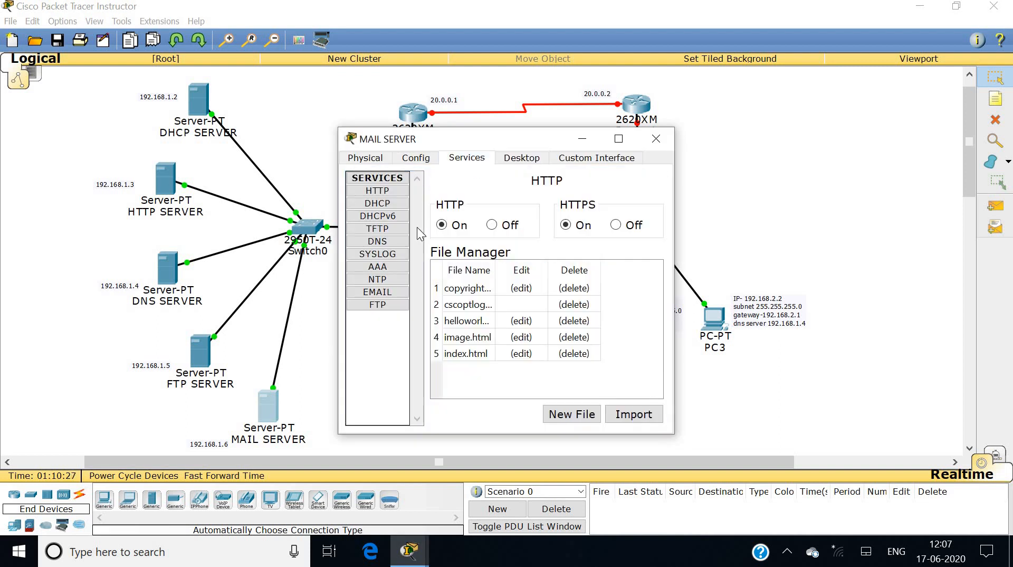
click(394, 293)
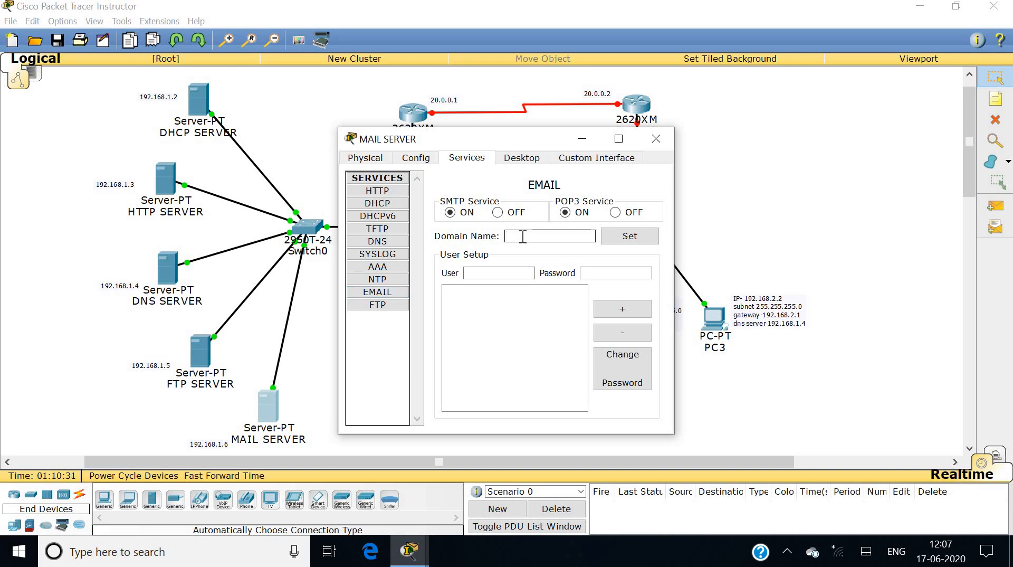
text(rooman.net)
click(625, 242)
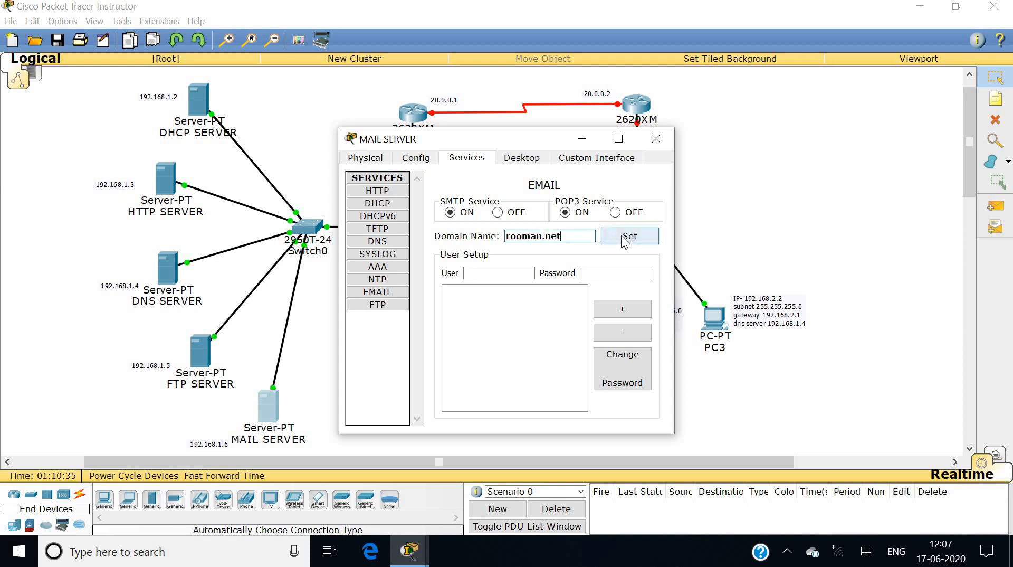
Add mail users a and b, each with its password.
click(512, 272)
text(a)
key(Tab)
text(a)
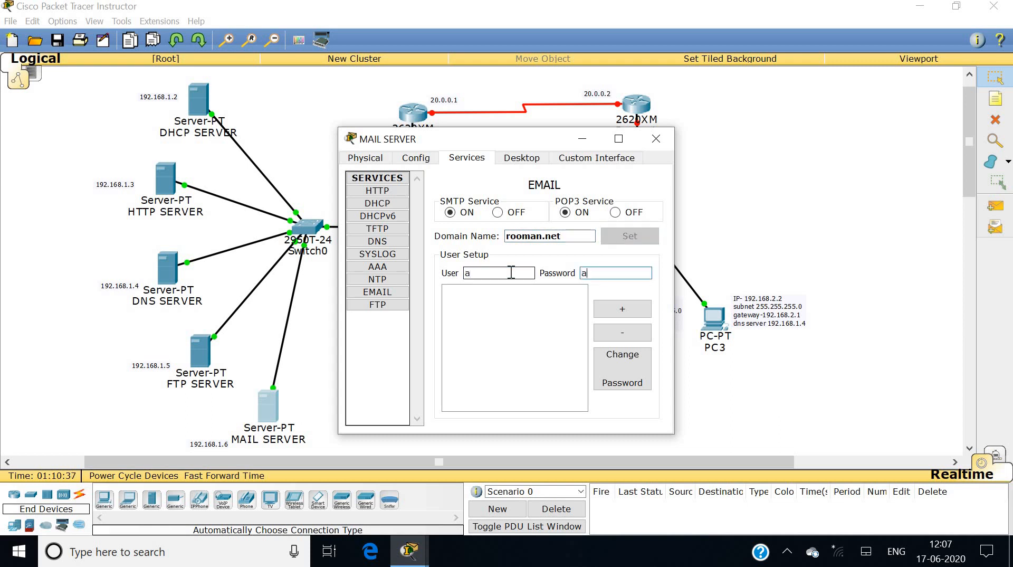
click(608, 309)
click(507, 270)
text(b)
key(Tab)
text(b)
click(625, 310)
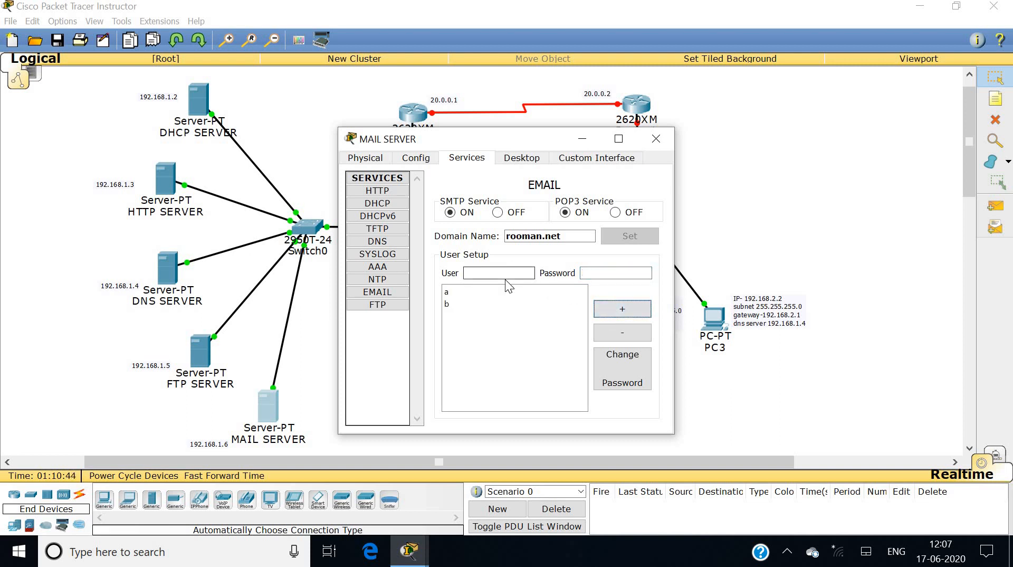
Add mail users c and d, then close the mail server window.
click(506, 272)
text(c)
click(590, 271)
text(c)
click(607, 308)
click(505, 272)
text(d)
click(594, 271)
text(d)
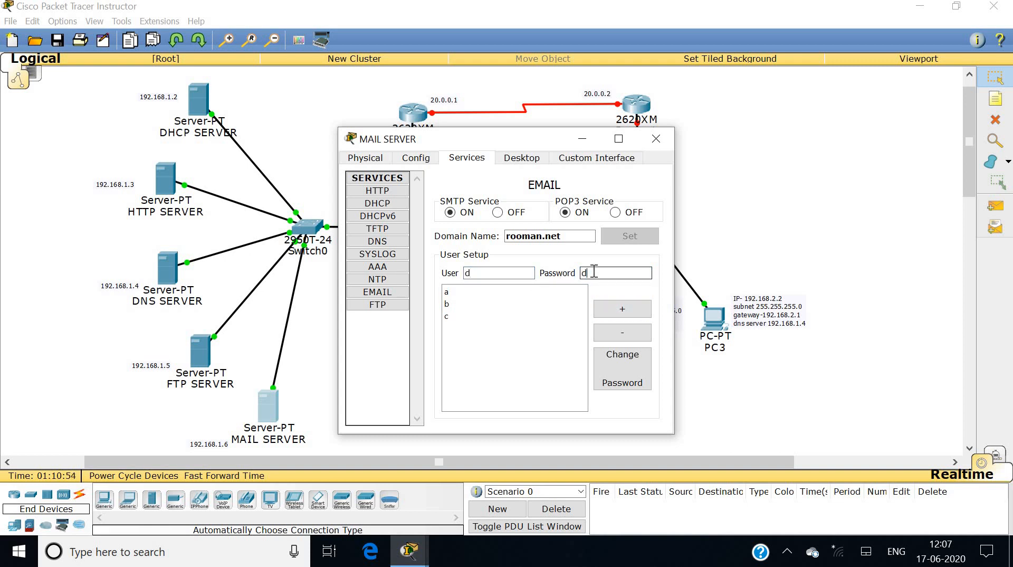
click(607, 308)
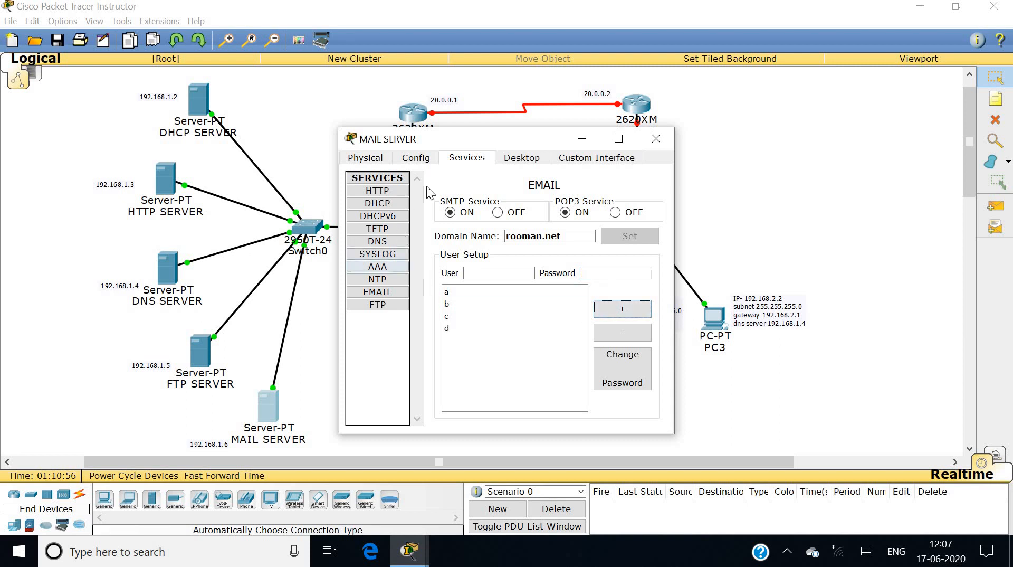
click(655, 143)
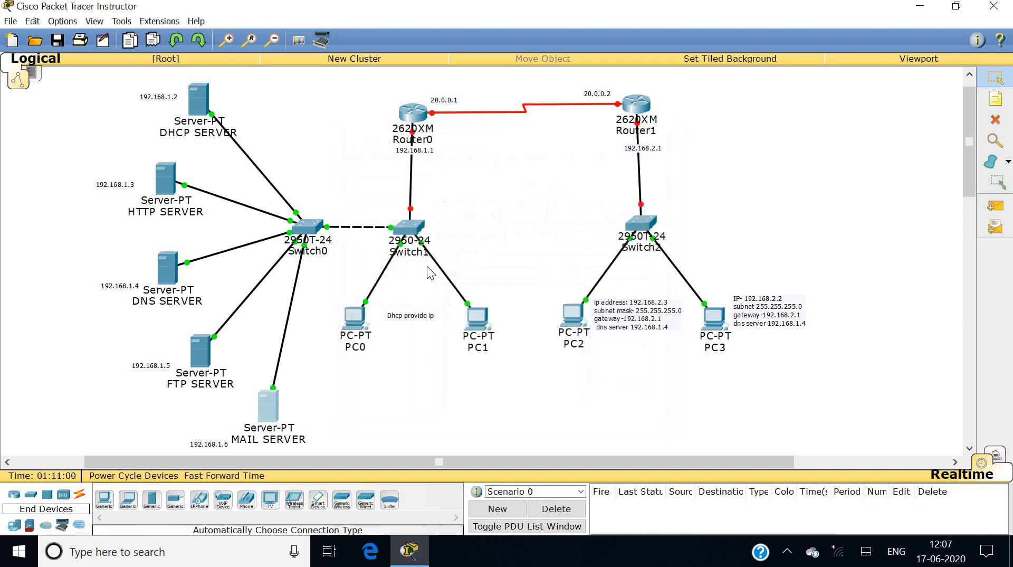
Configure PC0's email for user a at rooman.net with mail server 192.168.1.6 and save.
click(352, 319)
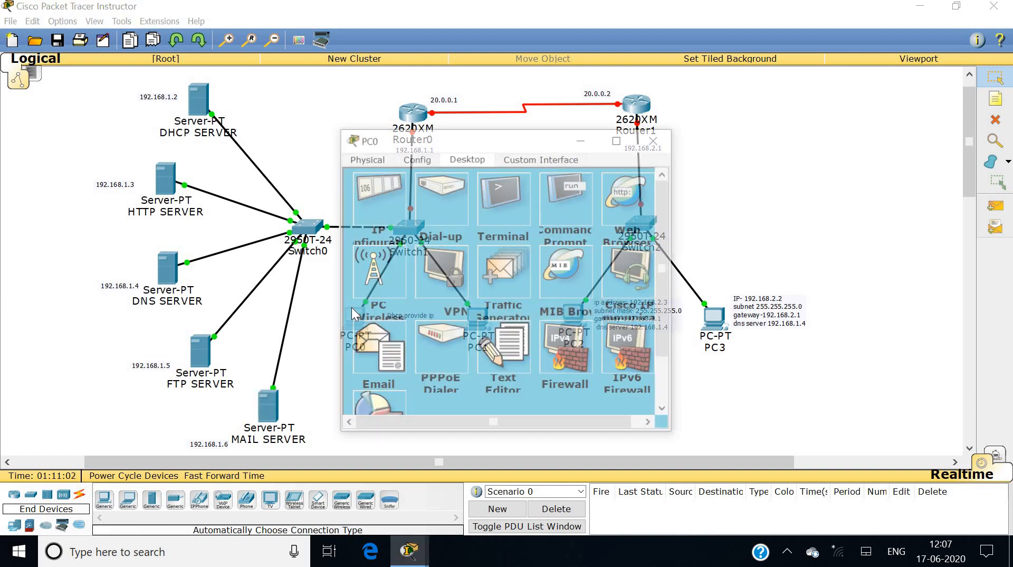
click(380, 350)
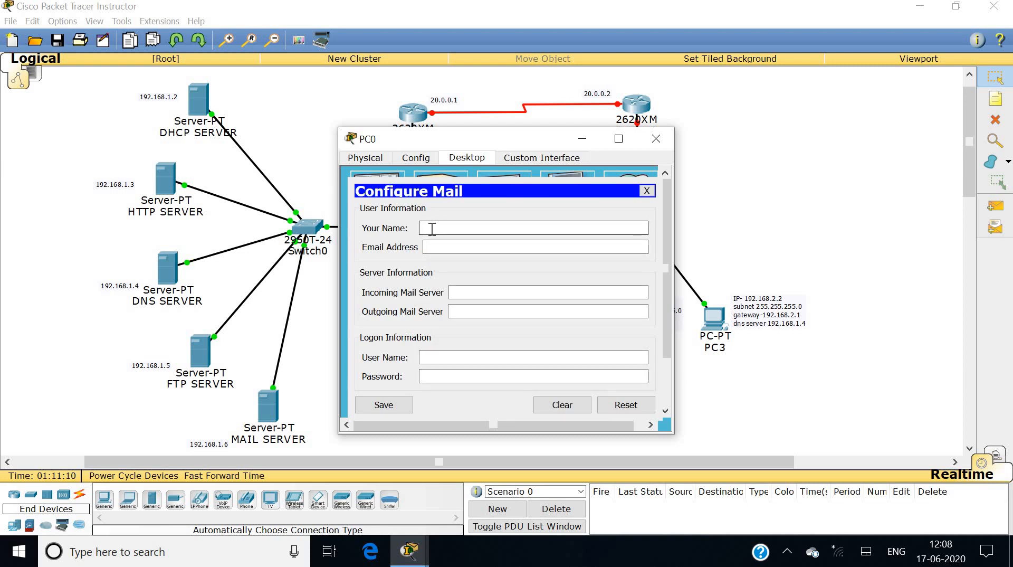
click(431, 228)
text(a)
key(Tab)
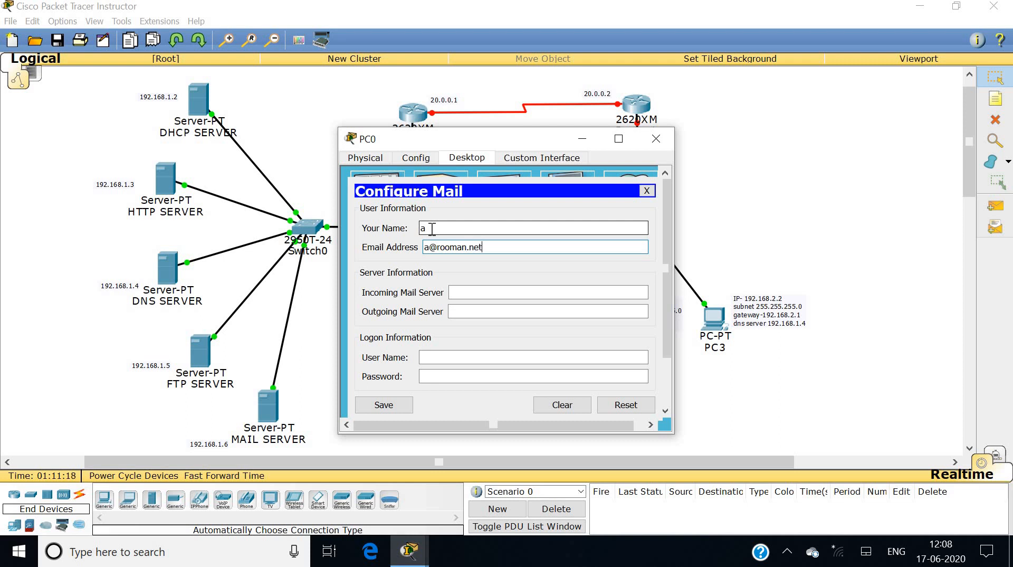
key(Tab)
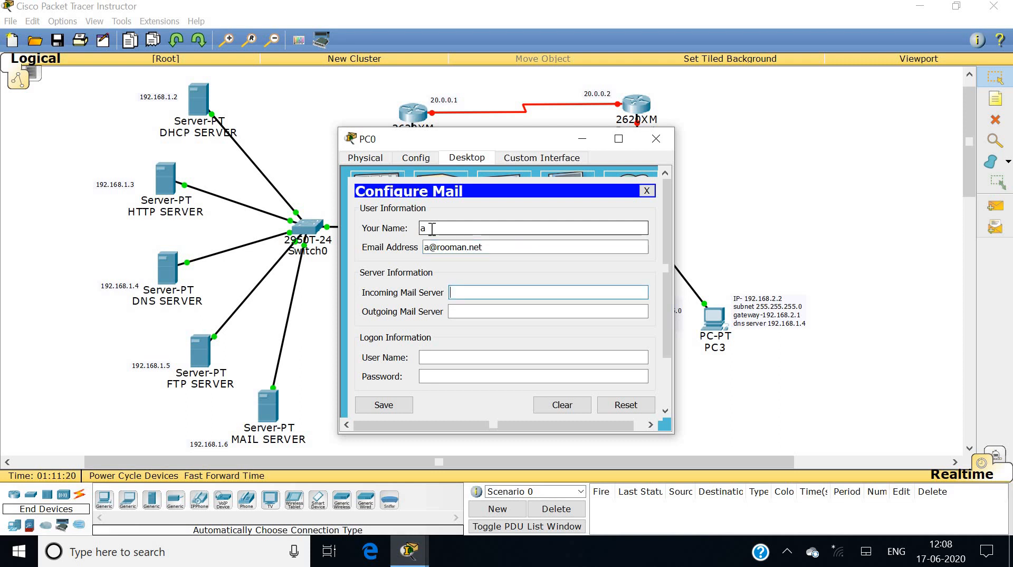
text(192.168.1.6)
key(Tab)
text(192.168.1.)
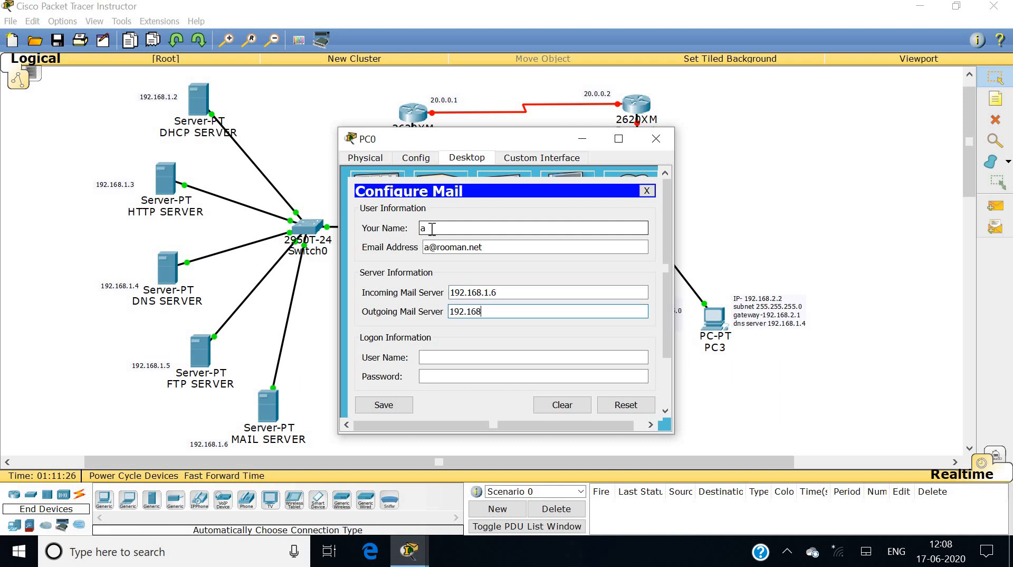
text(6)
key(Tab)
text(a)
key(Tab)
text(a)
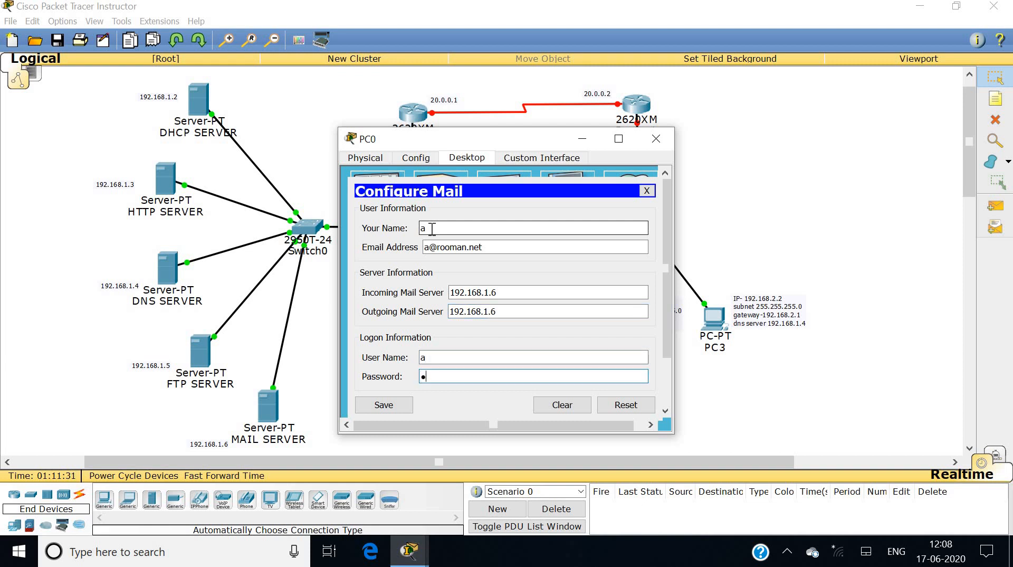
click(397, 405)
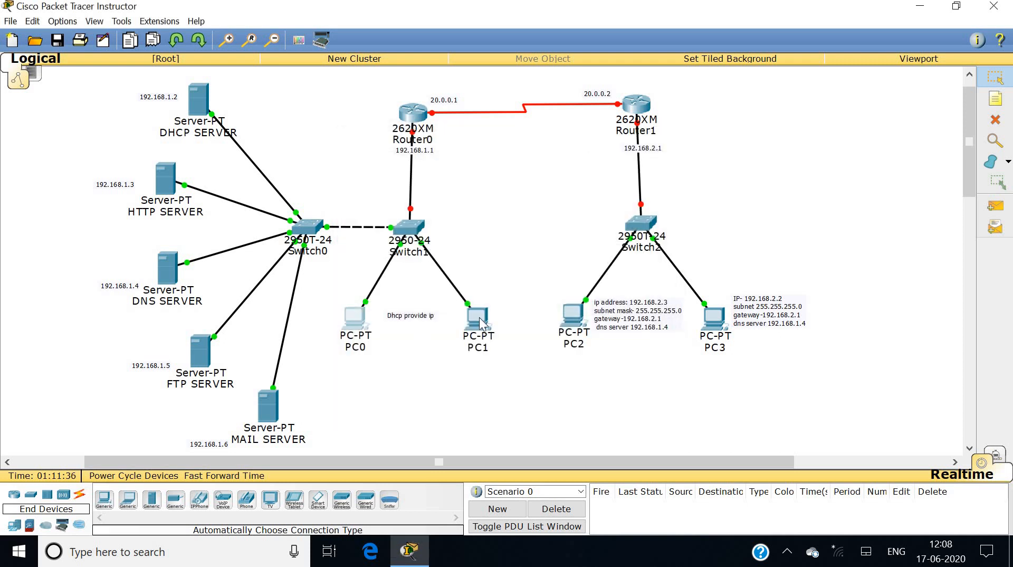
Configure PC1's email for user b at rooman.net with mail server 192.168.1.6 and save.
click(479, 317)
click(376, 370)
click(458, 227)
text(b)
key(Tab)
key(Tab)
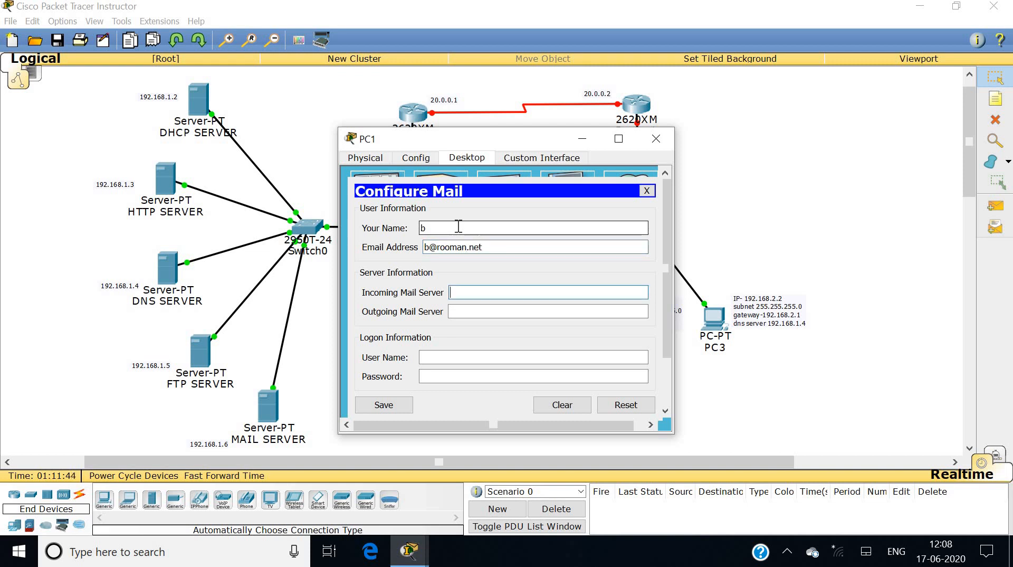
text(192.168.1.6)
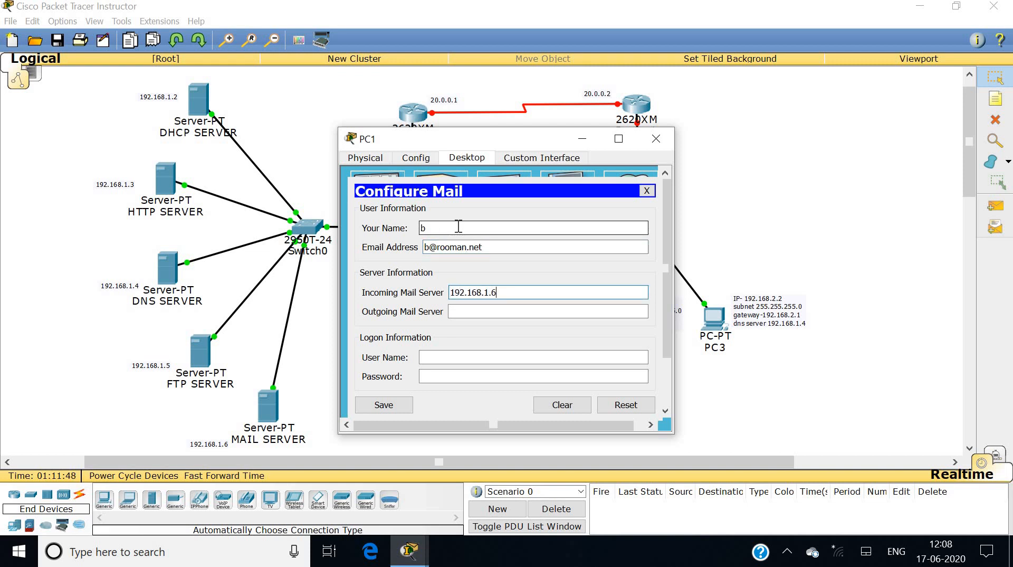
key(Tab)
text(1)
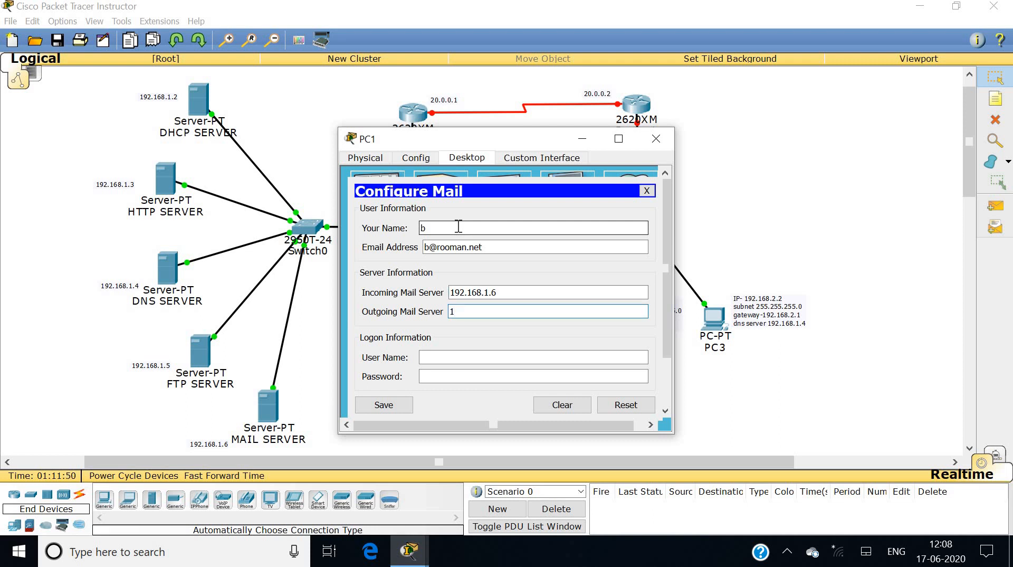
text(92.168.1.6)
key(Tab)
text(b)
key(Tab)
text(b)
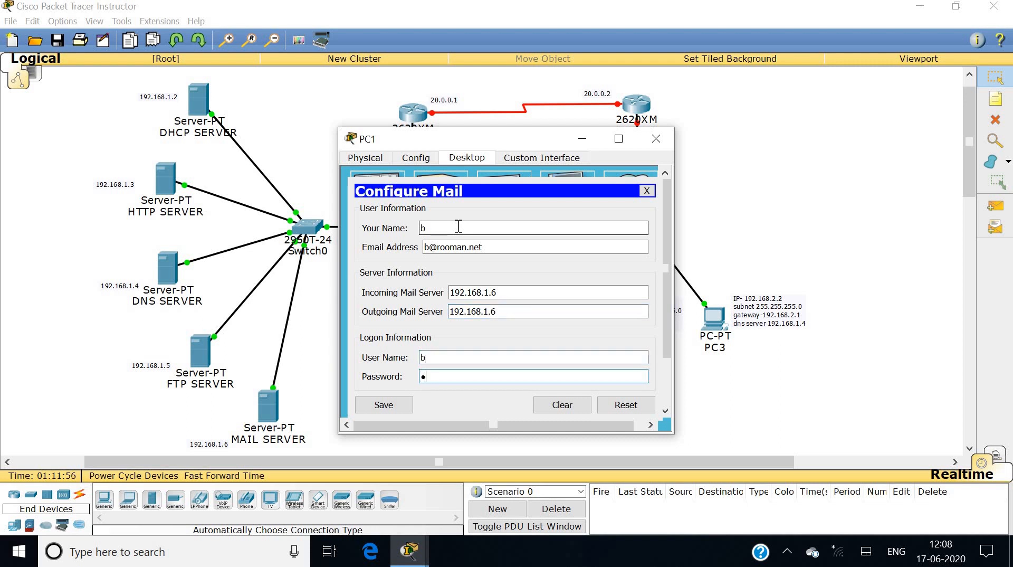
key(BackSpace)
text(b)
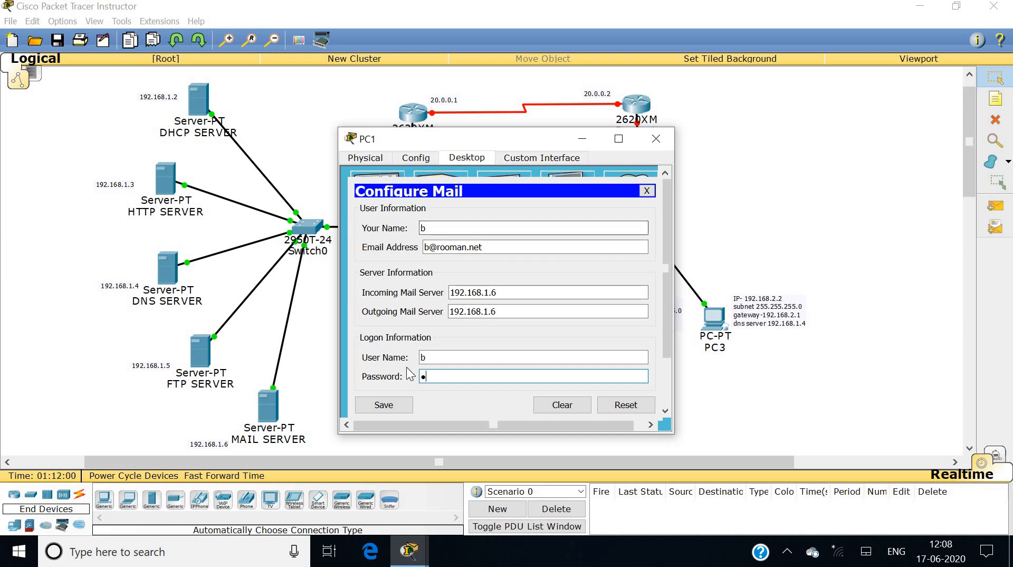
click(389, 405)
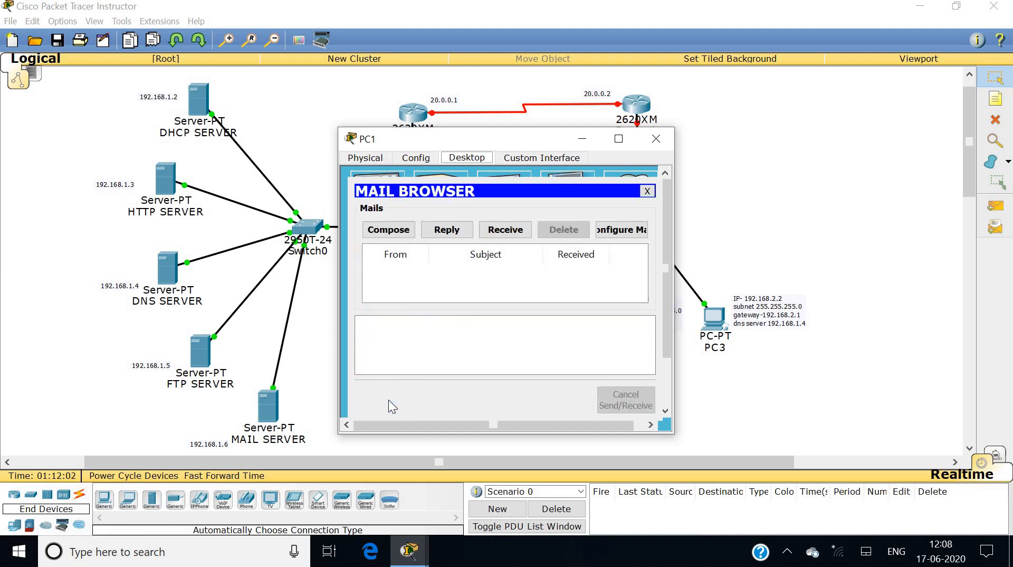
click(656, 138)
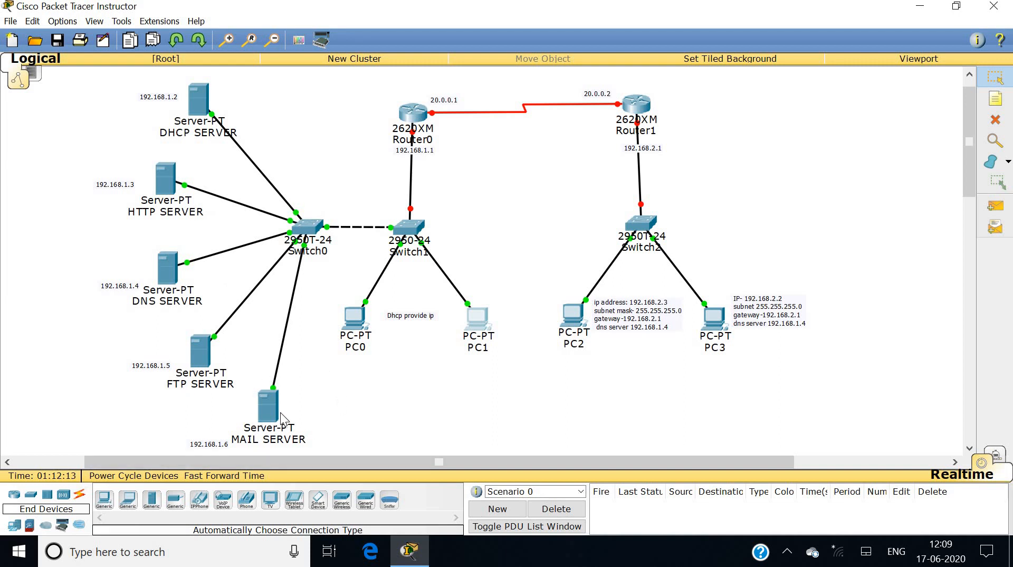
On the DNS SERVER's DNS service, try adding a record with name and address swapped, then dismiss the invalid-IP error.
click(169, 280)
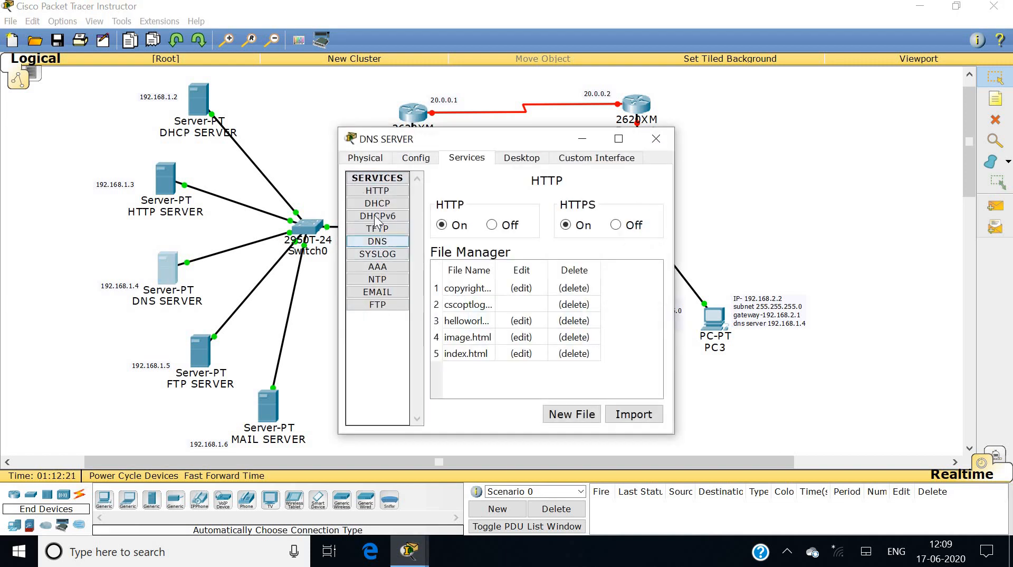
click(378, 241)
click(474, 241)
text(192.168.1.6)
key(Tab)
key(Tab)
text(rooman.net)
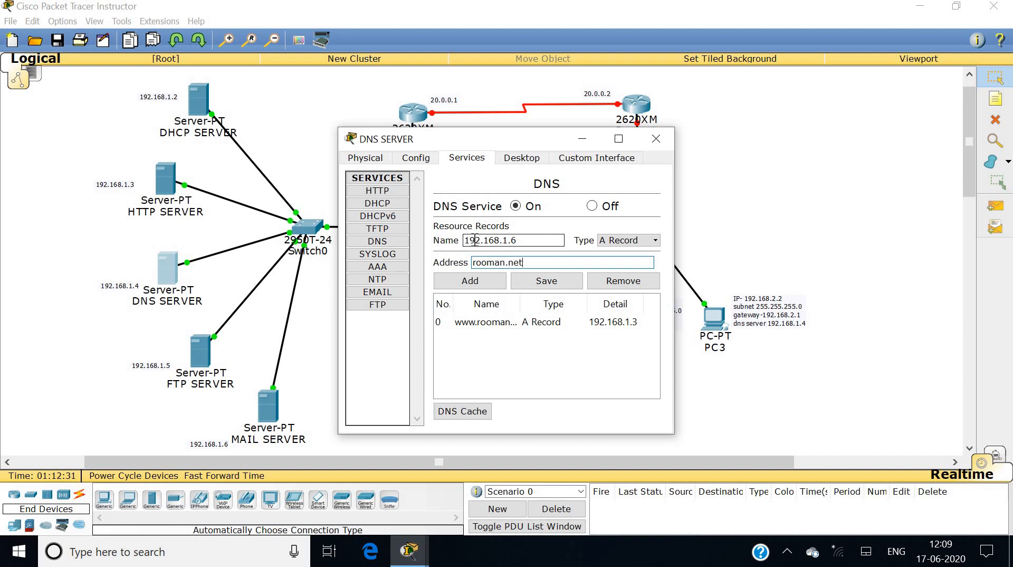
click(489, 286)
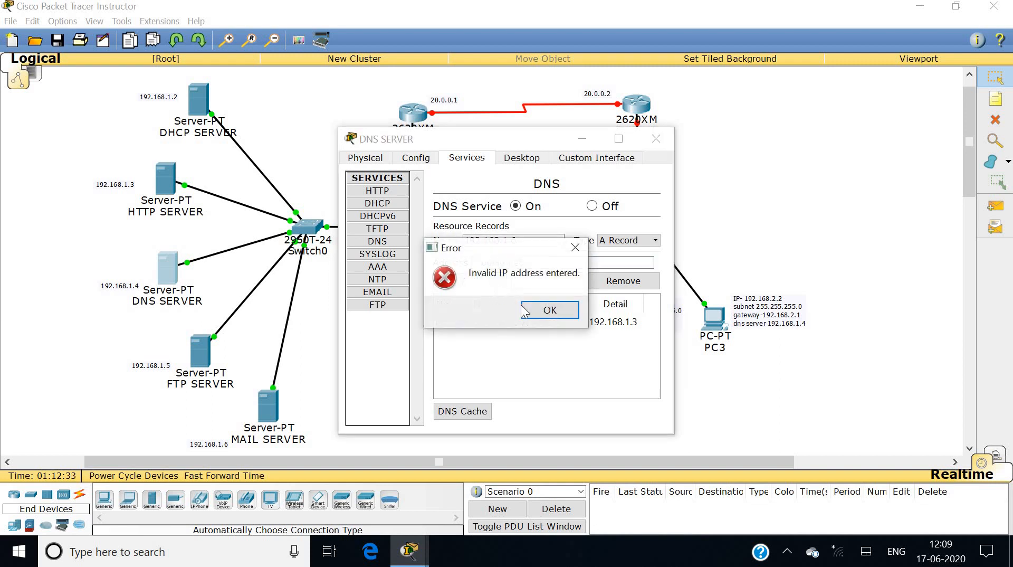
click(540, 310)
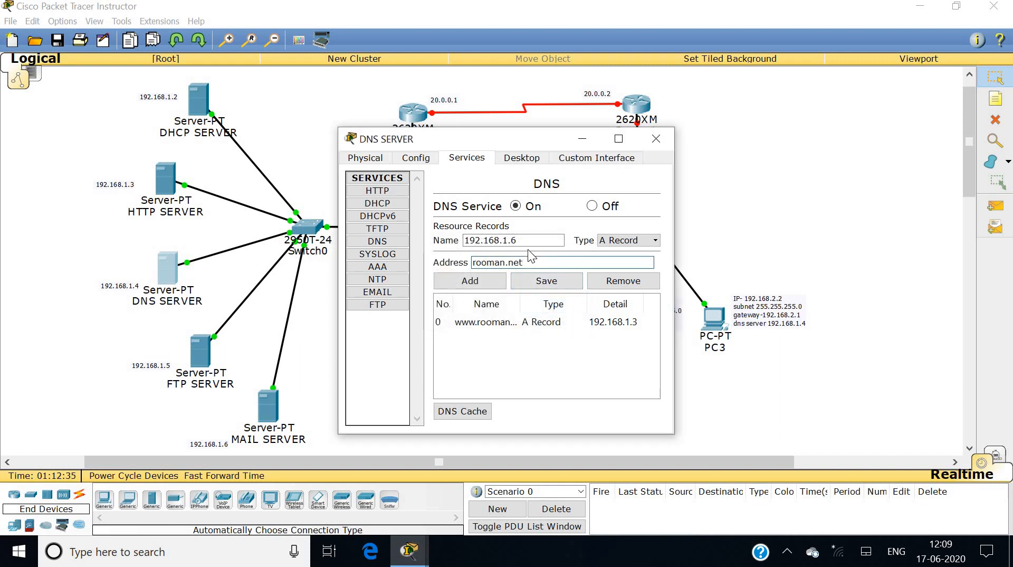
Correct the entry to name rooman.net and address 192.168.1.6, add the record, and close the window.
click(531, 240)
key(BackSpace)
key(BackSpace)
key(BackSpace)
key(BackSpace)
key(BackSpace)
key(BackSpace)
key(BackSpace)
key(BackSpace)
key(BackSpace)
key(BackSpace)
key(BackSpace)
text(rooman.net)
key(Tab)
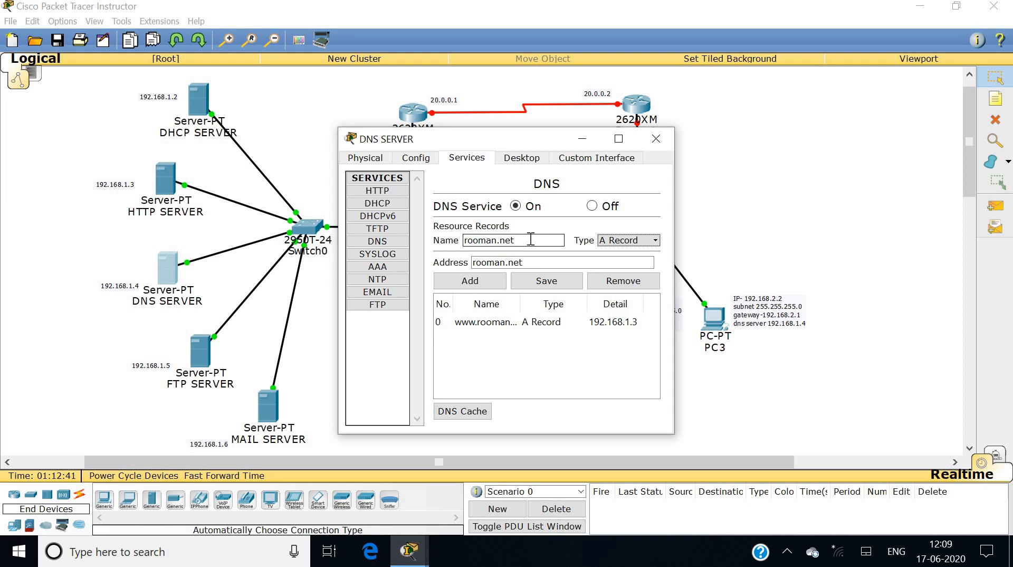
key(Tab)
text(192.168.1.6)
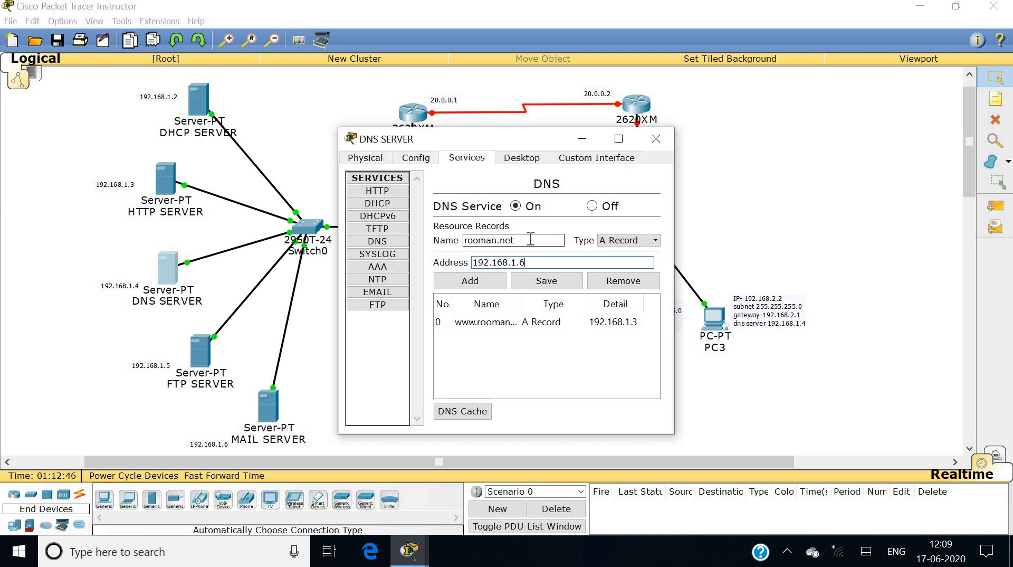
click(477, 284)
click(660, 141)
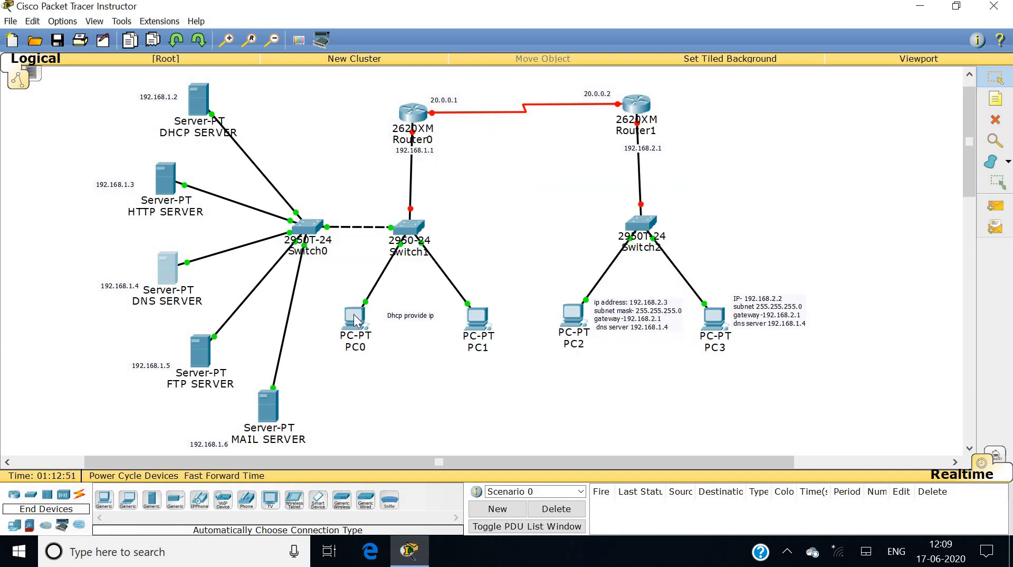
From PC0's email client, send PC1's account a mail with subject hhh and body 'heeloo'.
click(353, 314)
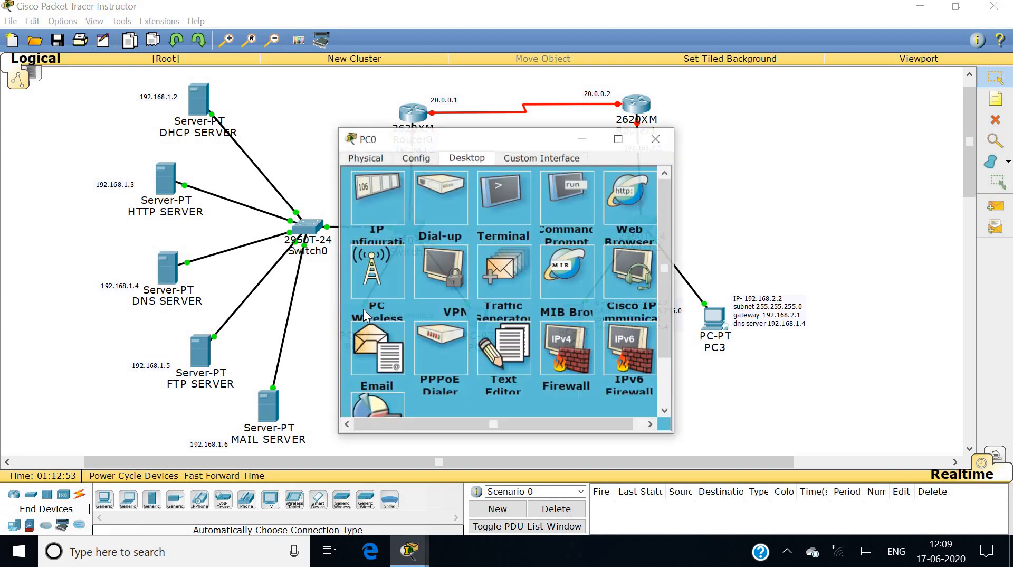
click(391, 345)
click(389, 230)
click(446, 210)
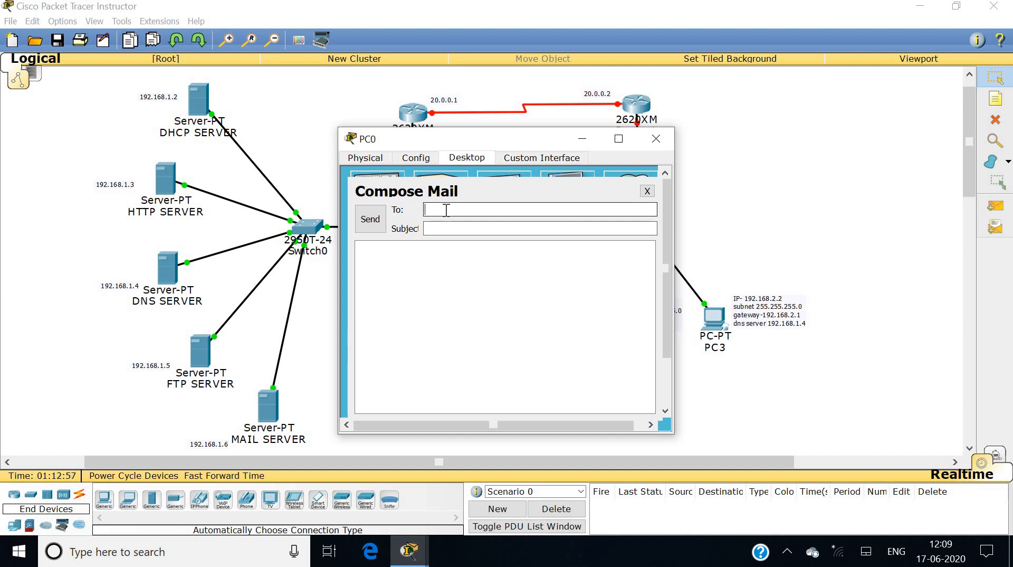
key(Tab)
text(hhh)
key(Tab)
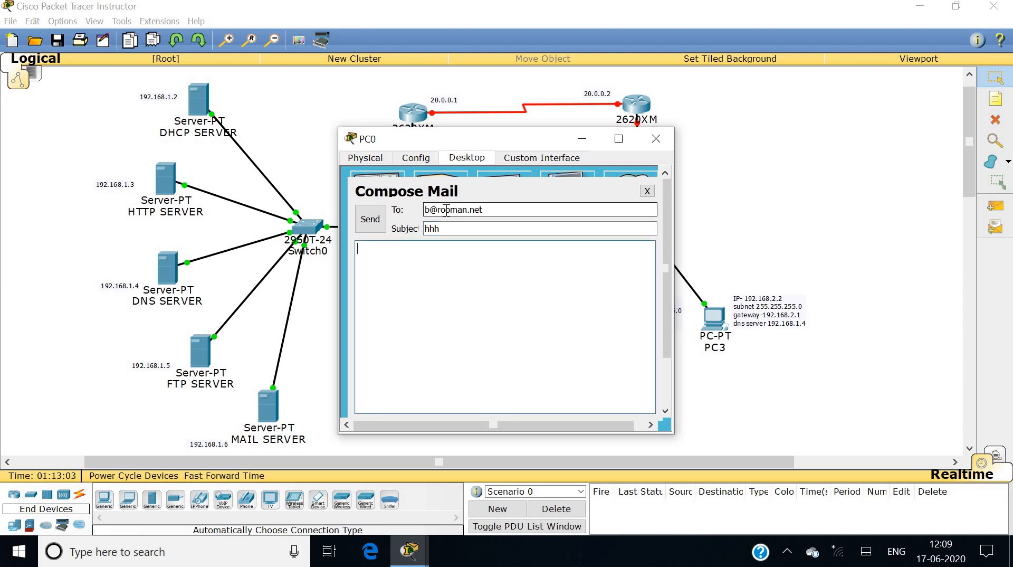
text(heeloo)
click(371, 218)
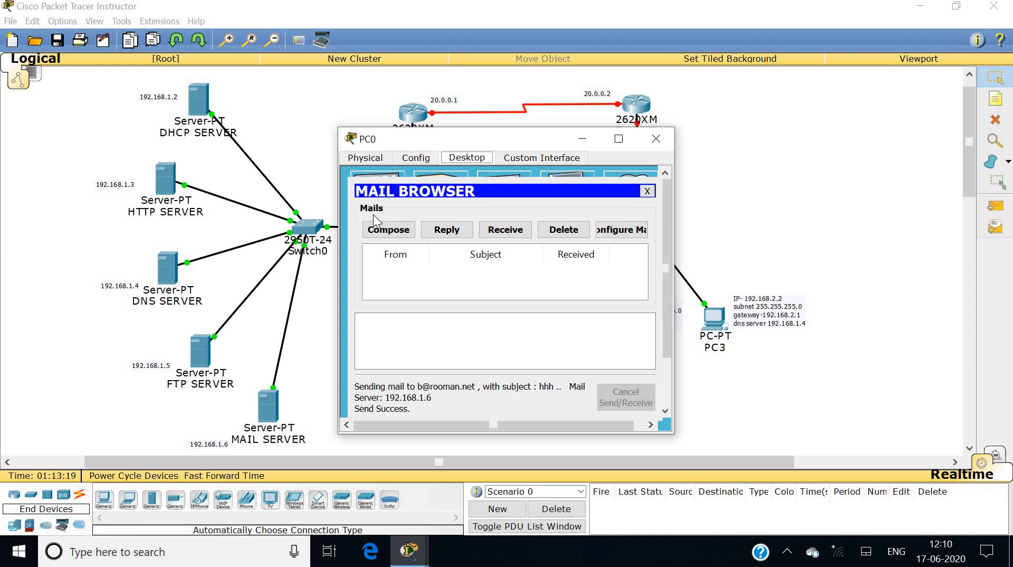
click(656, 139)
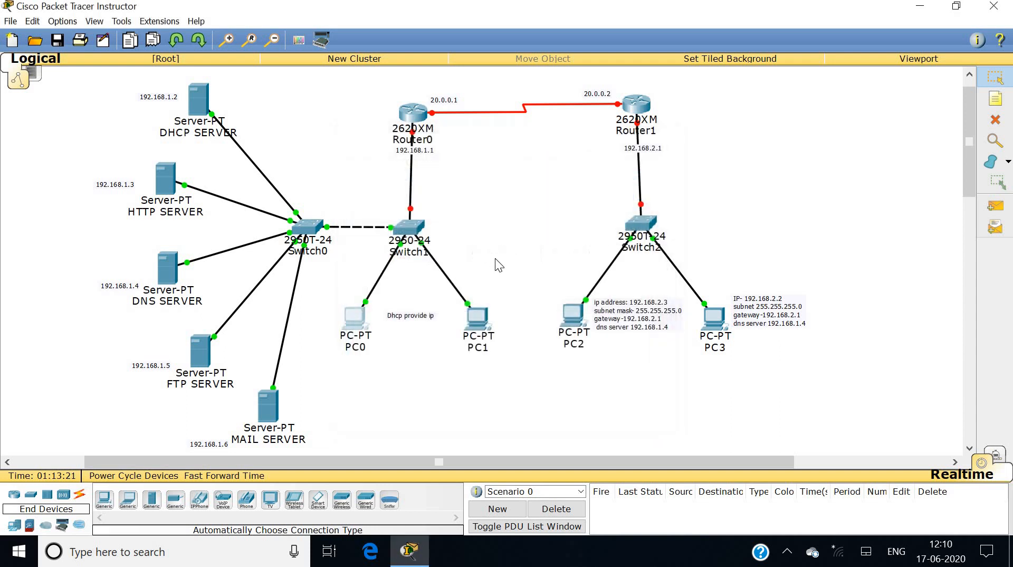
On PC1, receive the hhh mail and send back a reply saying 'hello'.
click(478, 315)
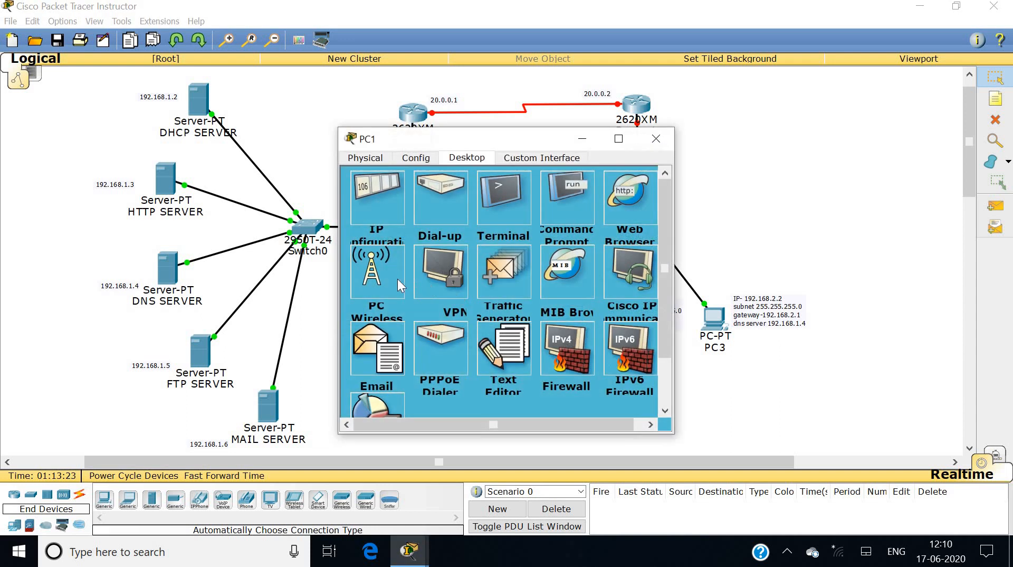
click(391, 335)
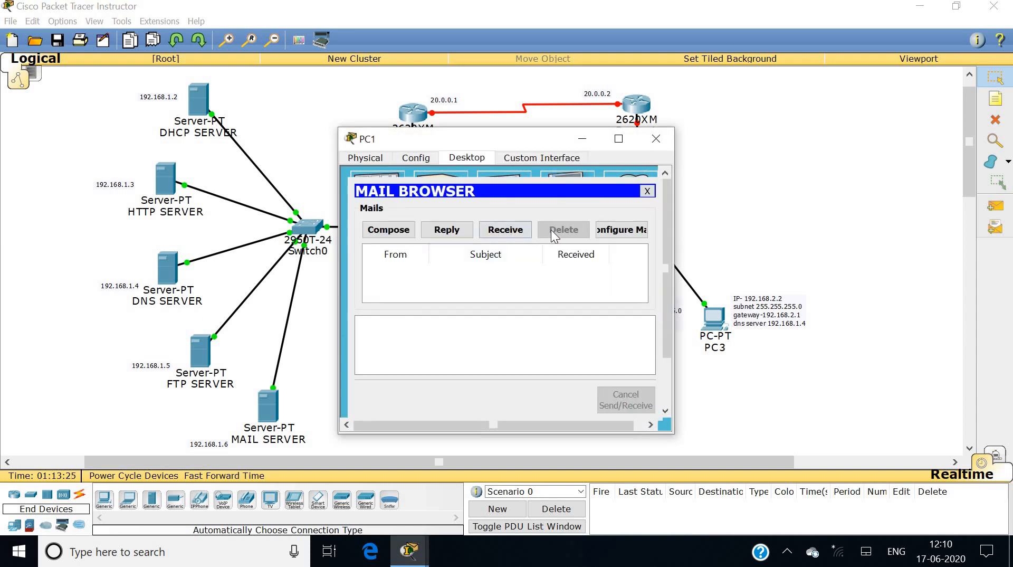
click(505, 229)
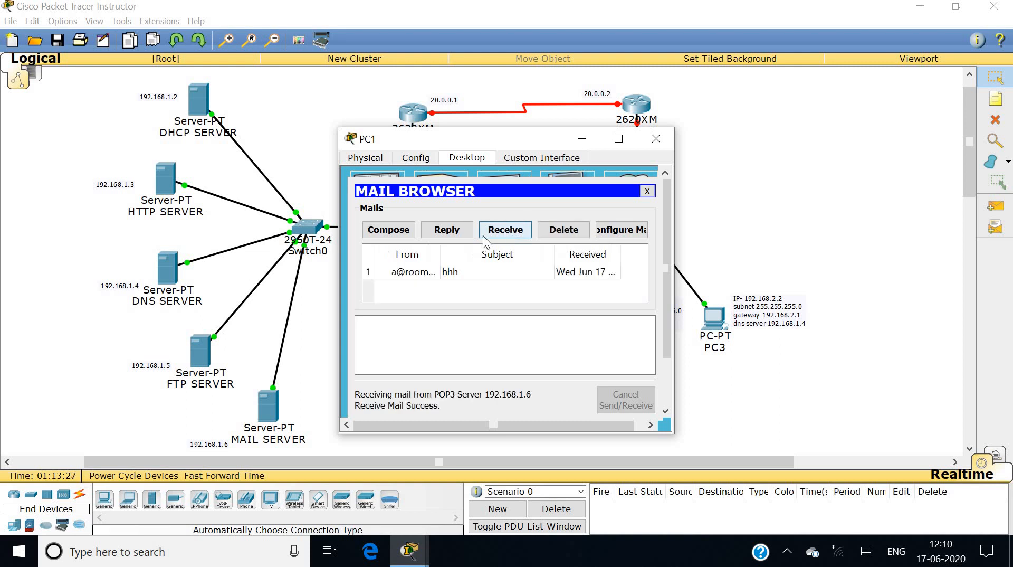
double_click(433, 270)
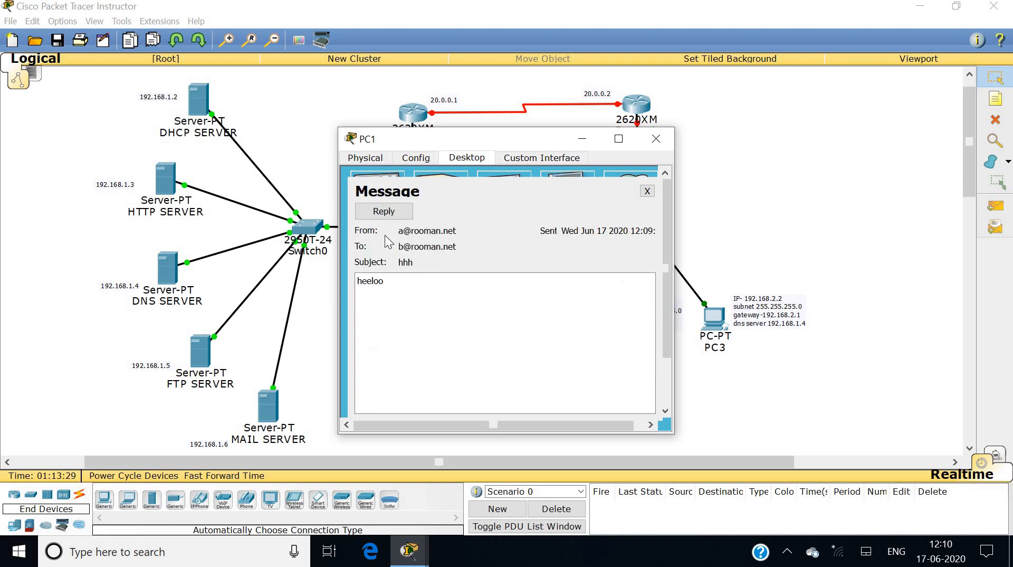
click(384, 211)
click(384, 265)
text(hello)
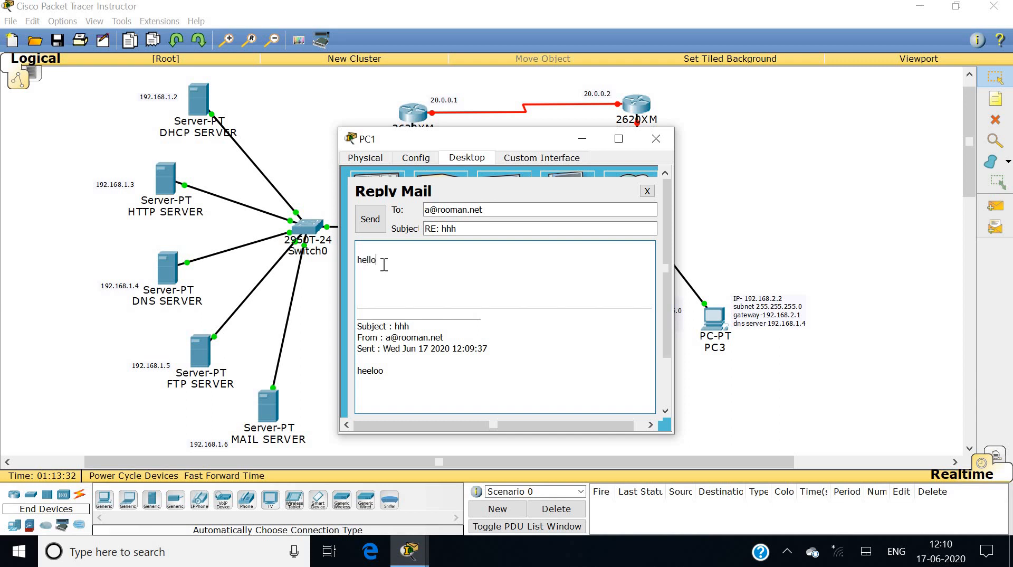
click(371, 222)
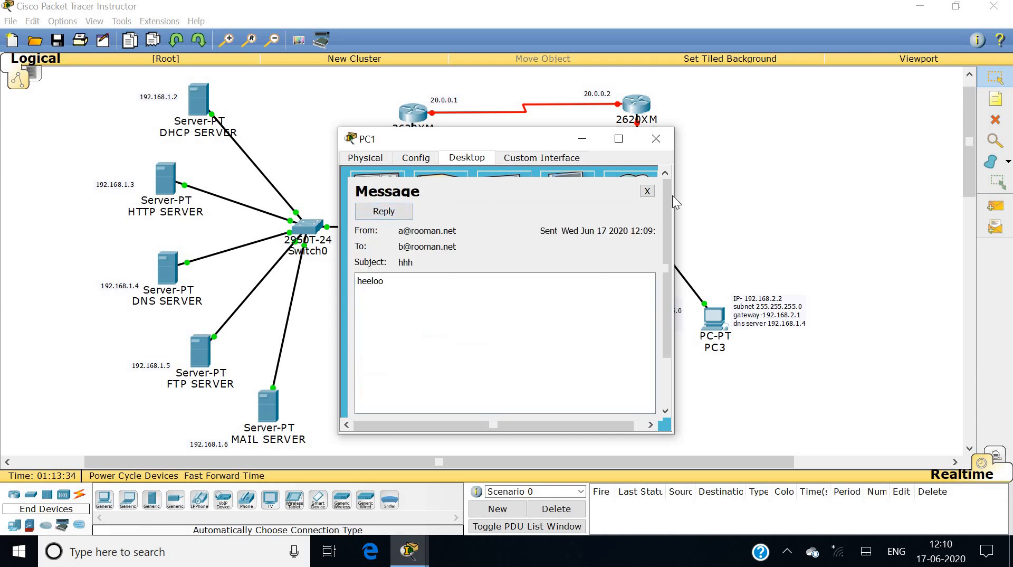
click(647, 191)
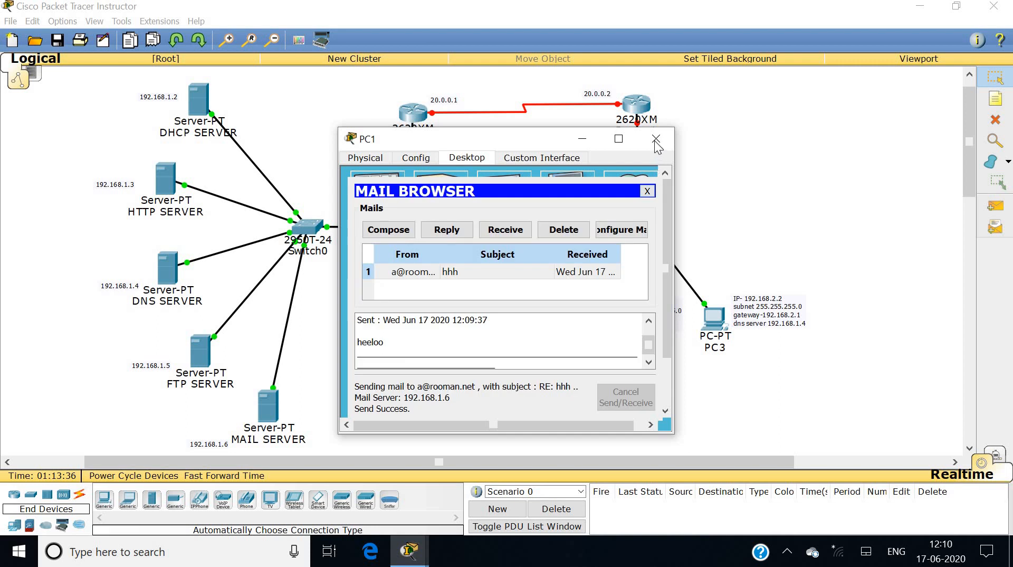
click(655, 139)
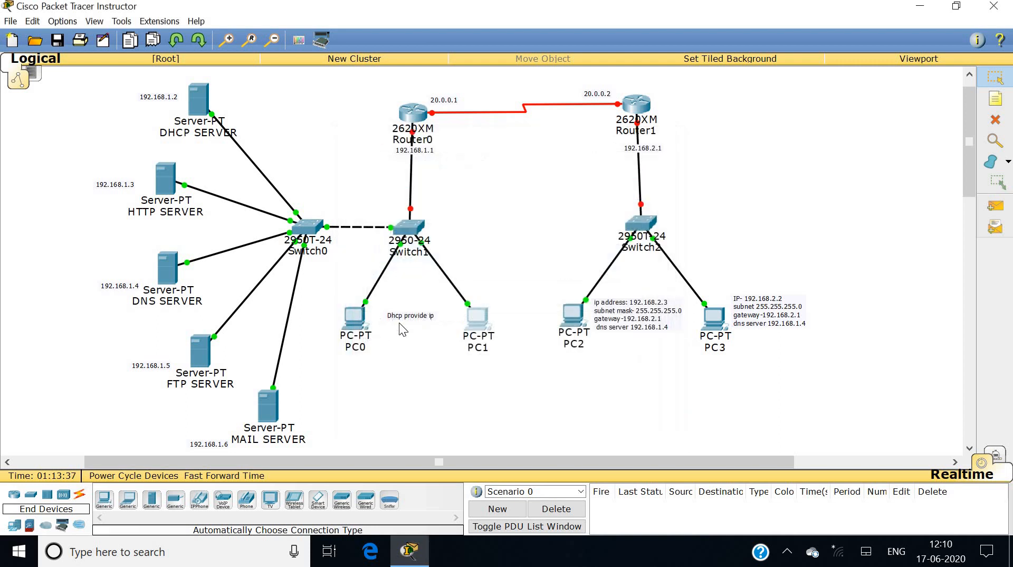
Receive the RE: hhh reply into PC0's mailbox.
click(353, 318)
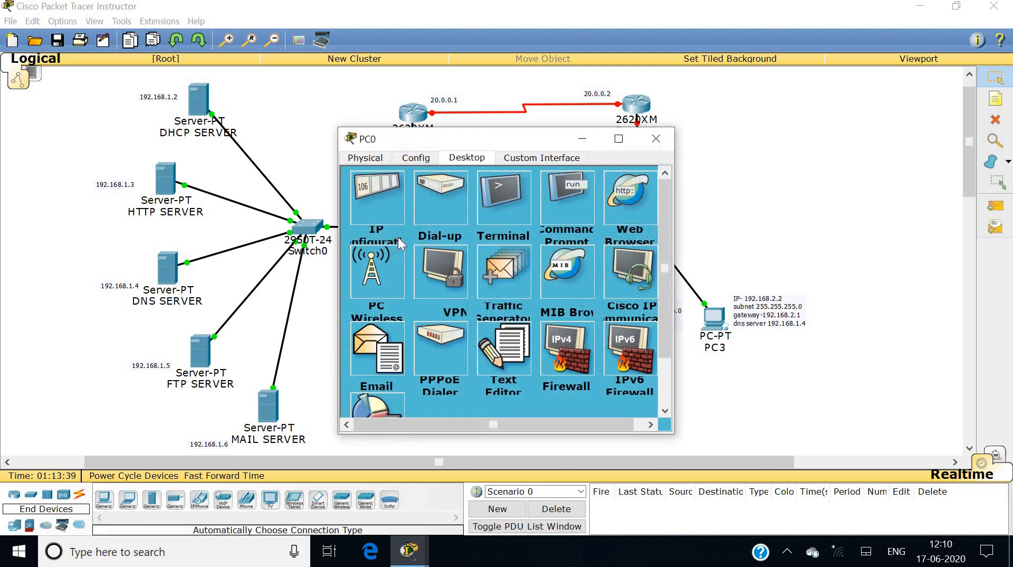
click(395, 351)
click(492, 231)
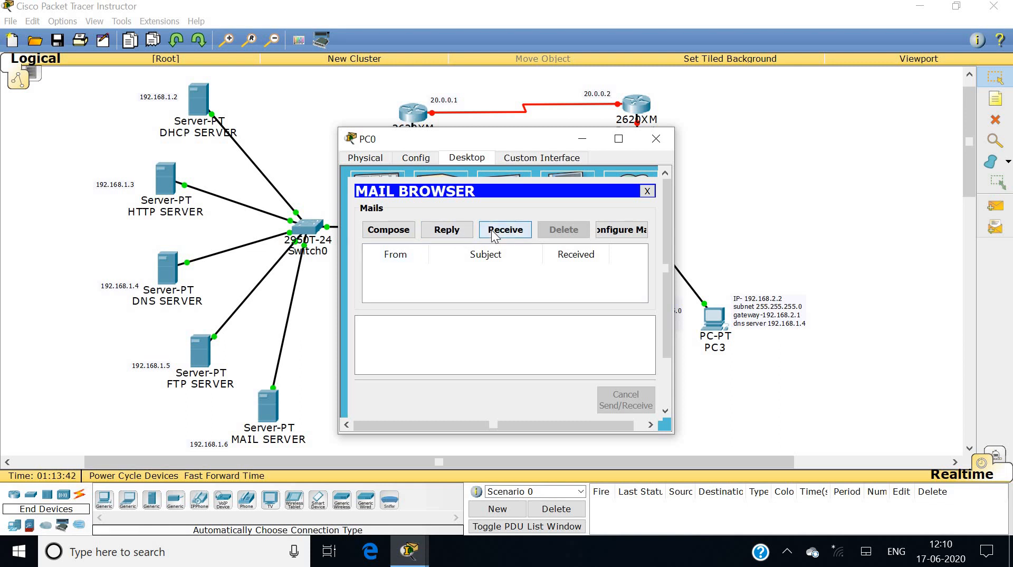
click(652, 141)
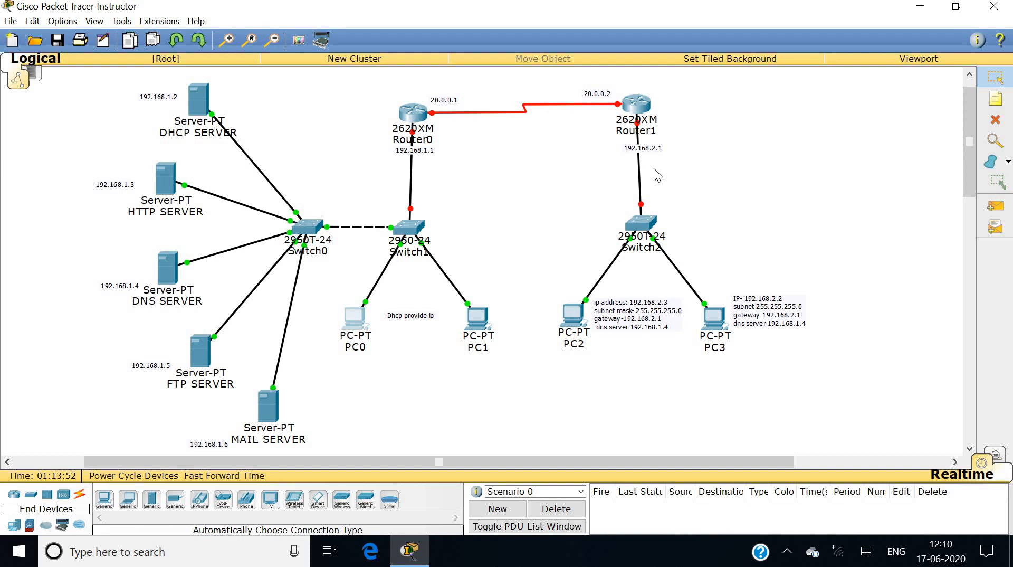
Give PC2 static IP 192.168.2.3, gateway 192.168.2.1 and DNS server 192.168.1.4.
click(570, 316)
click(451, 164)
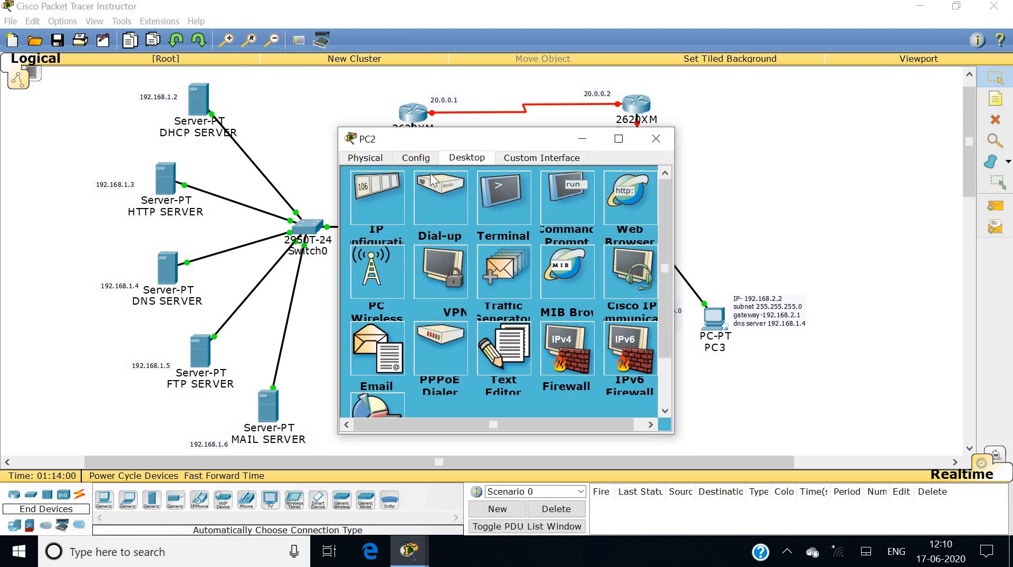
click(392, 198)
click(481, 221)
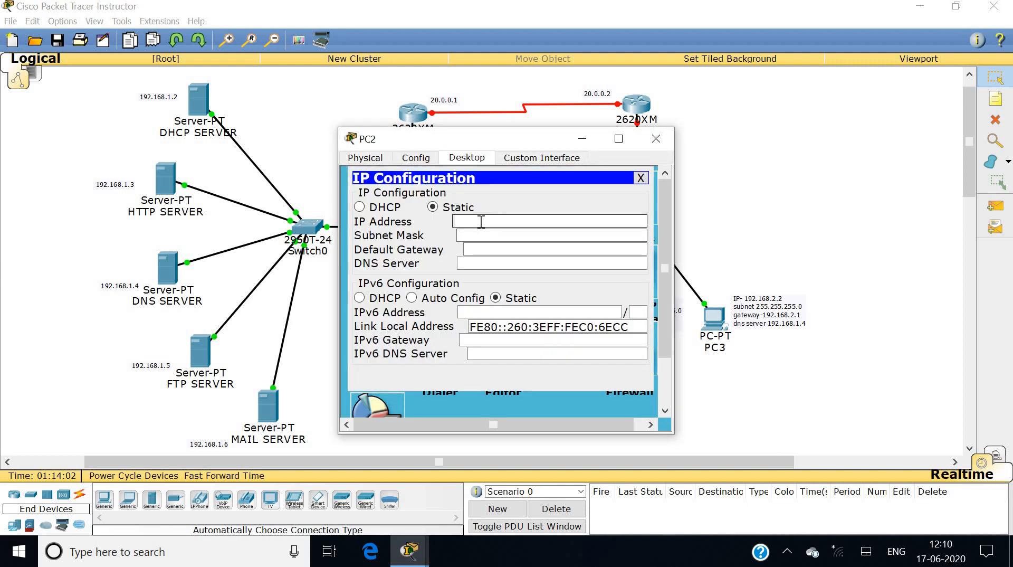
text(192.168.2.)
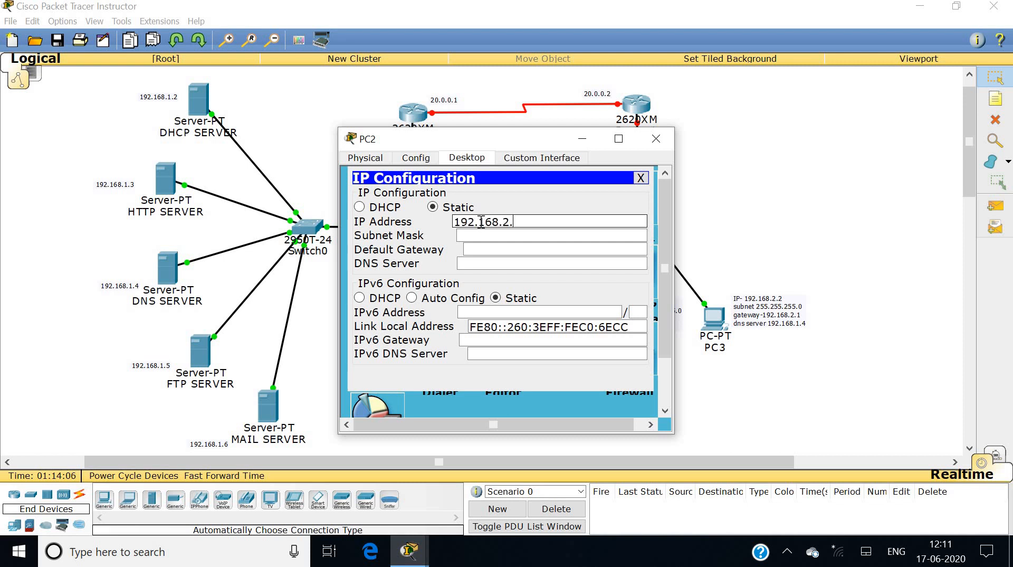
text(3)
key(Tab)
key(Tab)
text(192.168)
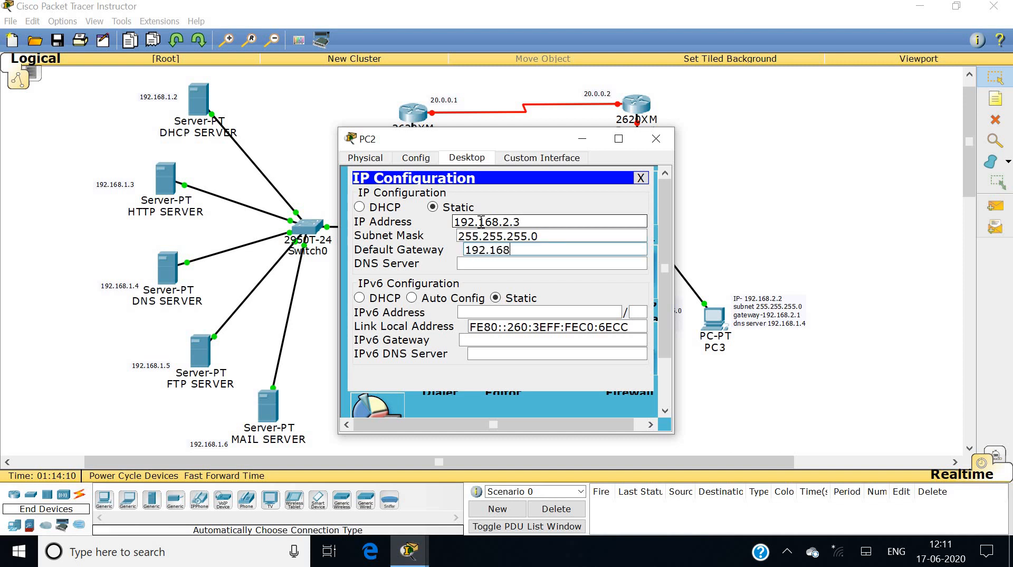
text(.2.1)
key(Tab)
text(192.168)
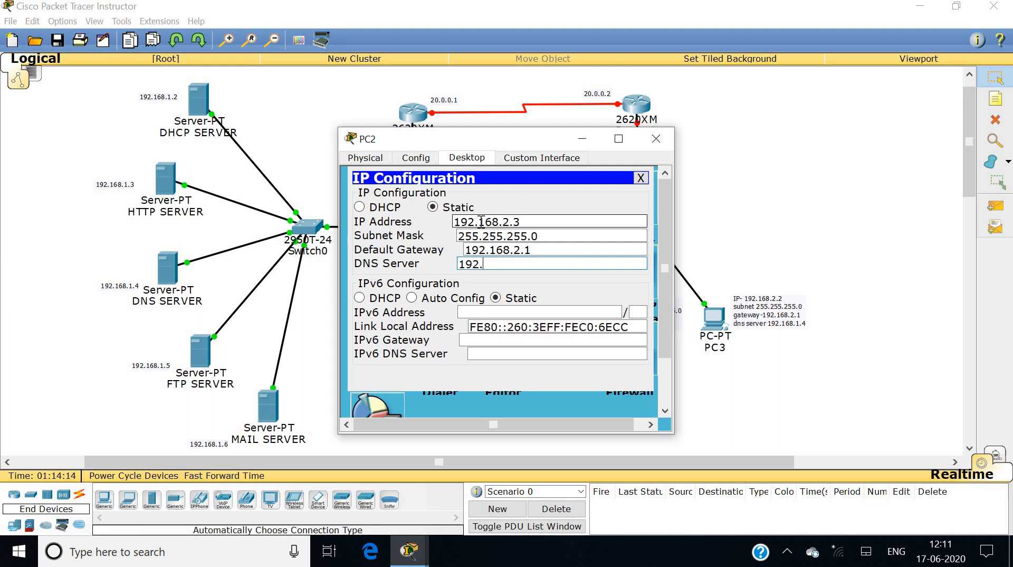
text(.1.4)
click(641, 180)
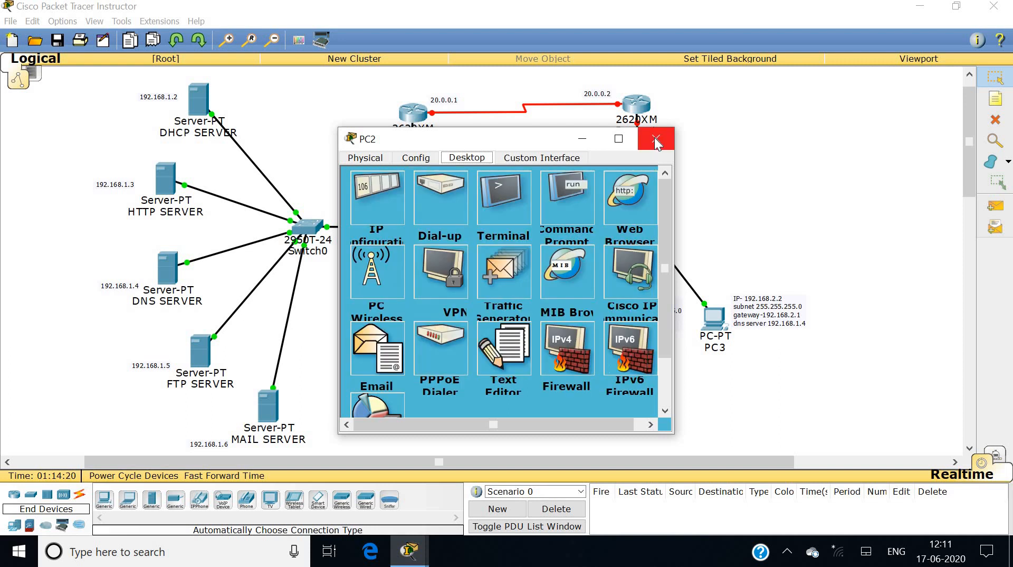
click(656, 139)
Give PC3 static IP 192.168.2.2, gateway 192.168.2.1 and DNS server 192.168.1.4.
click(714, 318)
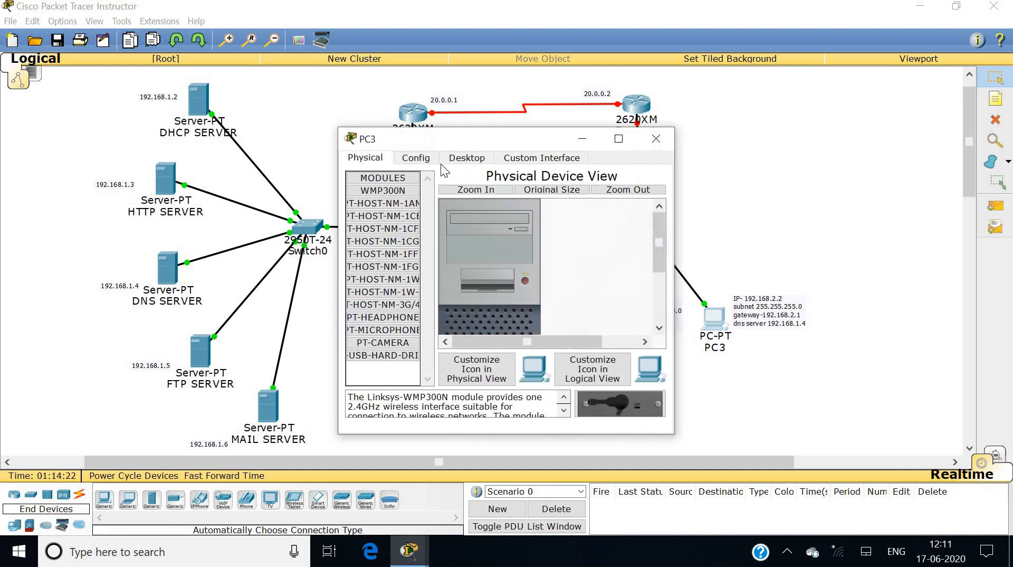
click(468, 157)
click(404, 191)
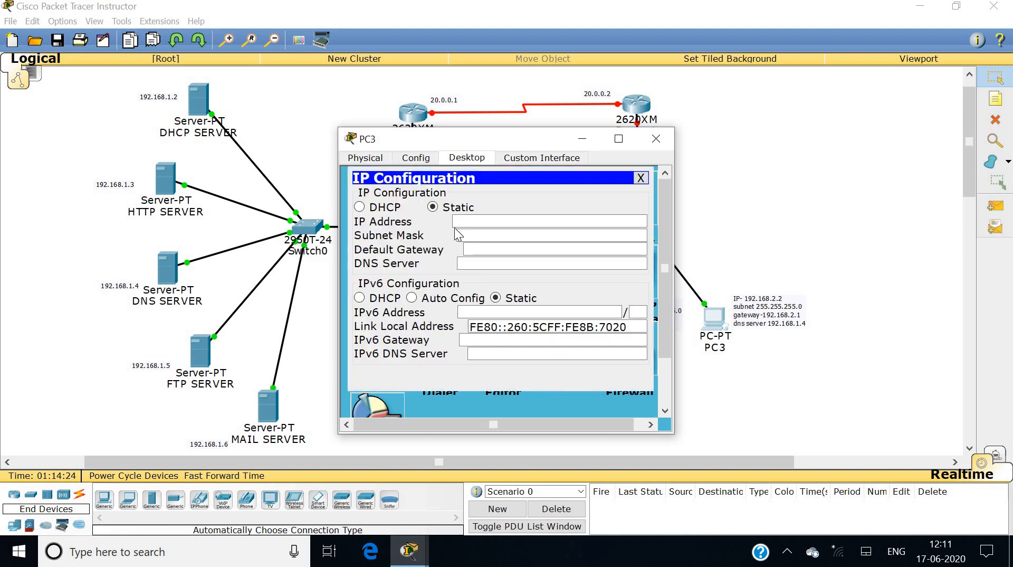
click(468, 222)
text(192.168.1)
key(BackSpace)
text(2.2)
key(Tab)
key(Tab)
text(192.168.2.1)
key(Tab)
text(192.168.1.4)
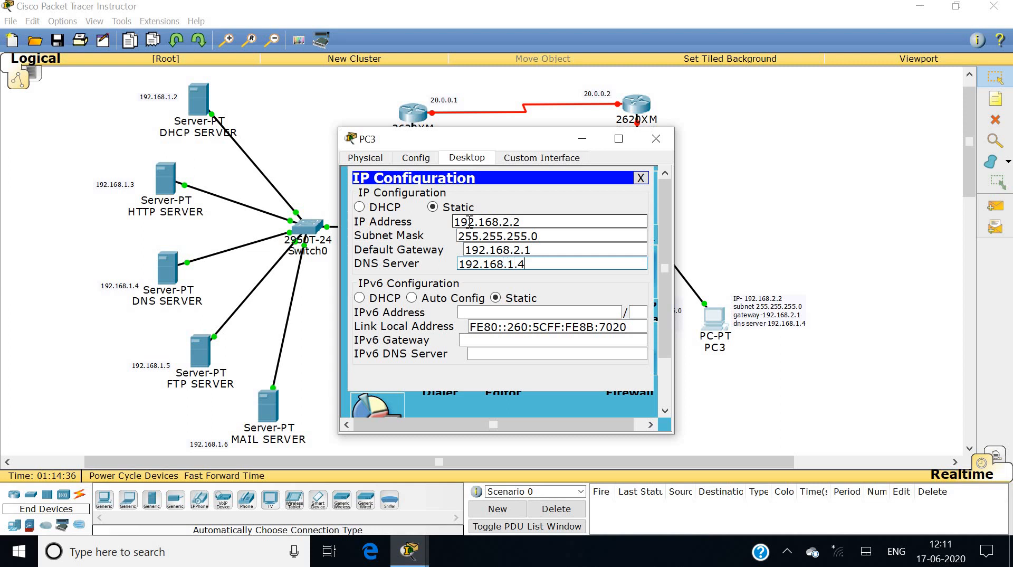
click(641, 178)
click(656, 138)
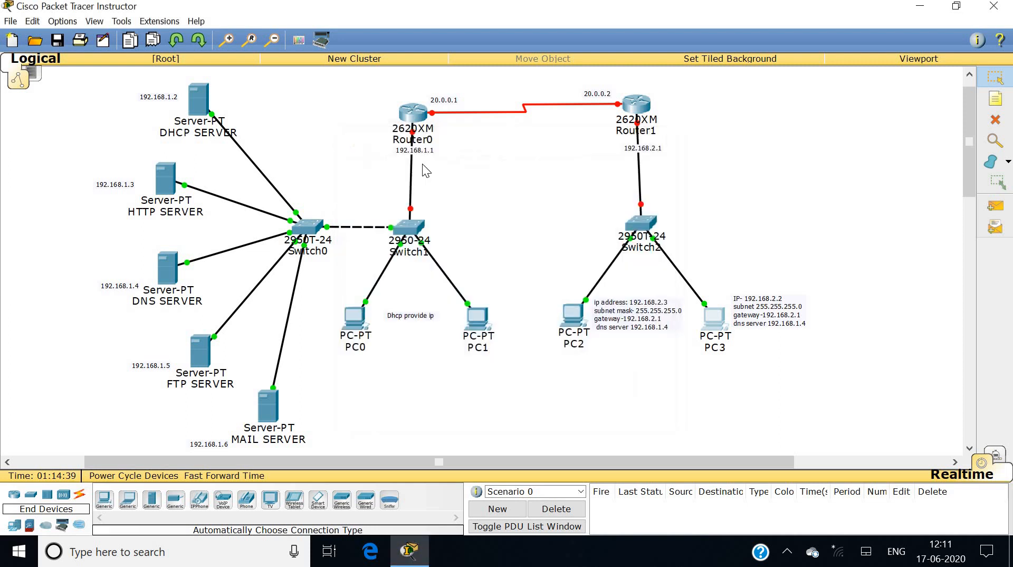
In Router0's CLI, skip the setup dialog and enter global configuration mode.
click(413, 123)
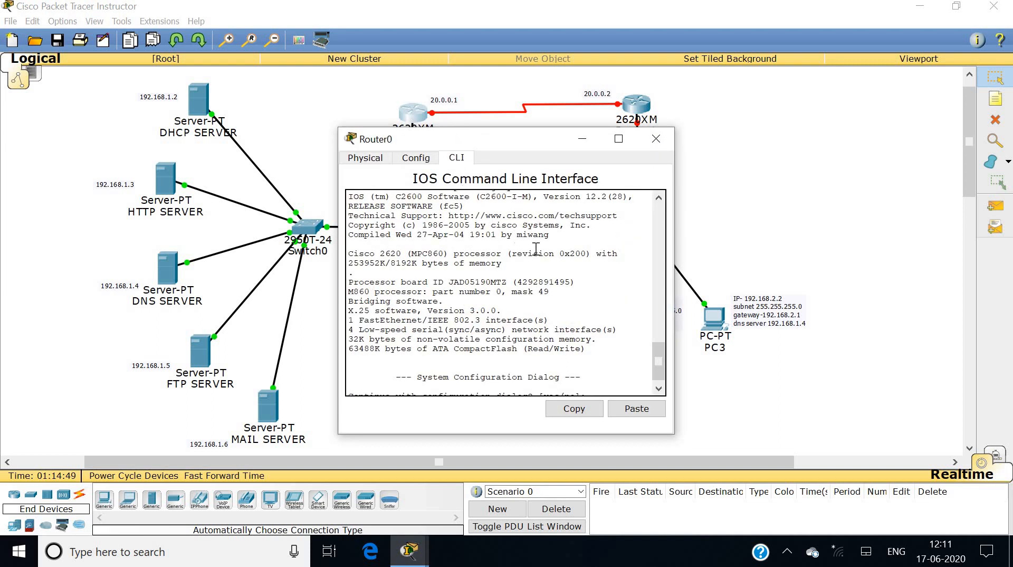
text(n)
key(Return)
key(Return)
key(Return)
key(Return)
key(Return)
key(Return)
key(Return)
key(Return)
key(Return)
key(Return)
key(Return)
text(en)
key(Return)
Configure Serial1/0 as 20.0.0.1 255.0.0.0 with clock rate 64000 and bring it up.
key(Return)
key(Return)
key(Return)
key(Return)
key(Return)
text(config t)
key(Return)
key(Return)
key(Return)
key(Return)
key(Return)
key(Return)
text(int s1.)
key(BackSpace)
text(/0)
key(Return)
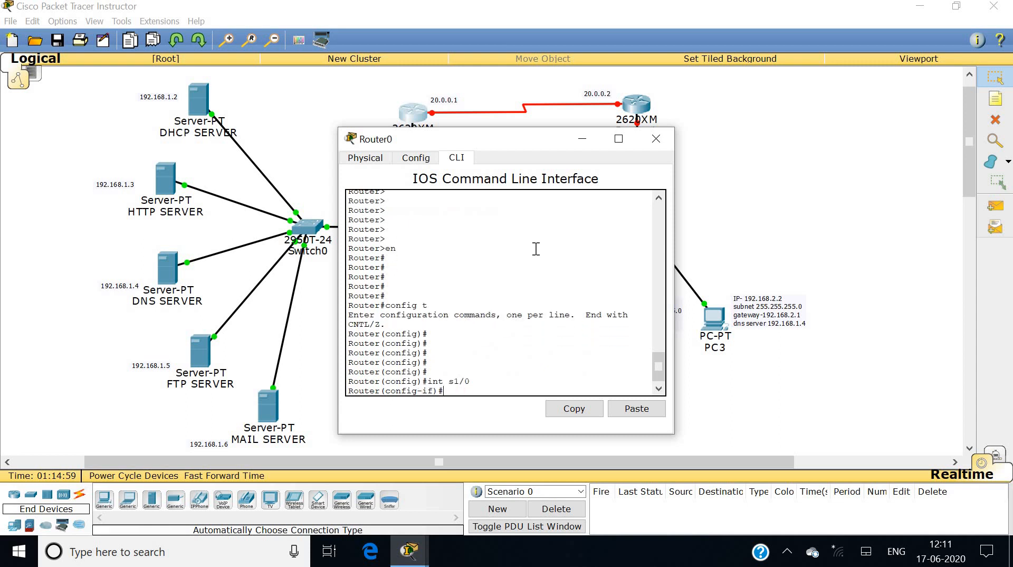
text(ip add 20.0.0.1 255.0.0.0)
key(Return)
text(clock)
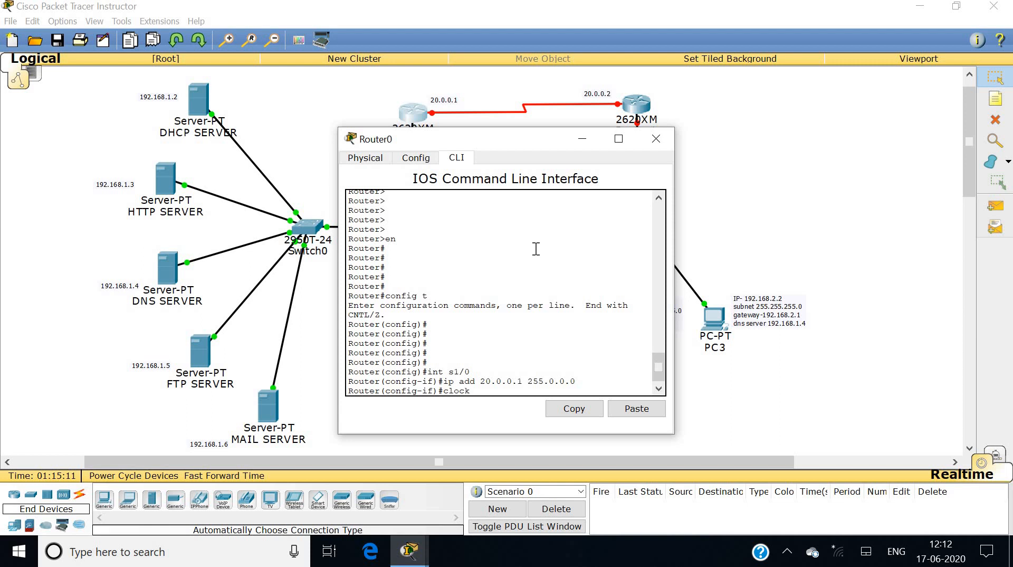
key(Tab)
text(ra)
key(Tab)
text(6400)
key(Return)
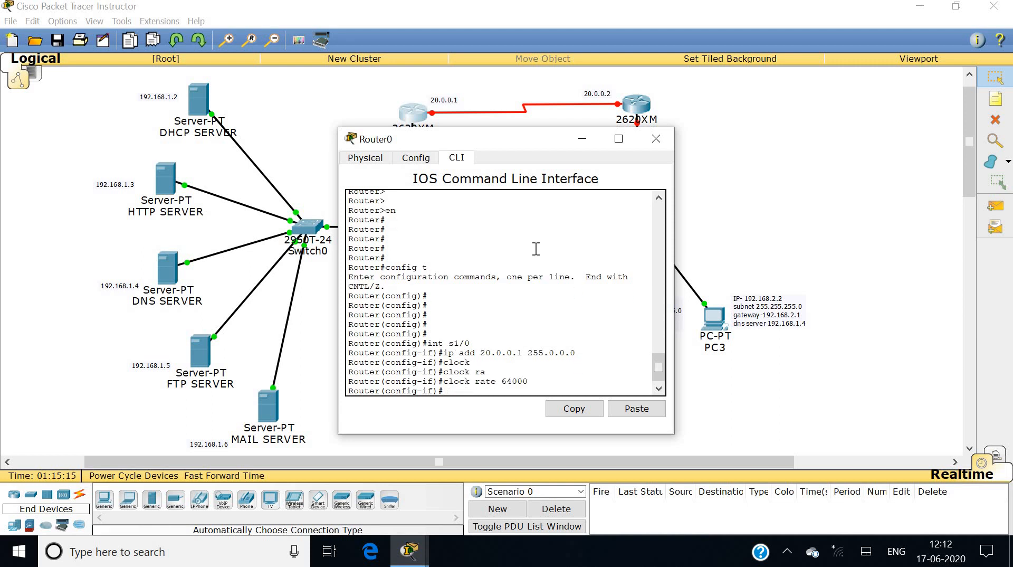
text(no sh)
key(Tab)
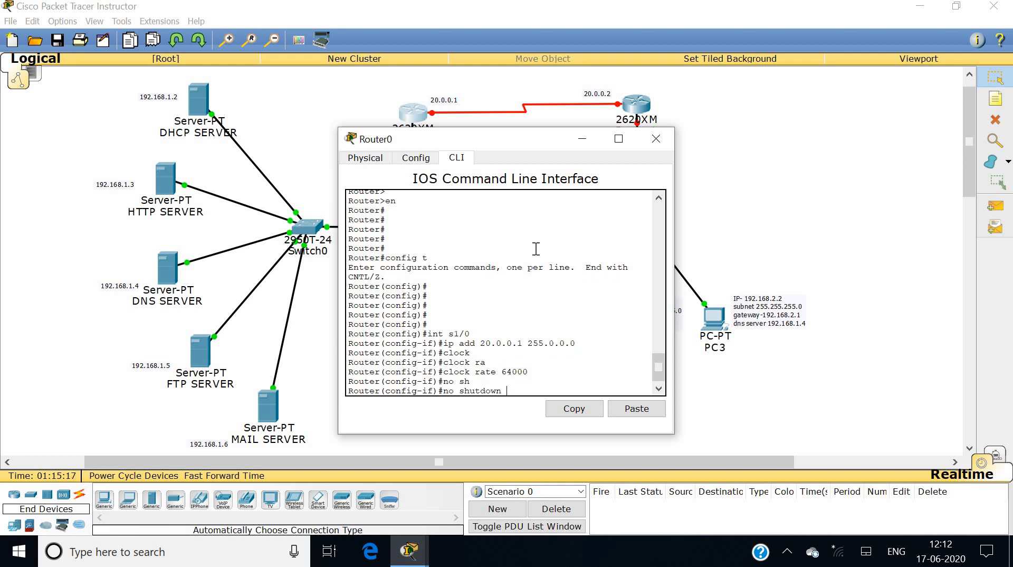
key(Return)
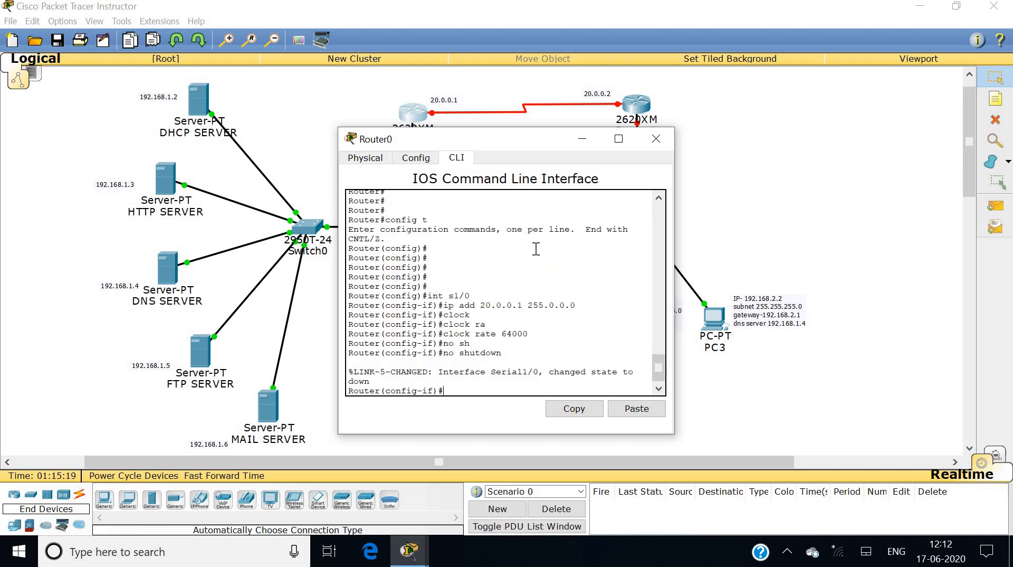
text(exit)
key(Return)
key(Return)
key(Return)
key(Return)
Set FastEthernet0/0 to 192.168.1.1 255.255.255.0 and bring it up.
text(int f0/)
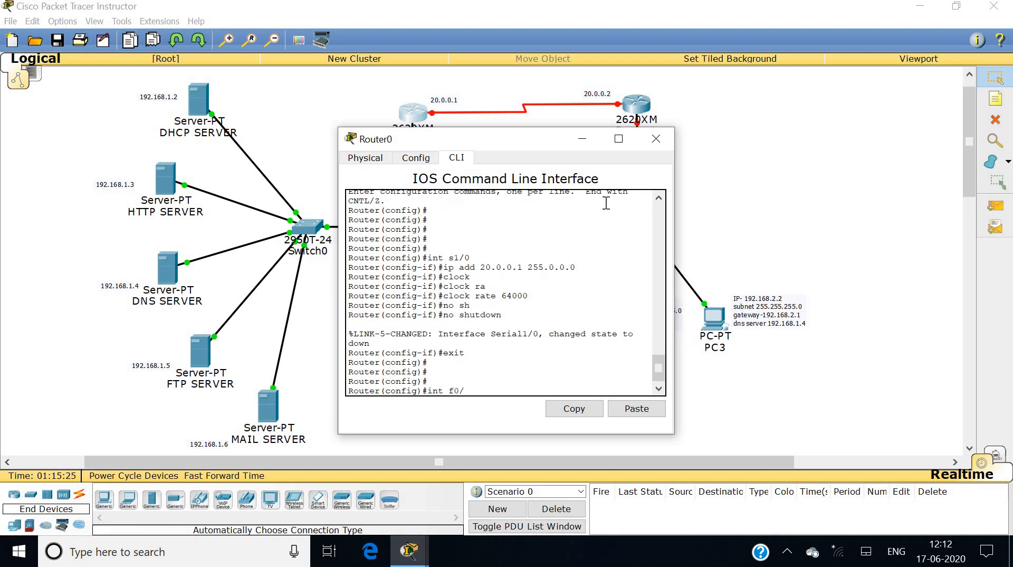
text(0)
key(Return)
text(ip a)
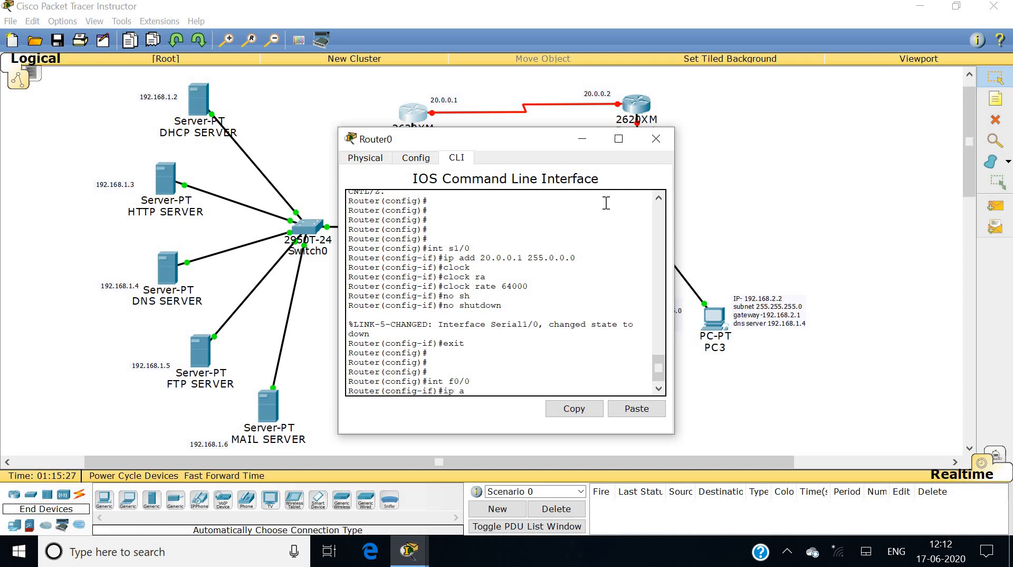
text(dd 192.168.1.1 255.255.255.0)
key(Return)
text(no sh)
key(Tab)
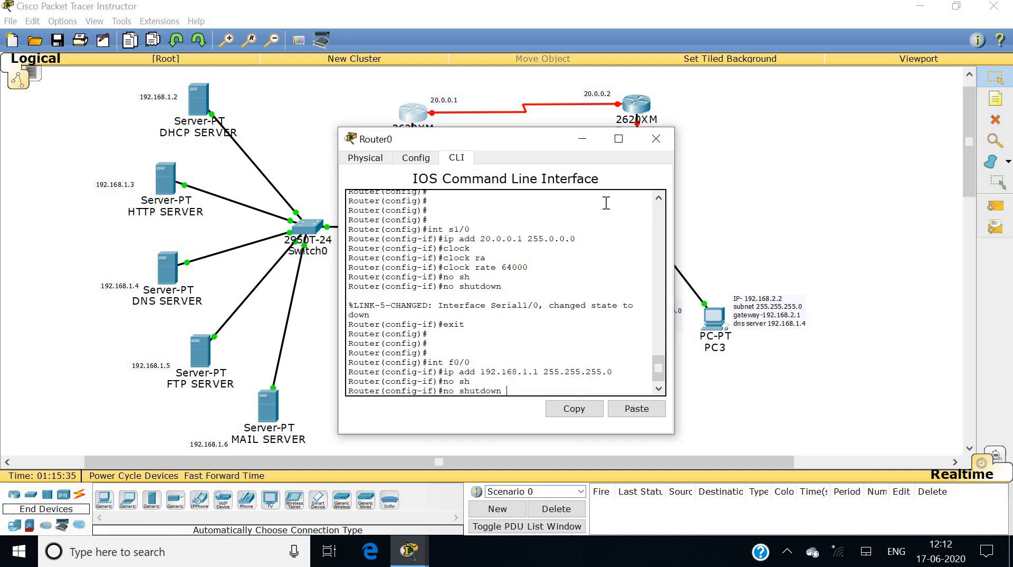
key(Return)
key(Return)
key(Return)
key(Return)
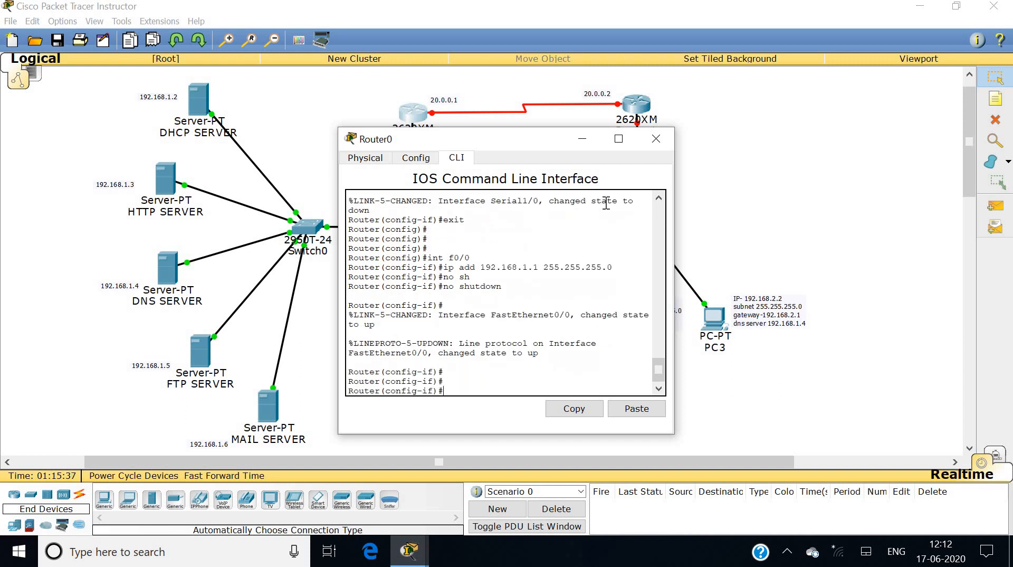
click(655, 138)
In Router1's CLI, skip the setup dialog and enter global configuration mode.
click(637, 114)
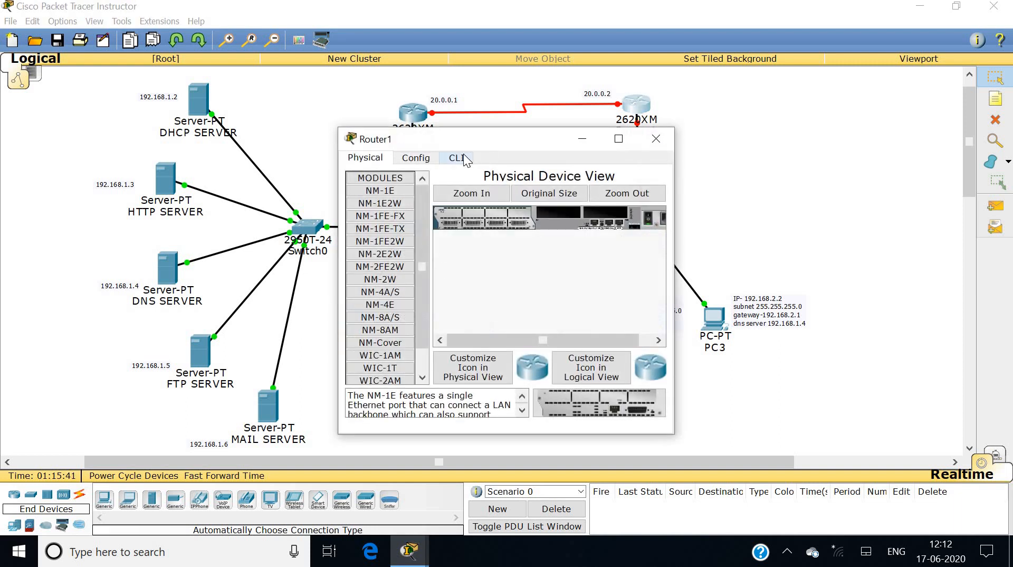
click(457, 158)
text(n)
key(Return)
key(Return)
key(Return)
key(Return)
key(Return)
key(Return)
key(Return)
key(Return)
key(Return)
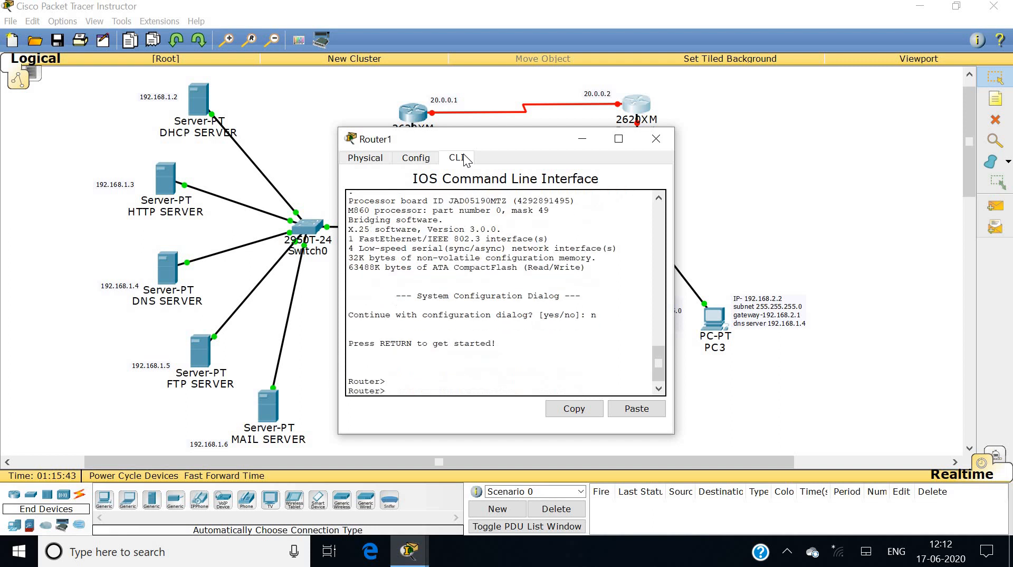
text(en)
key(Return)
key(Return)
key(Return)
key(Return)
key(Return)
key(Return)
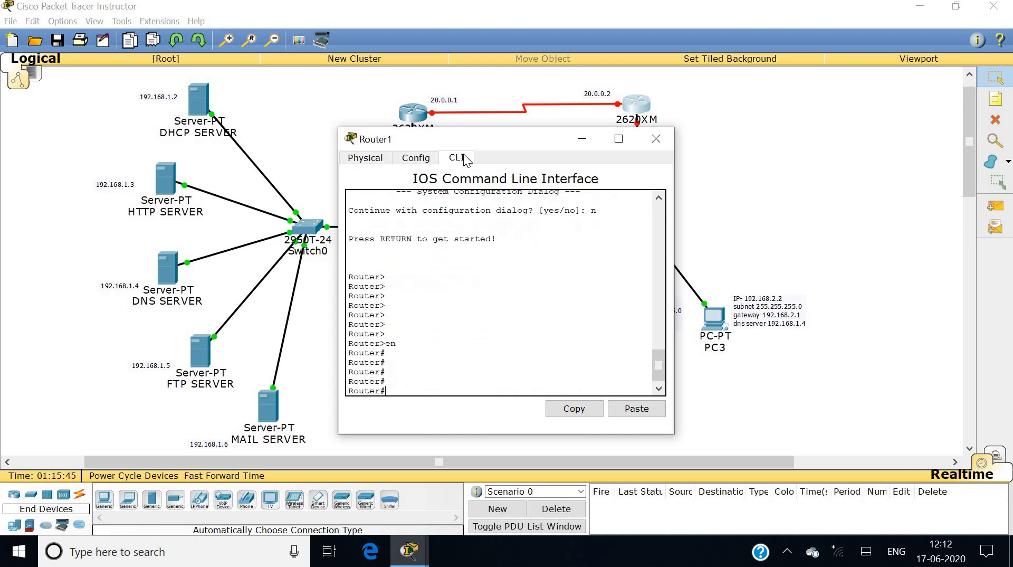
text(config t)
key(Return)
key(Return)
key(Return)
key(Return)
key(Return)
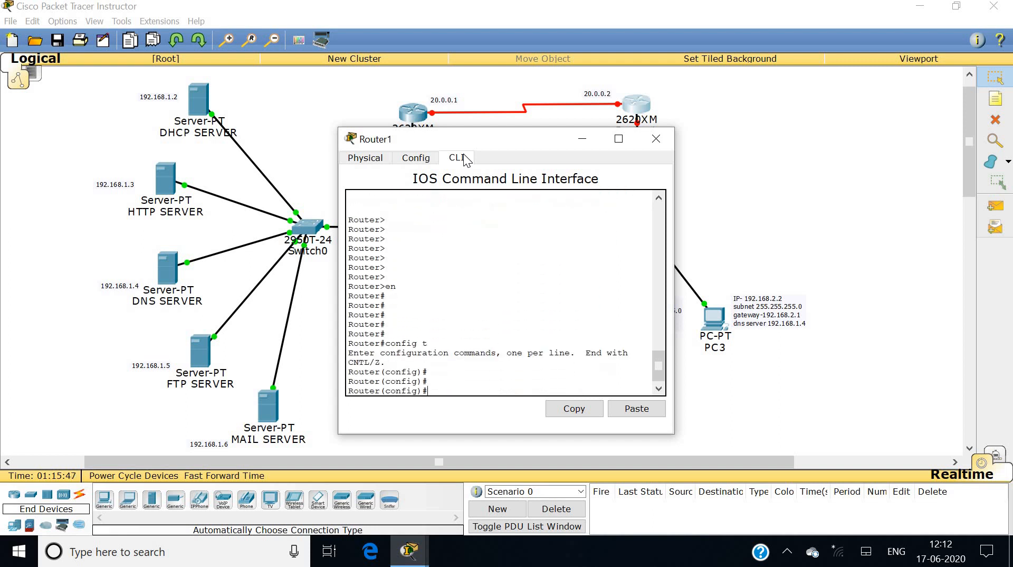
Configure Serial1/0 as 20.0.0.2 255.0.0.0 with clock rate 64000 and bring it up.
text(int s1/0)
key(Return)
text(ip add 20.0.0.2 255.0.0.0)
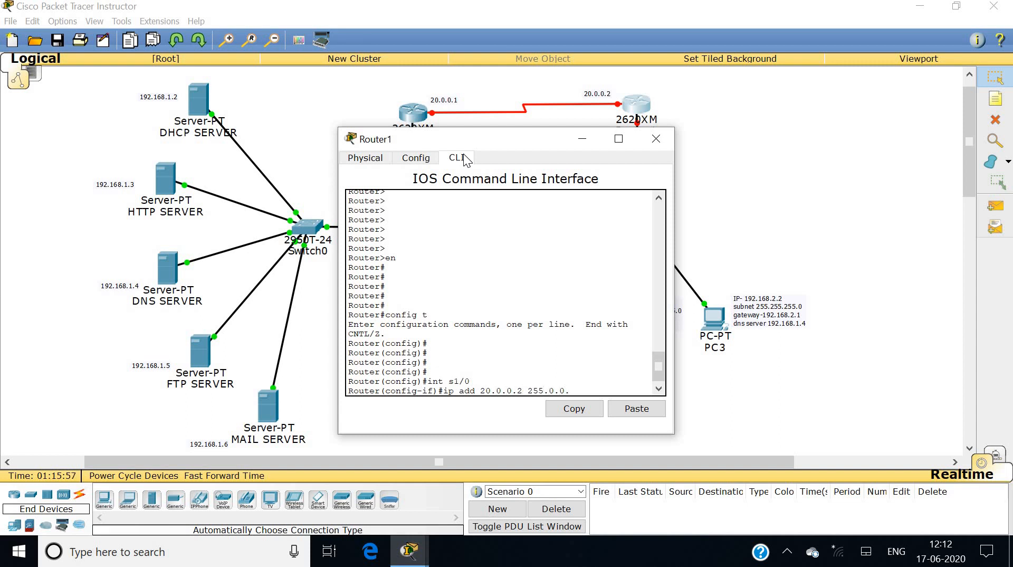
key(Return)
text(clock)
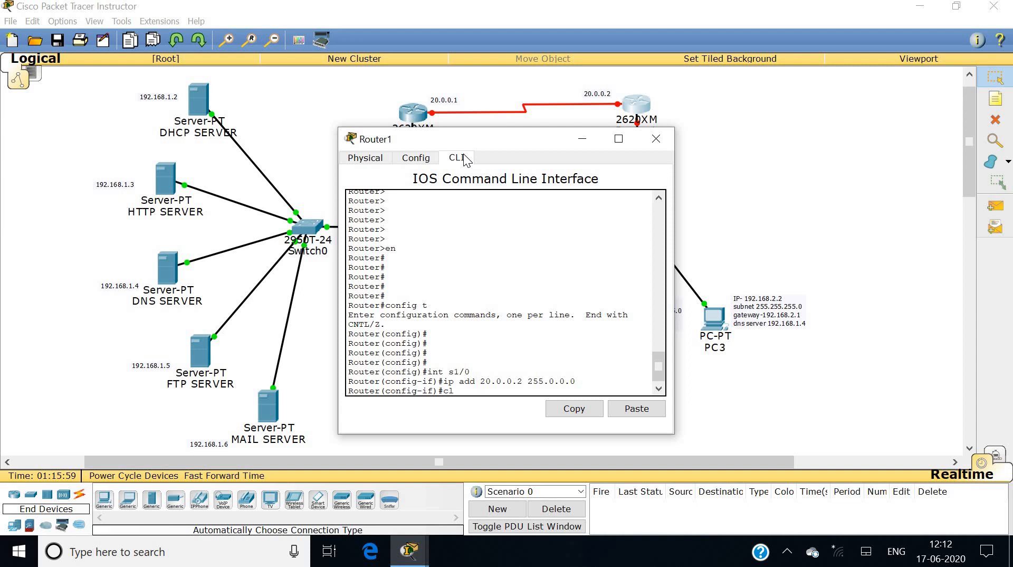
key(Tab)
text(ra)
key(Tab)
text(64000)
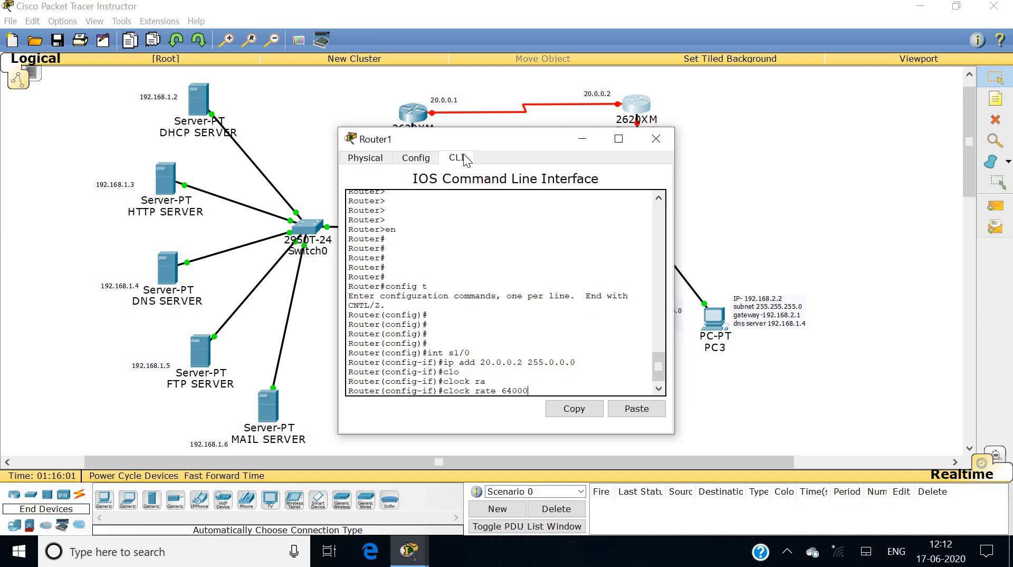
key(Return)
text(no shutdown)
key(Tab)
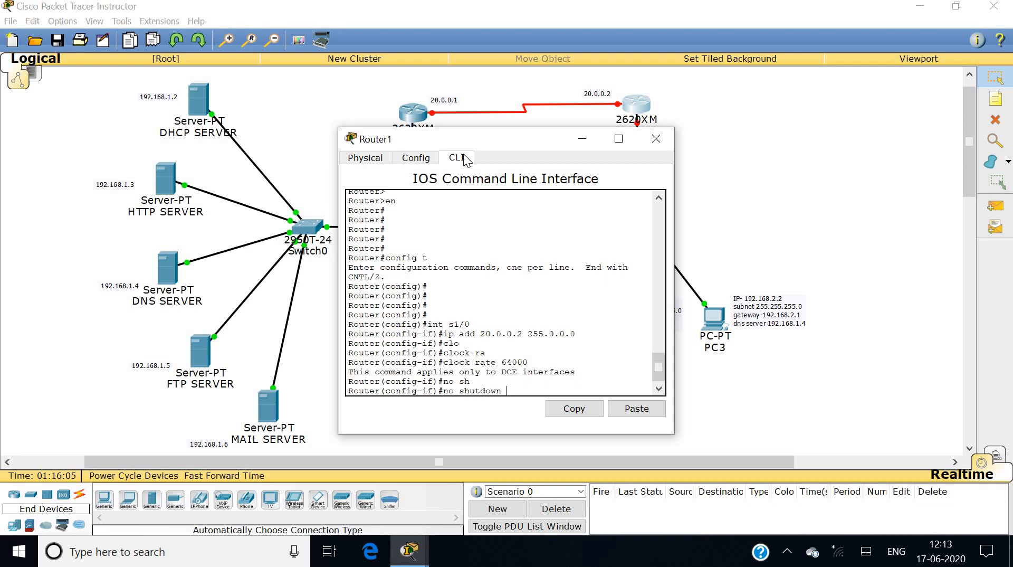
key(Return)
key(Return)
key(Return)
text(exit)
key(Return)
key(Return)
key(Return)
key(Return)
key(Return)
key(Return)
Set FastEthernet0/0 to 192.168.2.1 255.255.255.0 and bring it up.
text(int f0/)
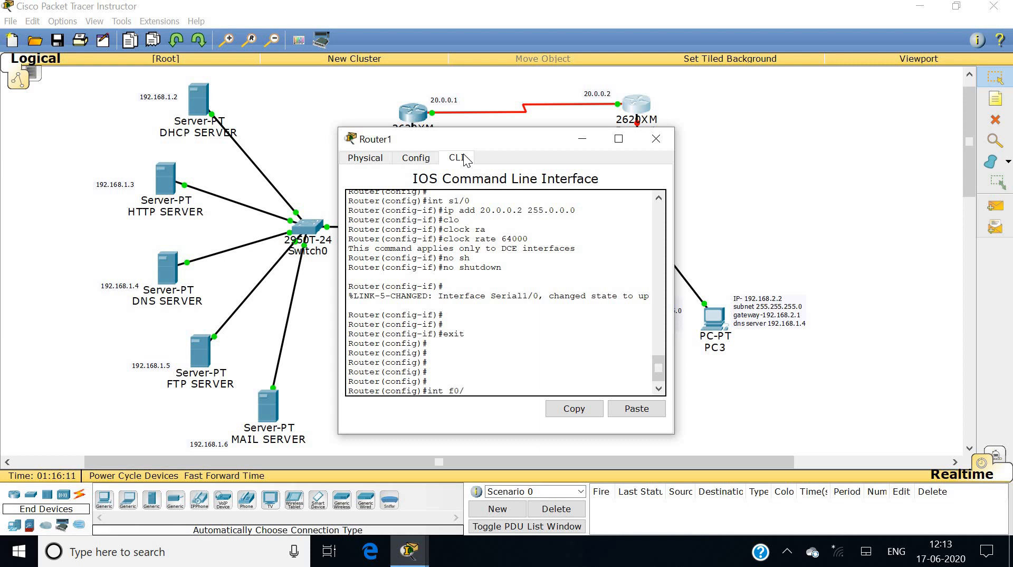
text(0)
key(Return)
text(ip add 1)
text(92.168)
text(.2.1 2)
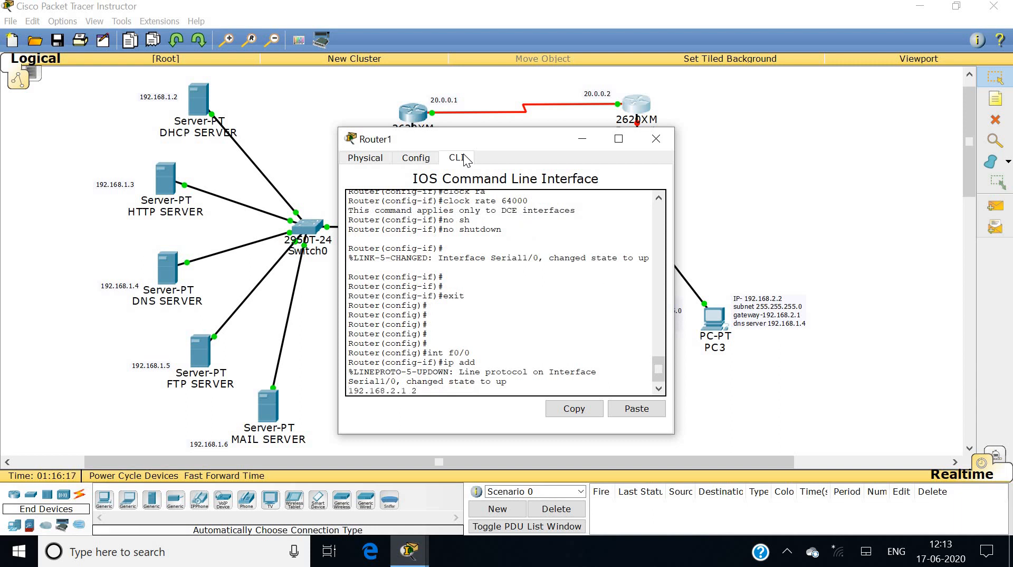
text(55.)
text(255)
text(.244)
key(BackSpace)
key(BackSpace)
text(55.0)
key(Return)
text(no sh)
key(Tab)
key(Return)
key(Return)
key(Return)
key(Return)
key(Return)
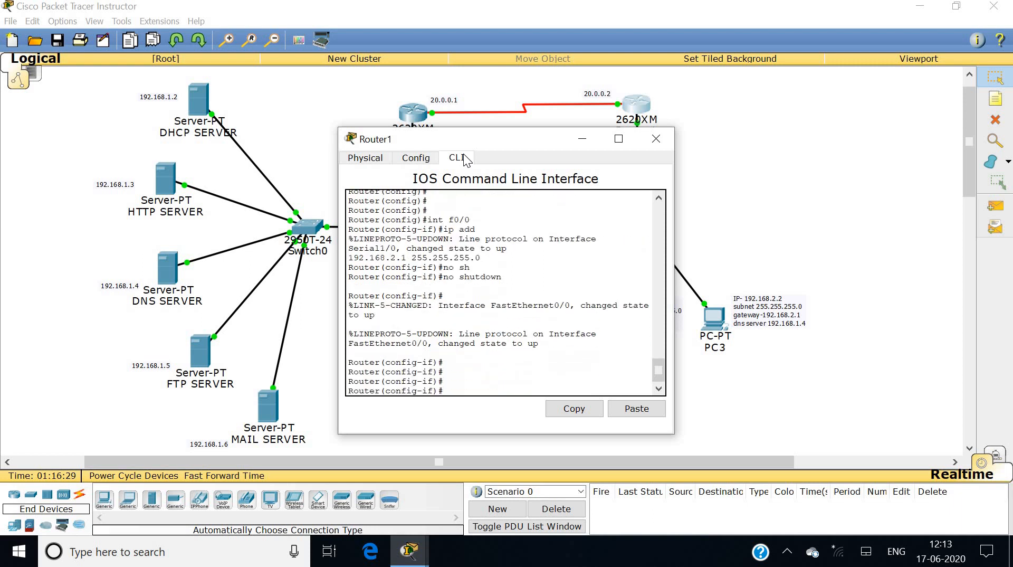
text(exit)
key(Return)
key(Return)
key(Return)
key(Return)
key(Return)
key(Return)
key(Return)
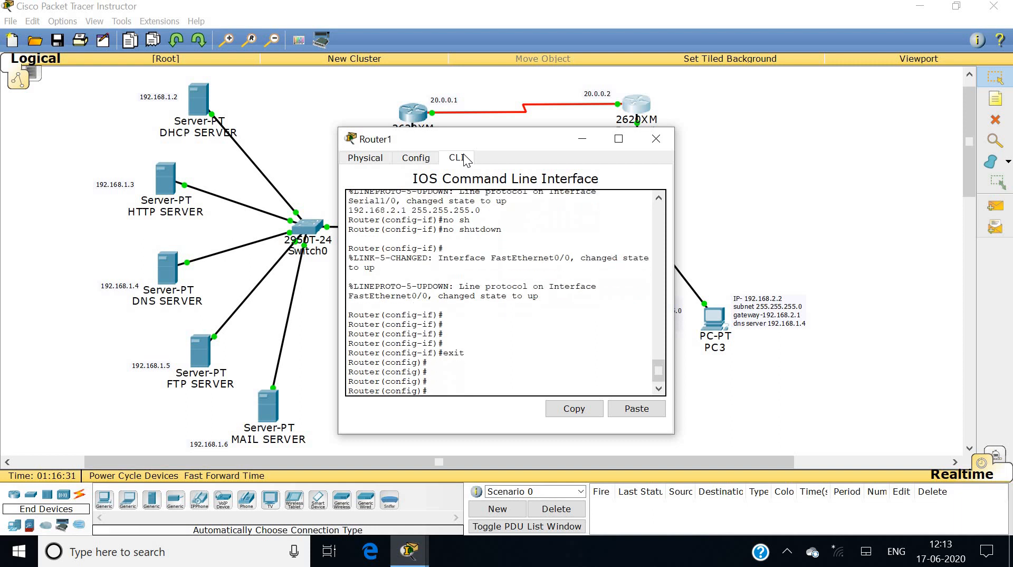
Start RIP on Router1 and advertise network 192.168.2.0.
text(router rip)
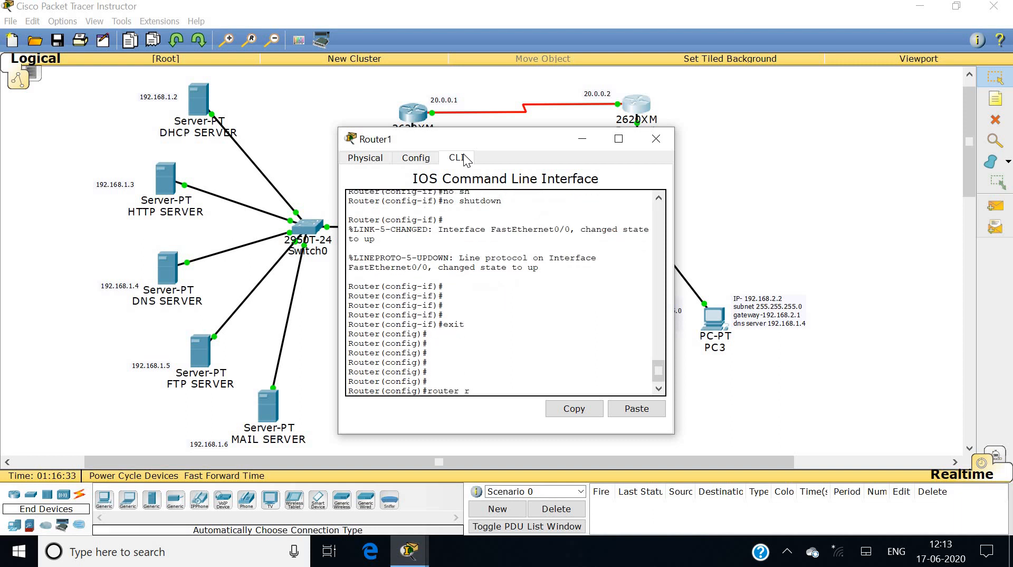
key(Return)
text(net)
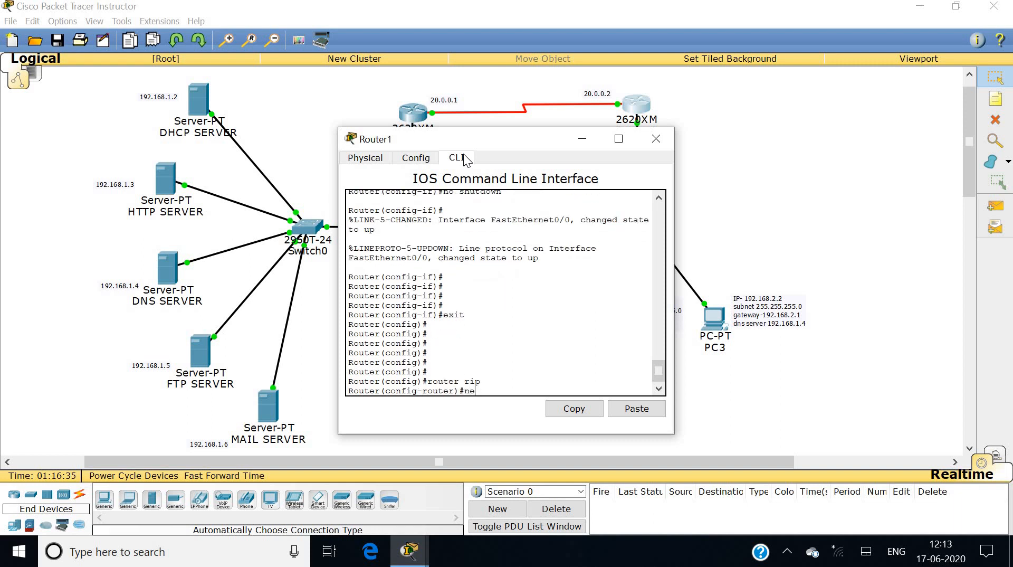
key(Tab)
text(192.168)
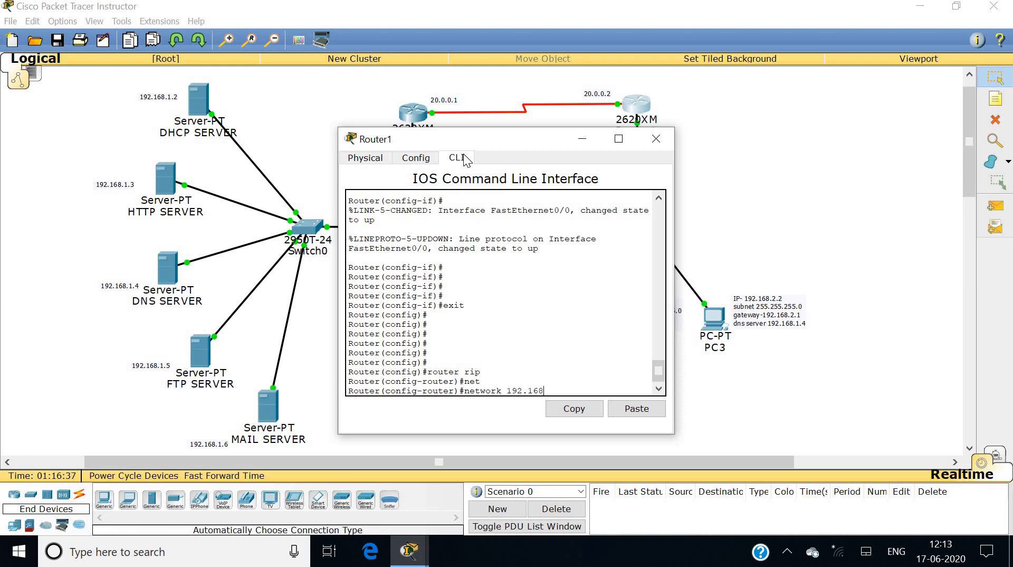
text(.2.0)
key(Return)
Add network 20.0.0.0 to Router1's RIP configuration and exit back to global configuration.
text(net)
key(Tab)
text(192.168)
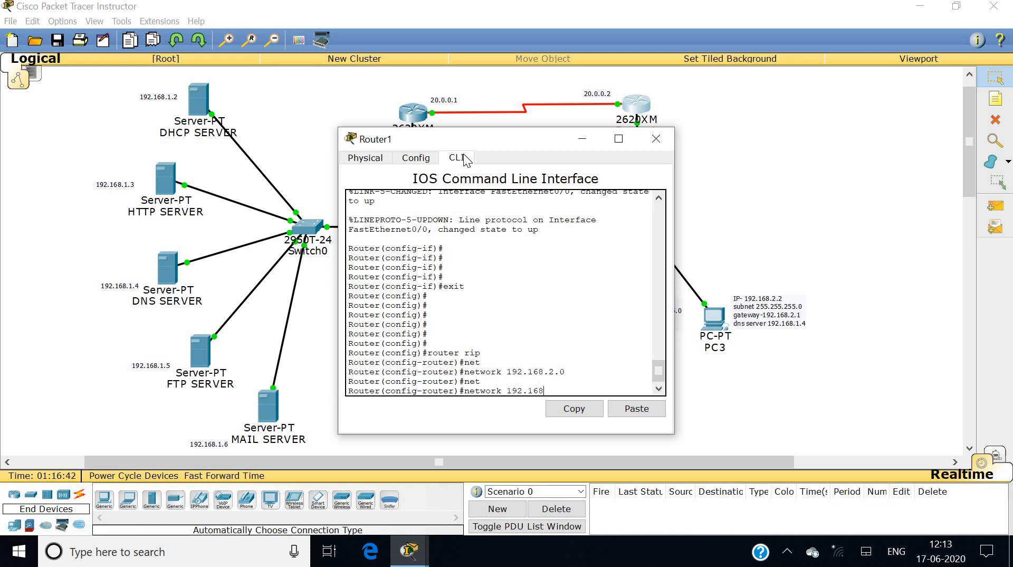
key(BackSpace)
key(BackSpace)
key(BackSpace)
key(BackSpace)
key(BackSpace)
key(BackSpace)
key(BackSpace)
text(20.0.0.0)
key(Return)
text(exit)
key(Return)
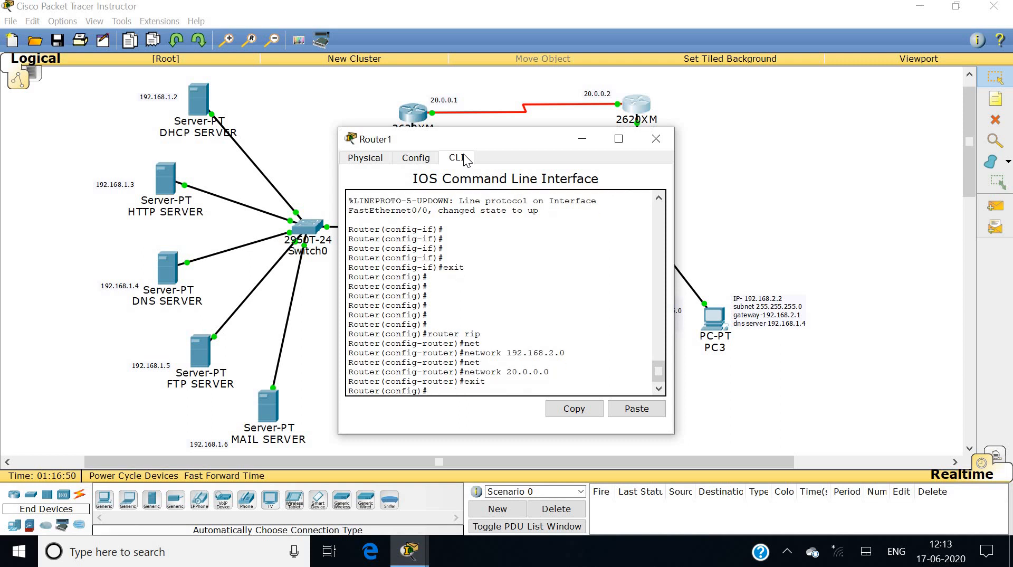
Switch from Router1 to Router0's CLI and leave interface configuration mode.
click(655, 140)
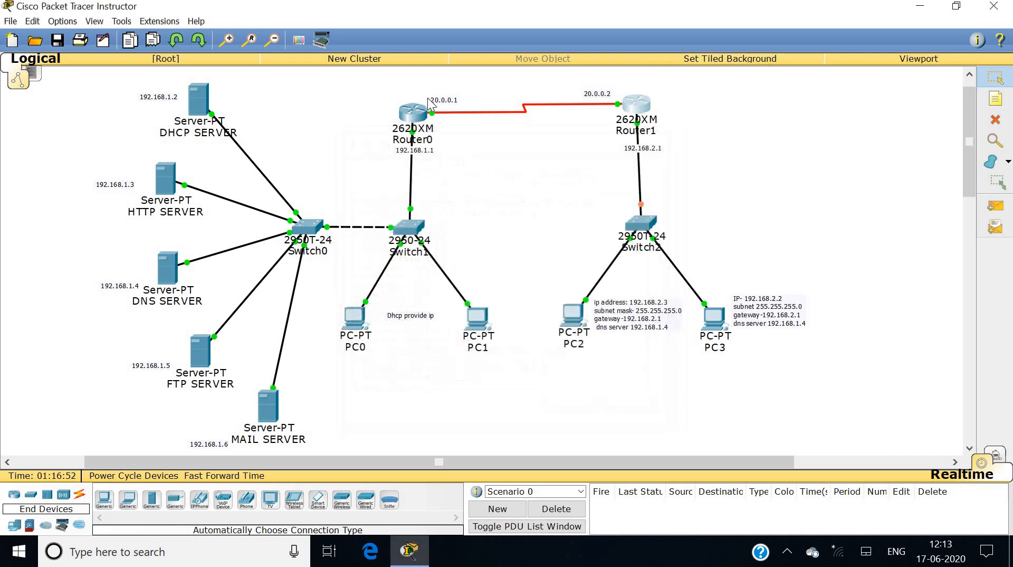
click(413, 112)
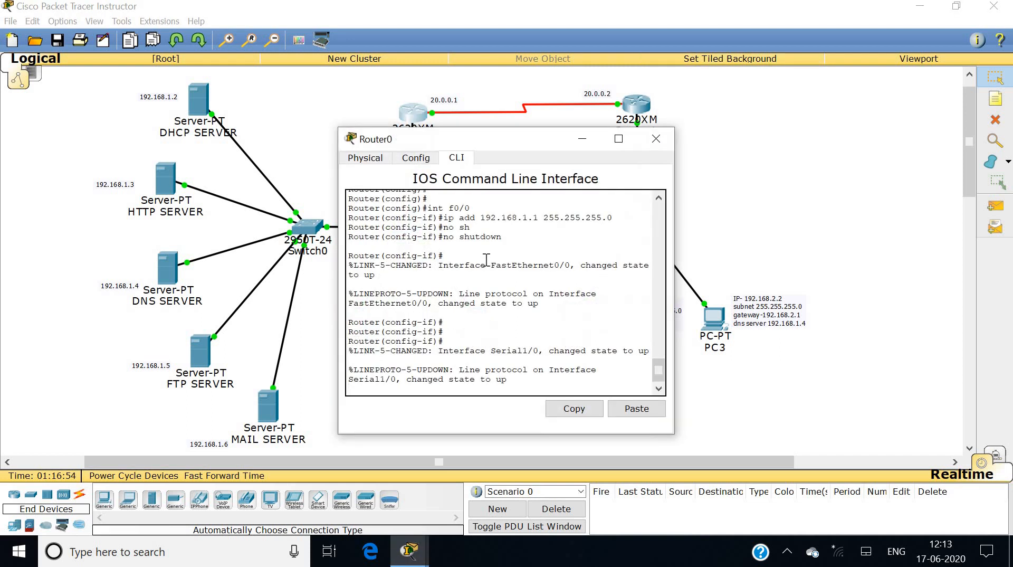
key(Return)
key(Return)
key(Return)
key(Return)
key(Return)
key(Return)
text(exit)
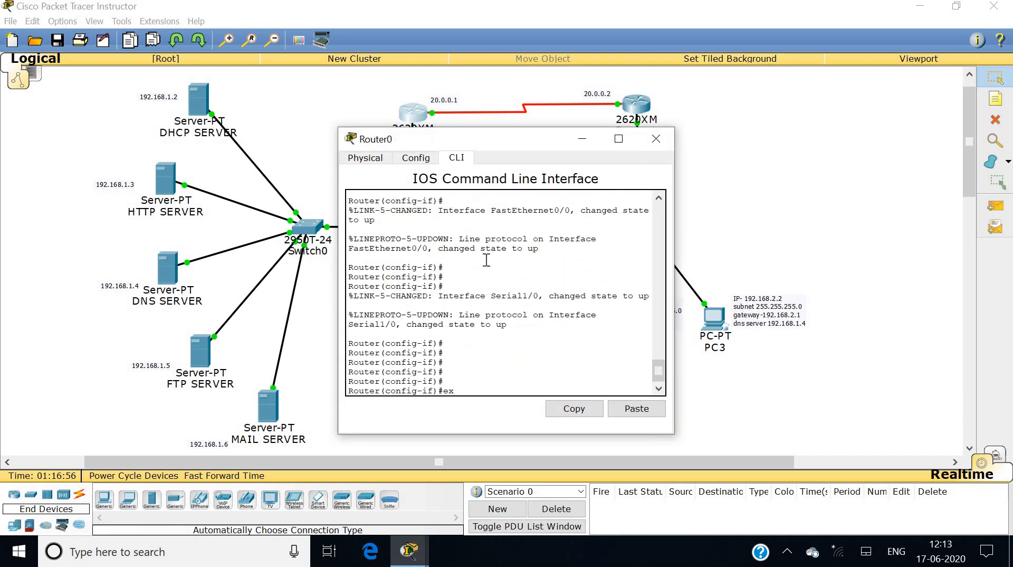
key(Return)
key(Return)
key(Return)
key(Return)
key(Return)
key(Return)
key(Return)
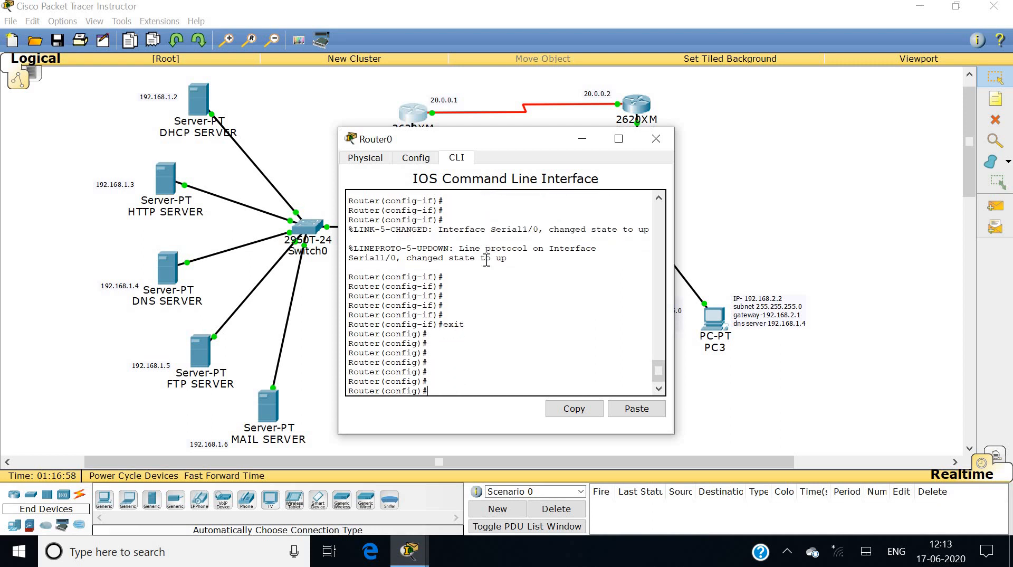
Start RIP on Router0 and advertise network 20.0.0.0.
text(router rip)
key(Return)
text(net)
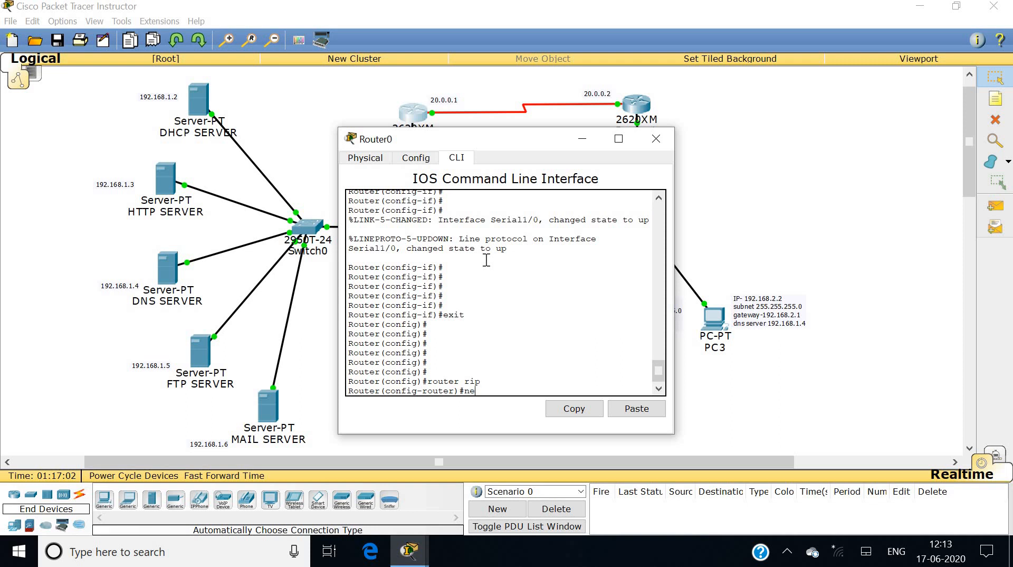
key(Tab)
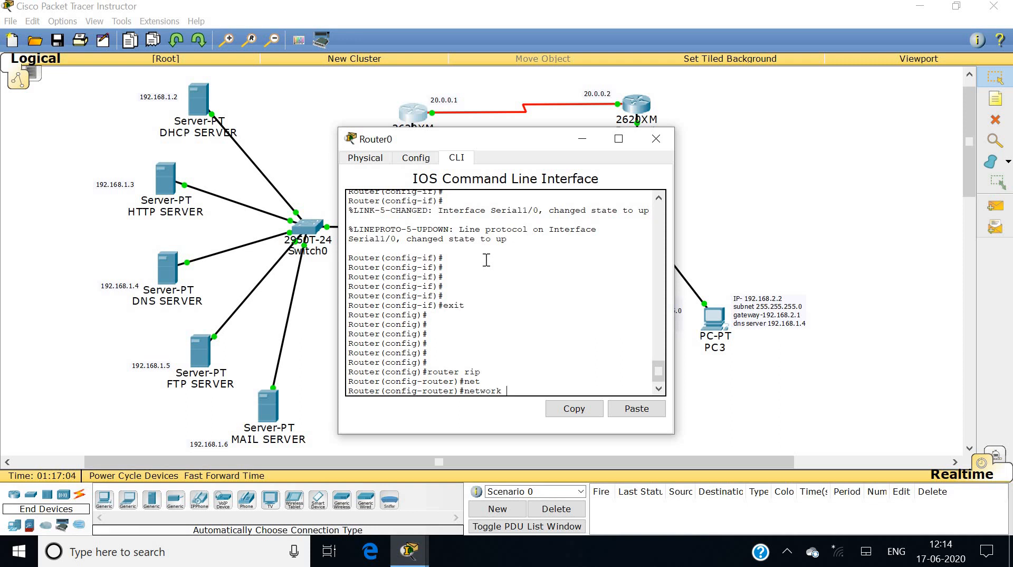
text(20.0.0.0)
key(Return)
Advertise network 192.168.1.0 in Router0's RIP, exit RIP configuration, and close Router0's window.
text(net)
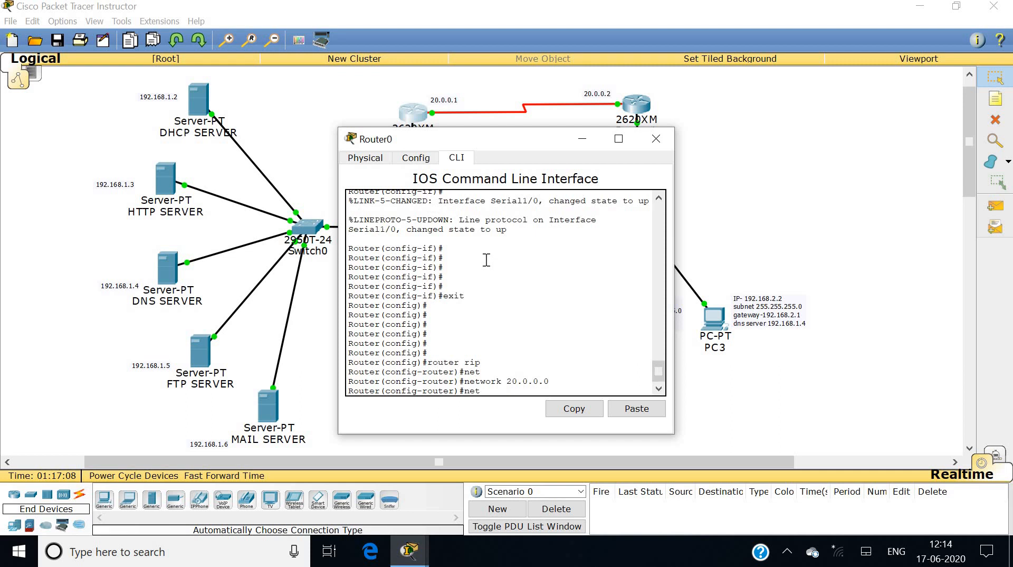
key(Tab)
text(192.168)
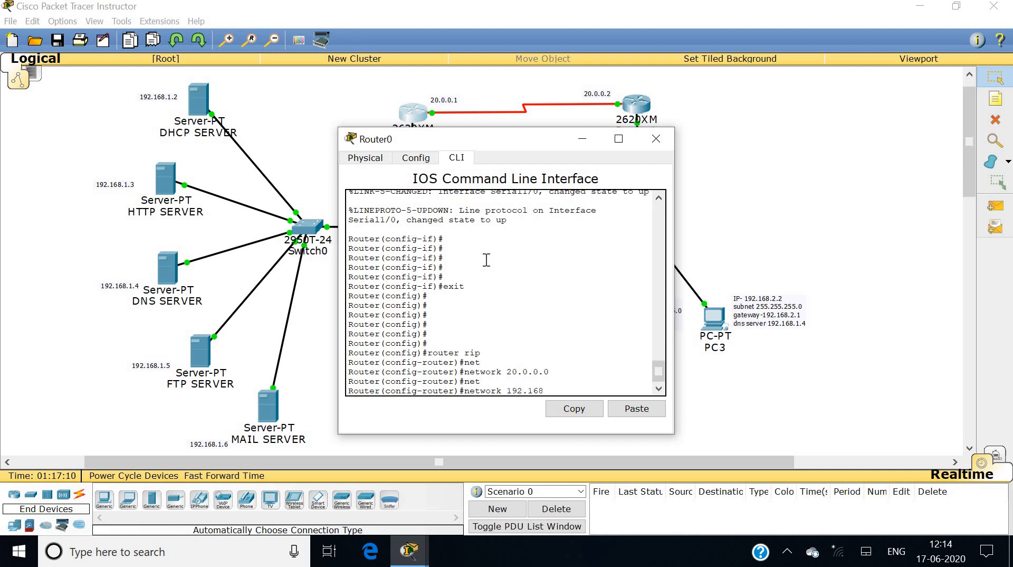
text(.1.0)
key(Return)
text(exi)
text(t)
key(Return)
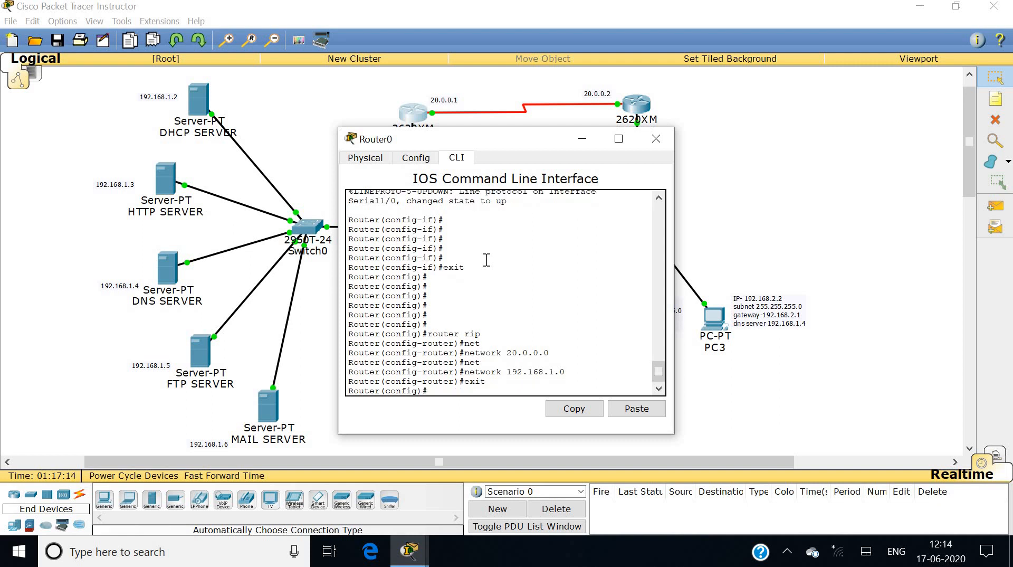
click(657, 140)
From PC3's command prompt, ping the router at 192.168.1.1.
click(712, 320)
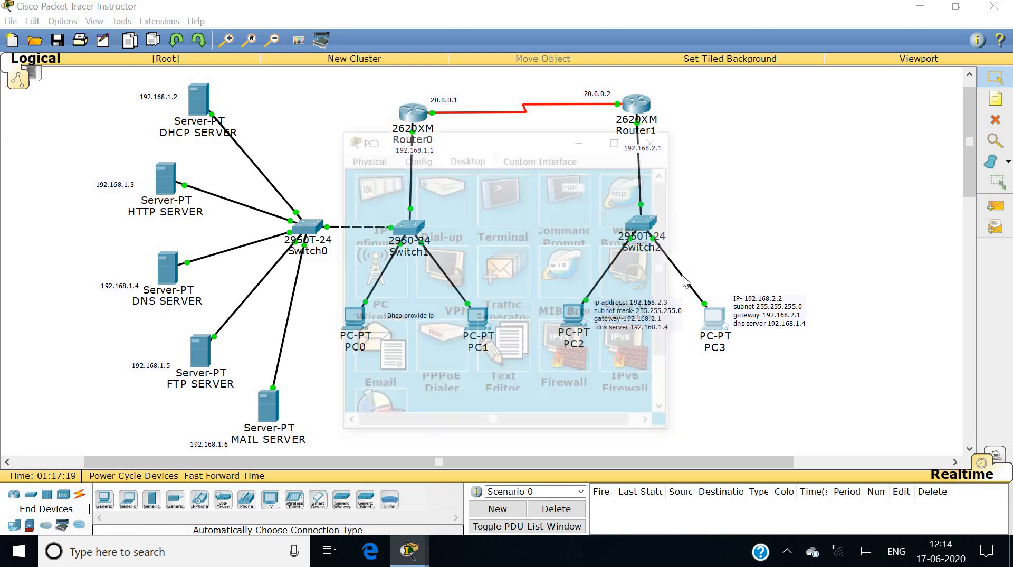
click(575, 197)
text(ping 192.168.1.1)
key(Return)
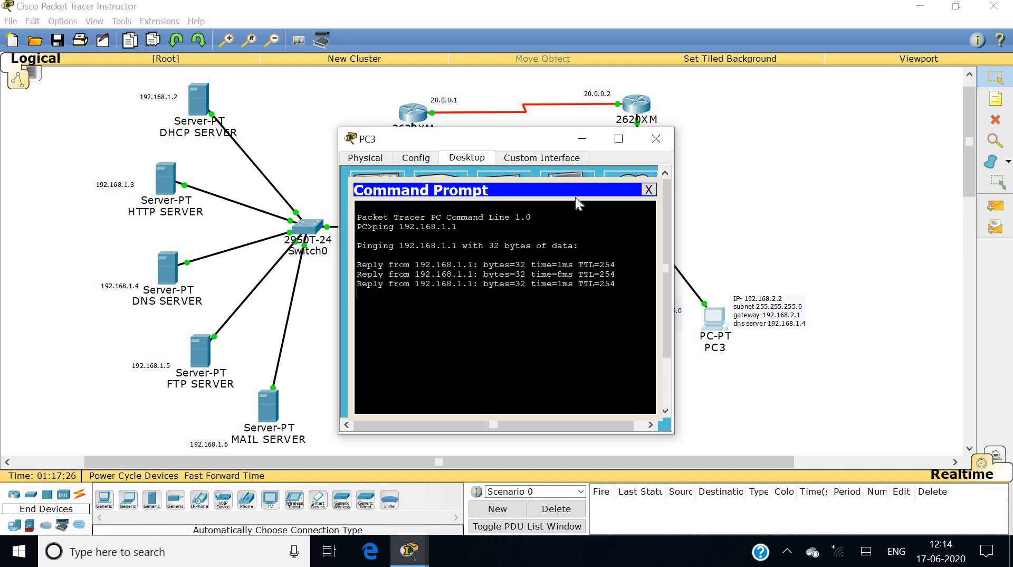
Ping the DHCP server 192.168.1.2 and the HTTP server 192.168.1.3 from PC3.
text(ping 192.168.1)
key(XF86AudioRaiseVolume)
text(.2)
key(Return)
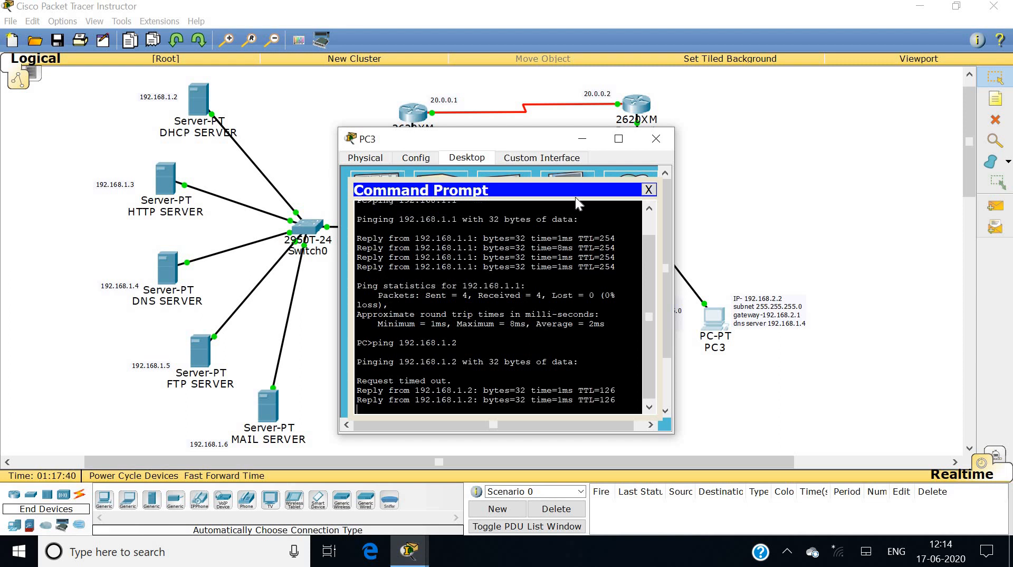
key(Up)
key(BackSpace)
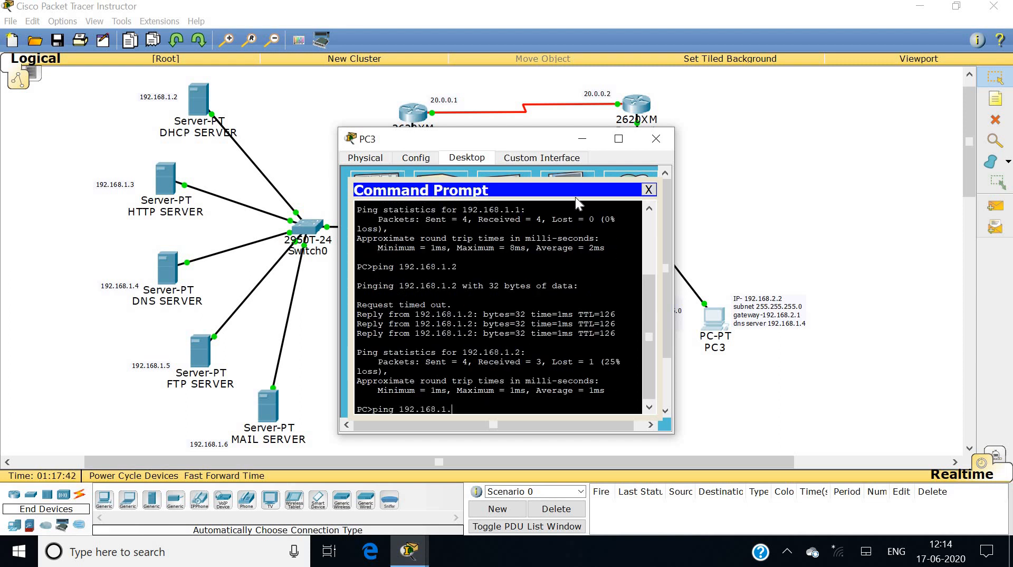
text(3)
key(Return)
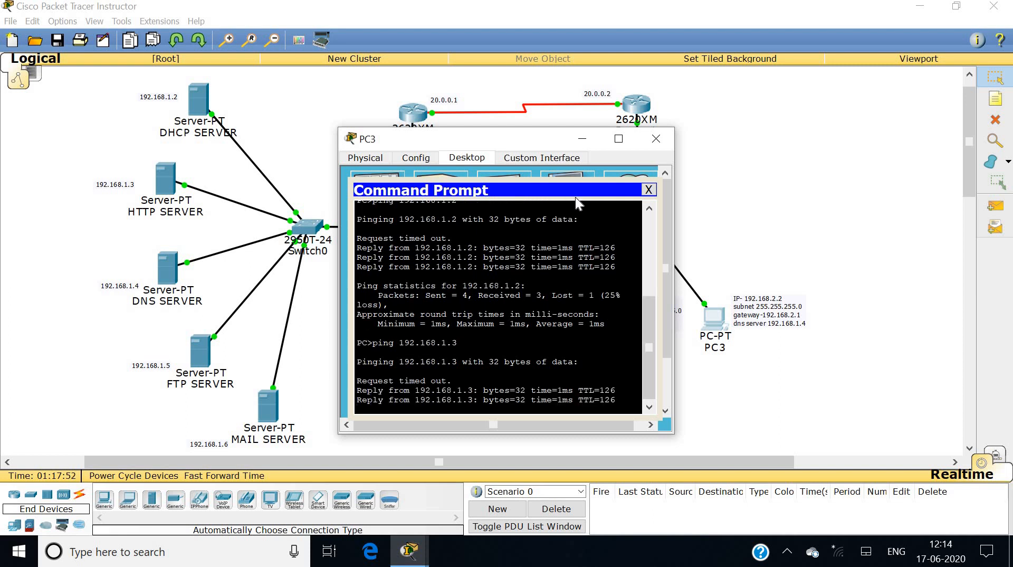
Ping the DNS, FTP and mail servers at 192.168.1.4, 192.168.1.5 and 192.168.1.6.
text(ping 192.168.1.)
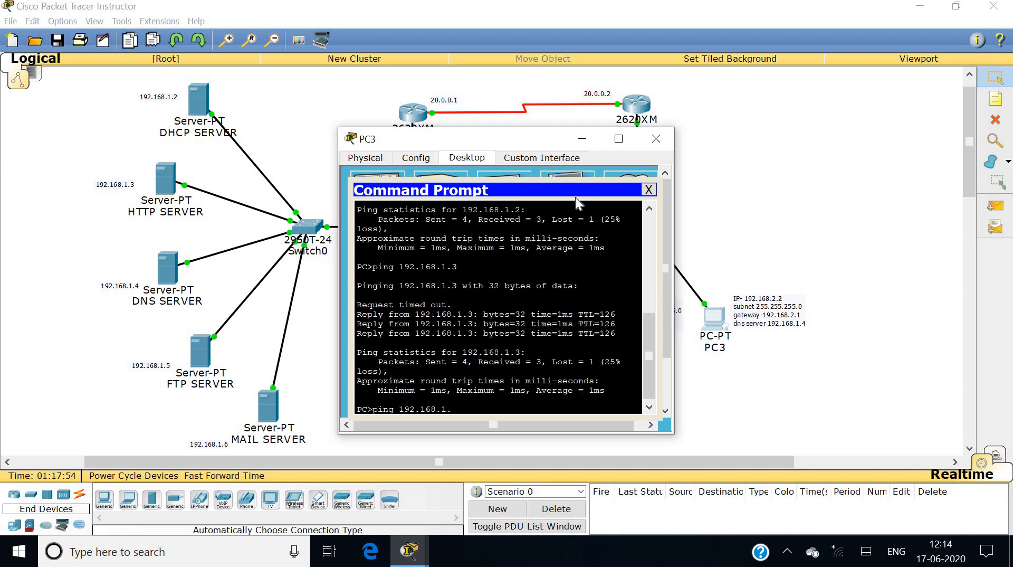
text(4)
key(Return)
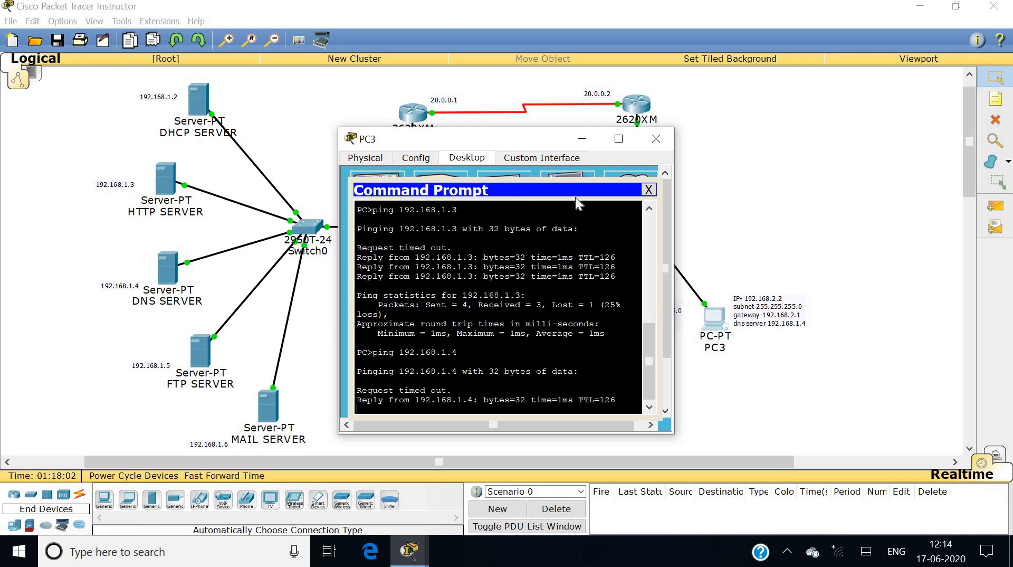
key(Up)
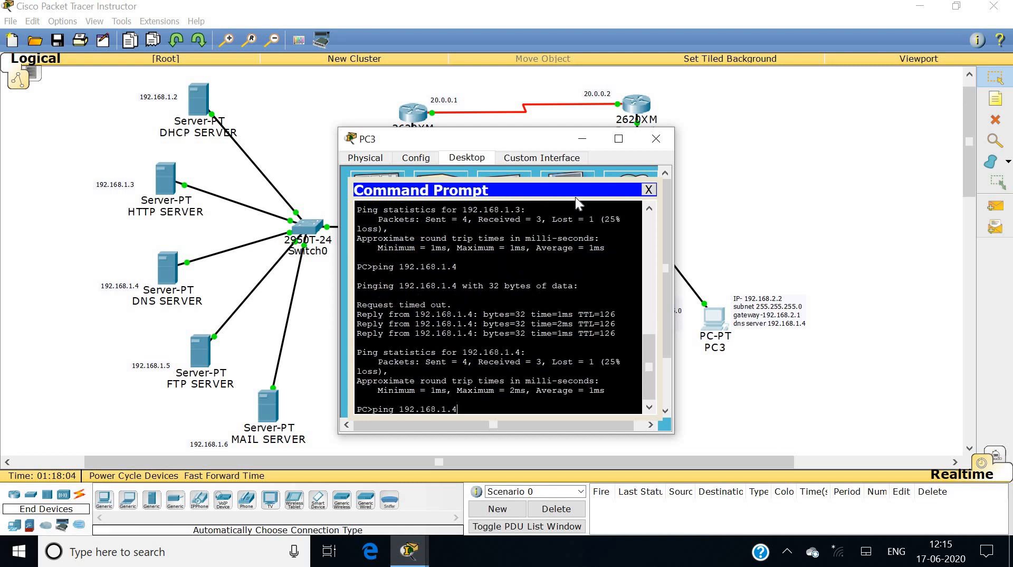
key(BackSpace)
text(5)
key(Return)
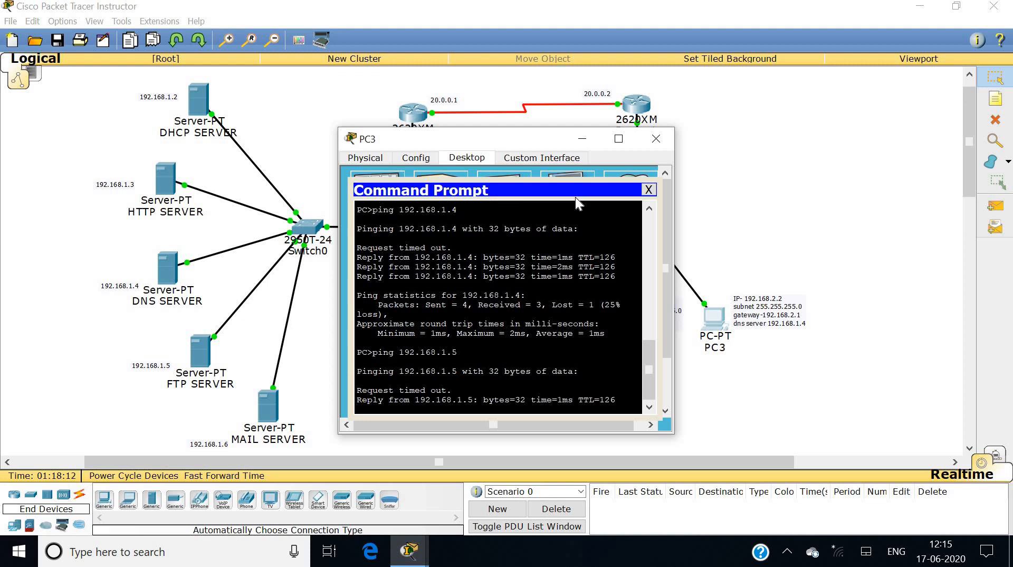
key(Up)
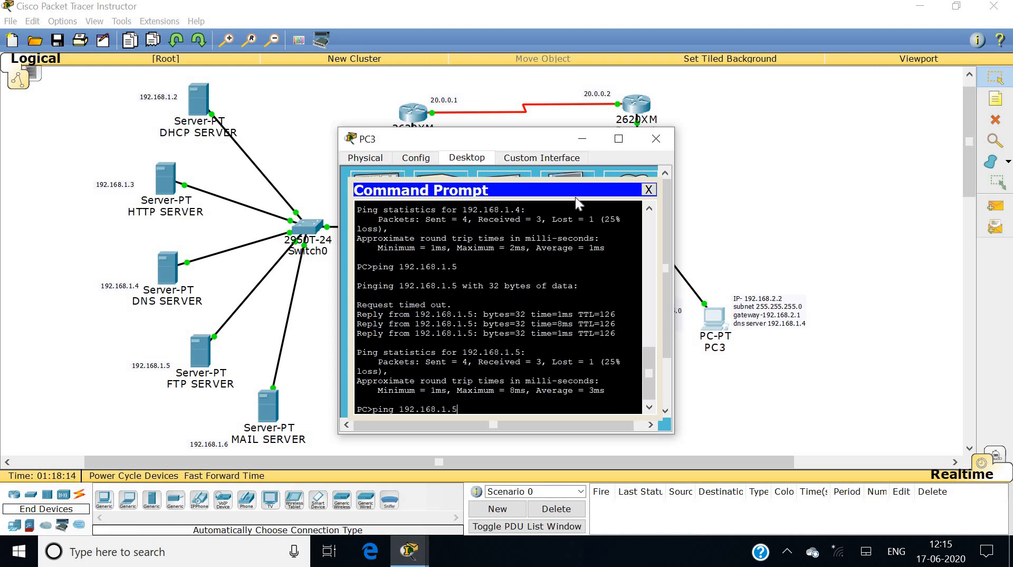
key(Return)
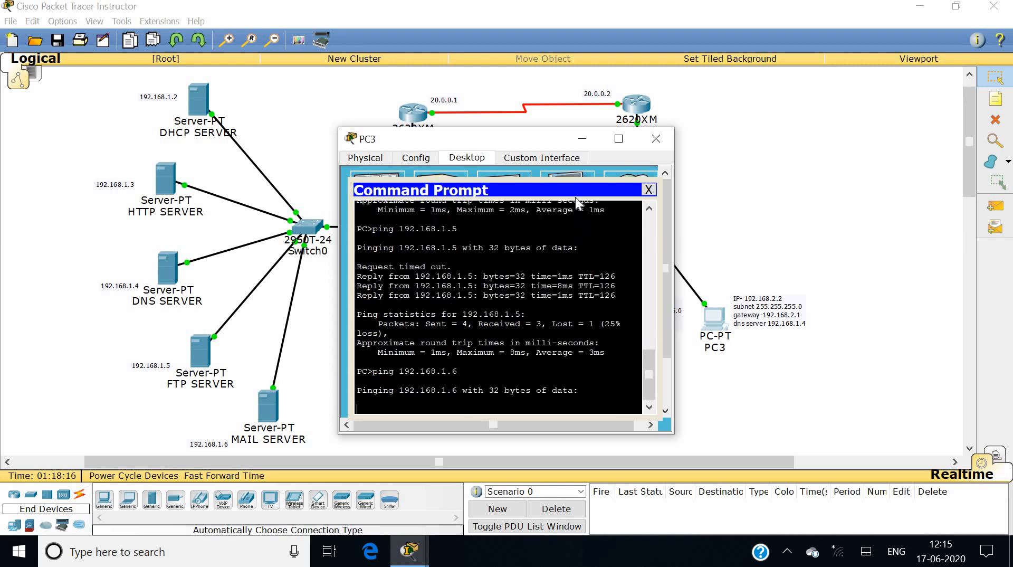
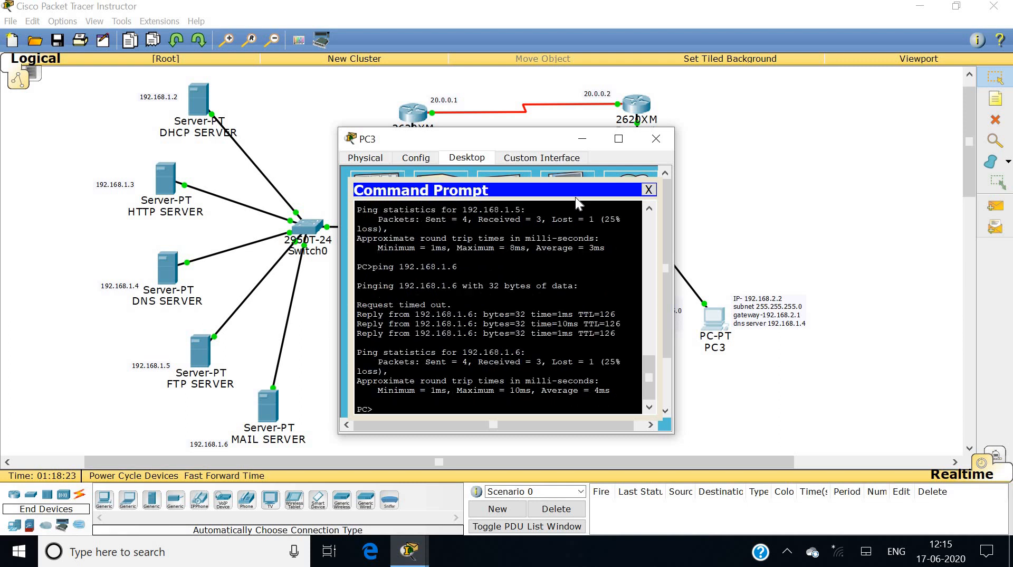
From PC3's command prompt, connect to the FTP server 192.168.1.5 and log in with the account's username and password.
click(649, 188)
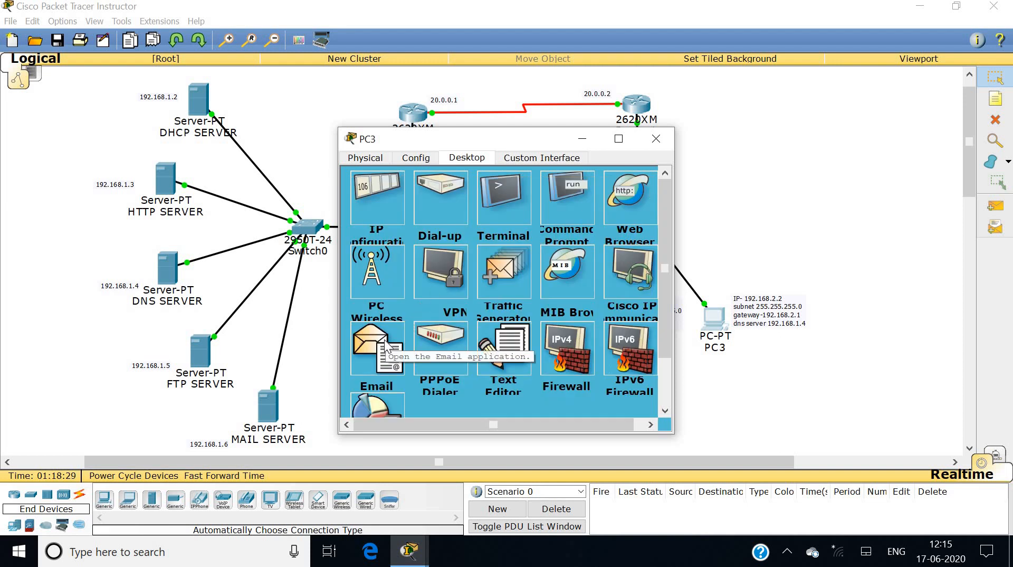
click(553, 208)
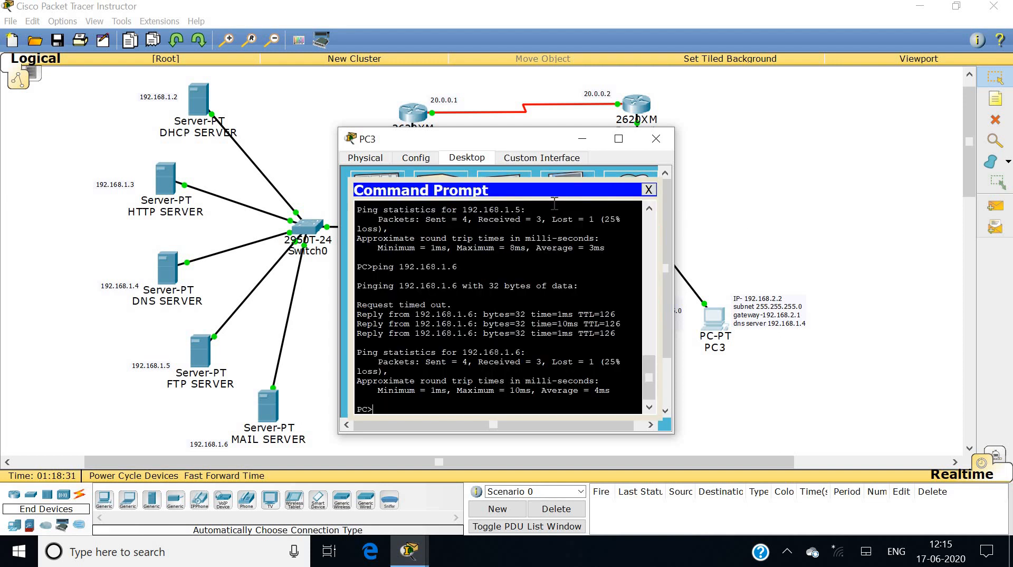
text(ftp 192.168.1.5)
key(Return)
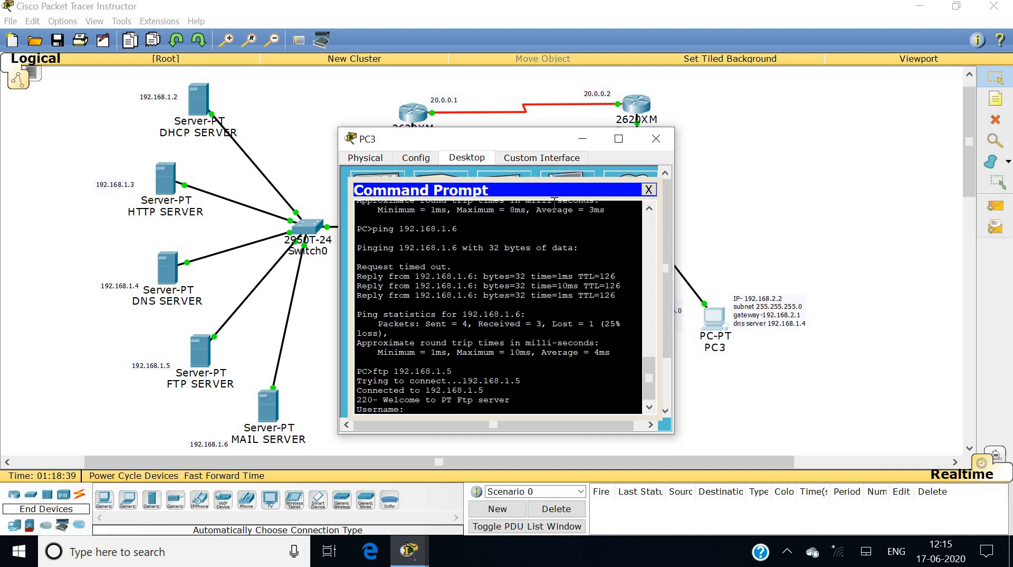
text(a)
key(Return)
text(a)
key(Return)
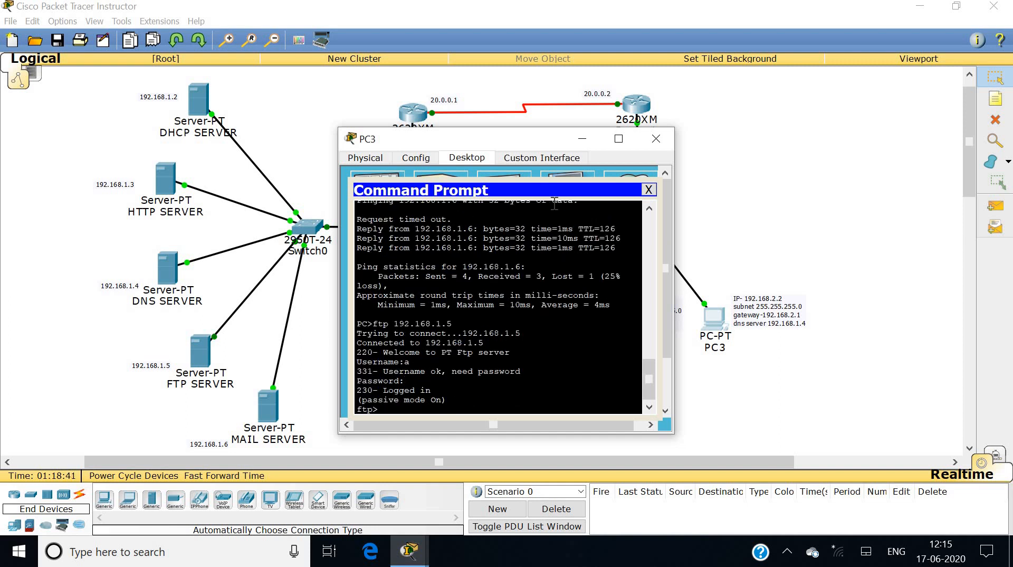
Download a.txt from the FTP server and close the command prompt.
text(get a.txt)
key(Return)
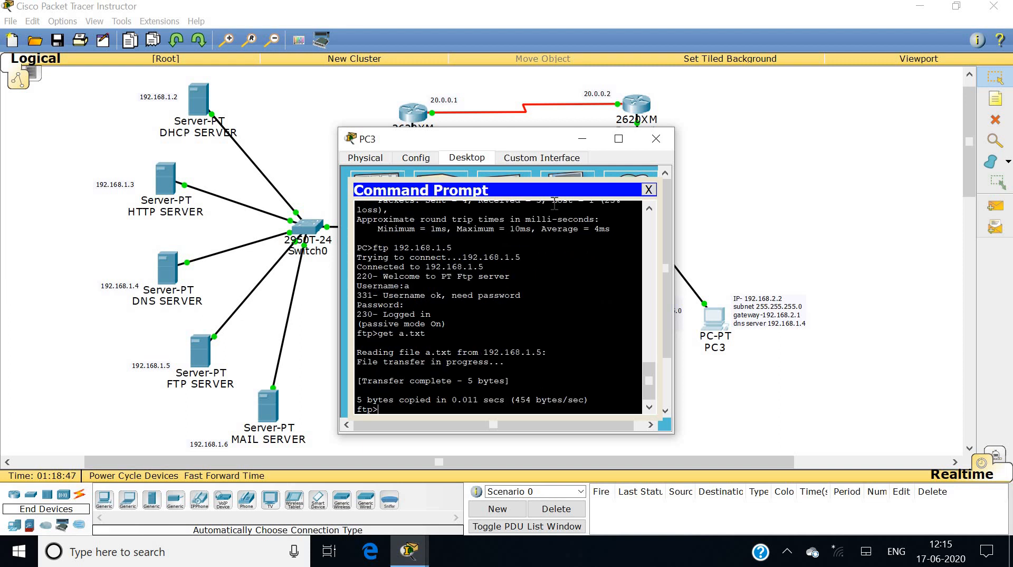
click(648, 189)
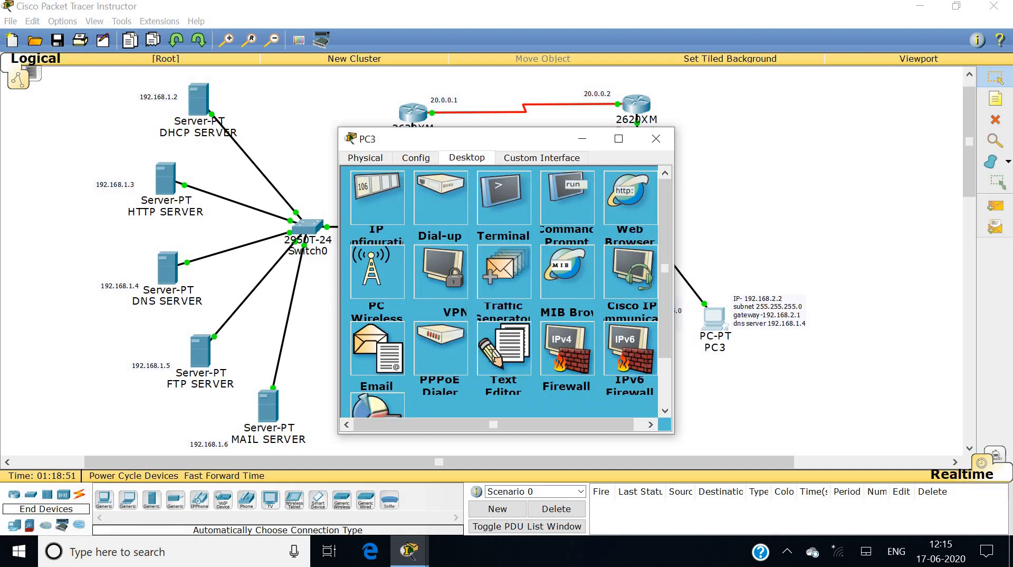
Open a.txt in PC3's Text Editor to confirm it reads 'hello', then close the editor.
click(493, 361)
click(366, 210)
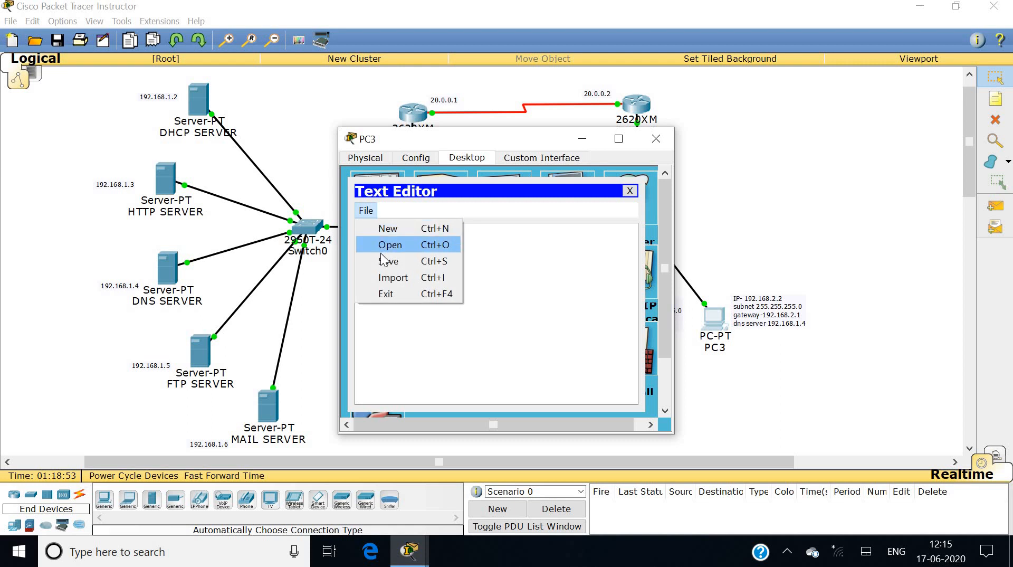
click(385, 245)
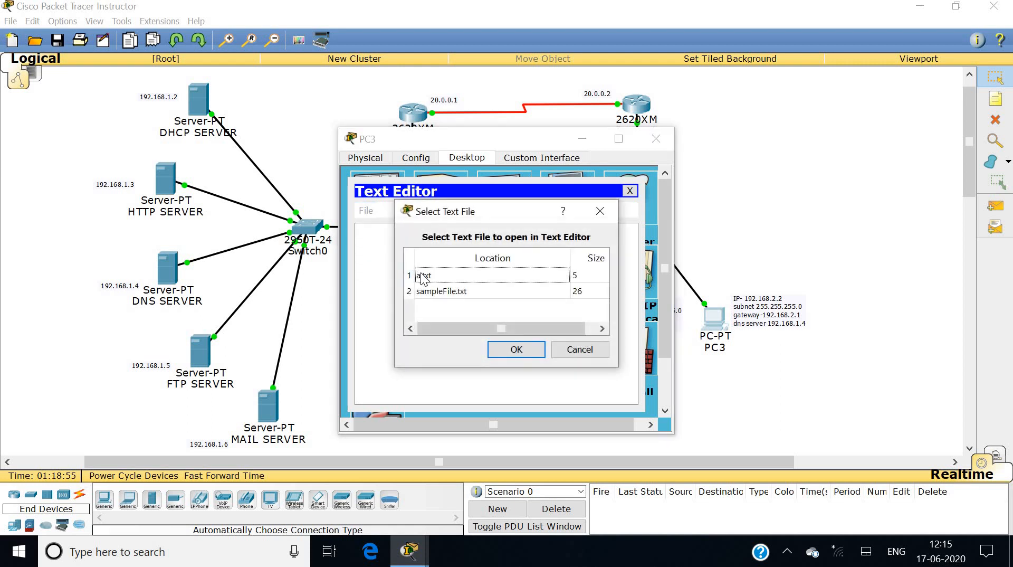
click(422, 276)
click(515, 349)
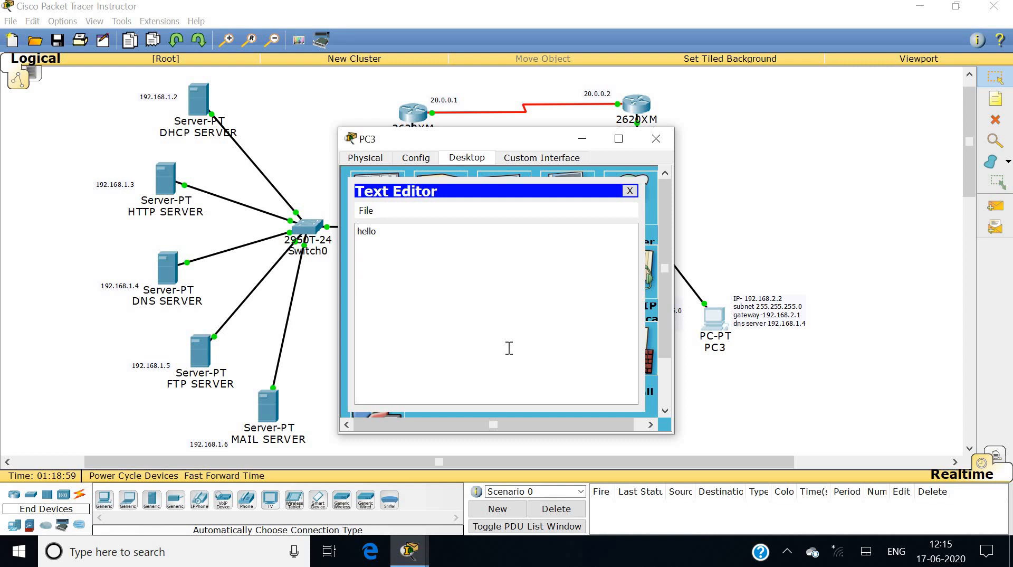
click(630, 191)
In PC3's Email client, enter the user's display name and e-mail address.
click(388, 344)
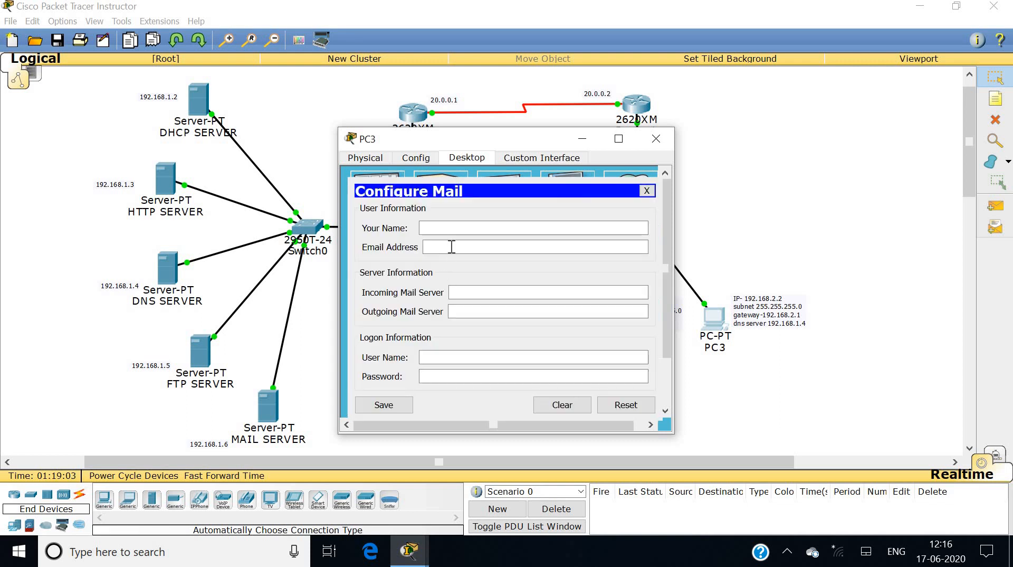
click(457, 228)
text(c)
key(Tab)
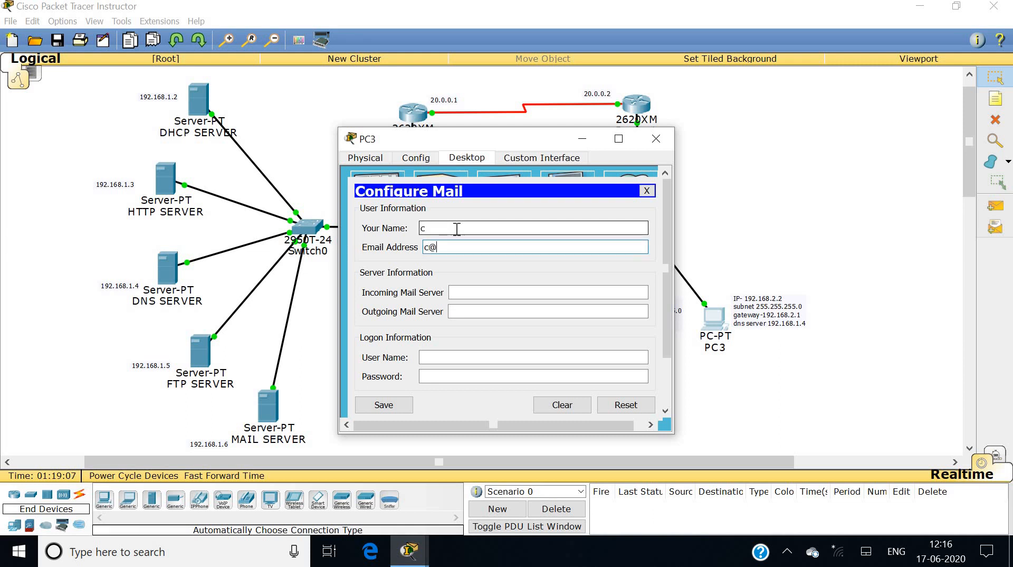
Use 192.168.1.6 as the incoming and outgoing mail server, enter the logon credentials, and save.
key(Tab)
text(192.168.1.6)
key(Tab)
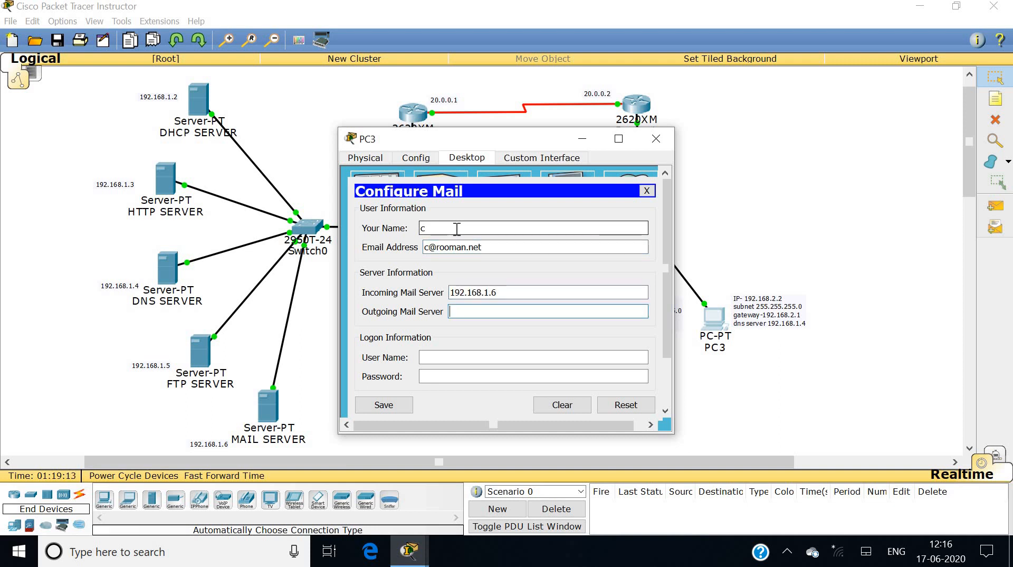
text(192.168.1.6)
key(Tab)
text(c)
key(Tab)
text(c)
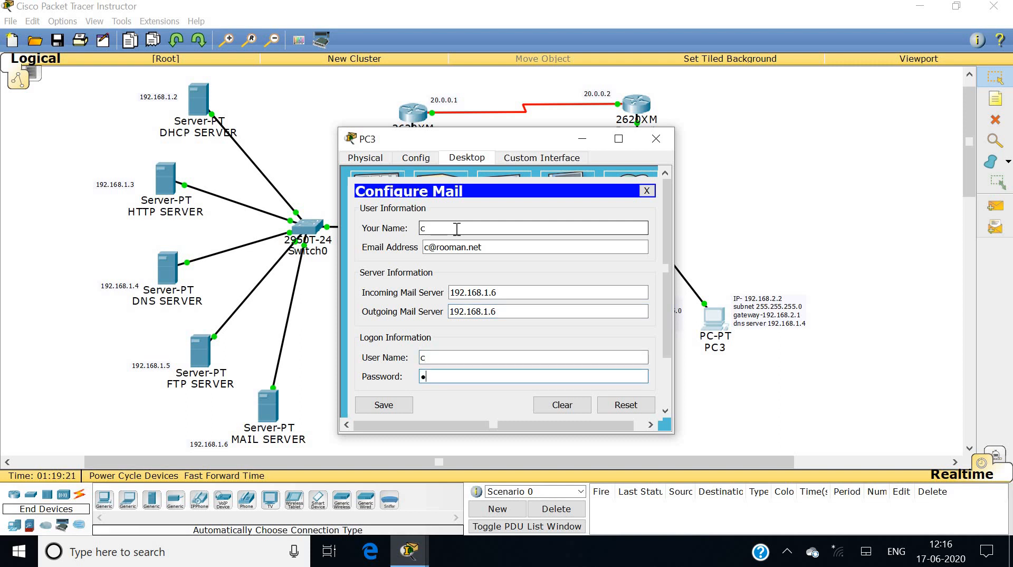
click(384, 407)
Send PC0's user a mail titled 'hello' saying 'hello i am on different network', then close PC3.
click(388, 229)
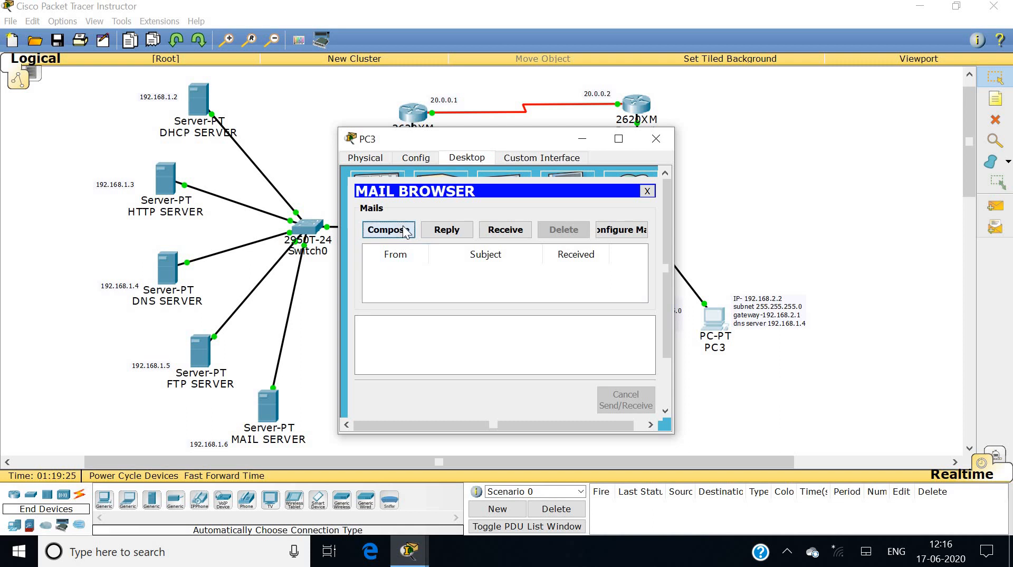
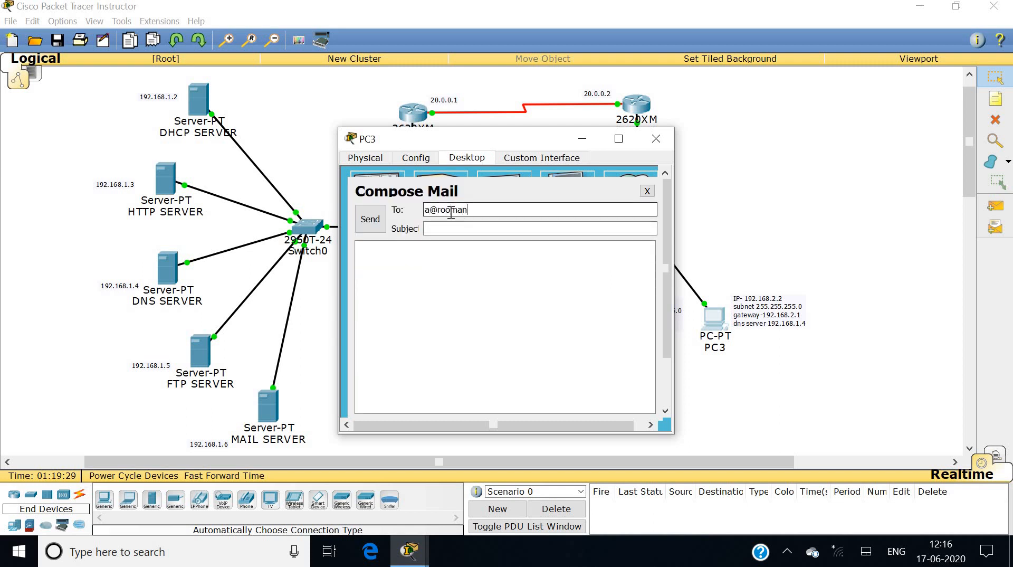
key(Tab)
text(he)
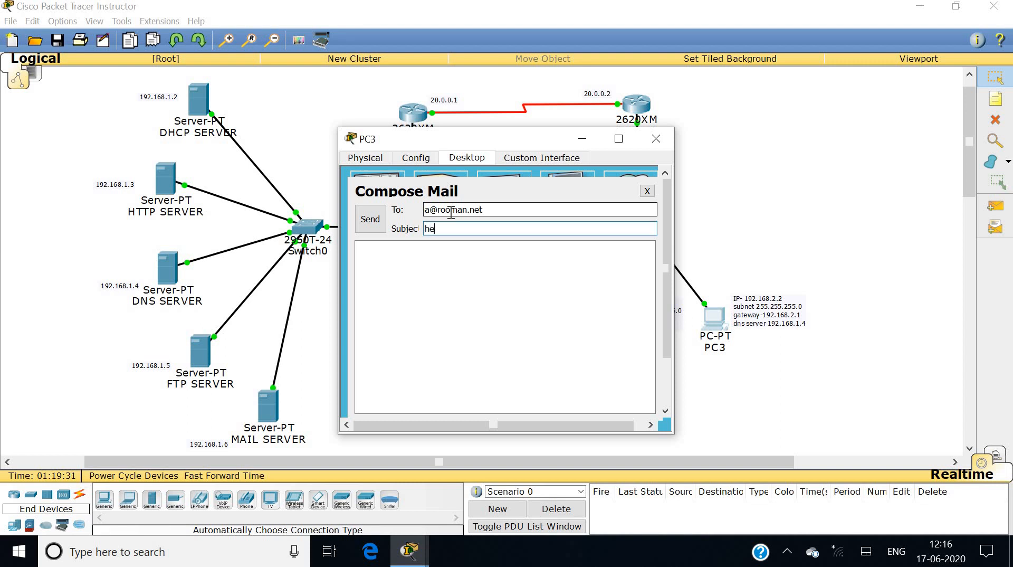
text(llo)
key(Tab)
text(he)
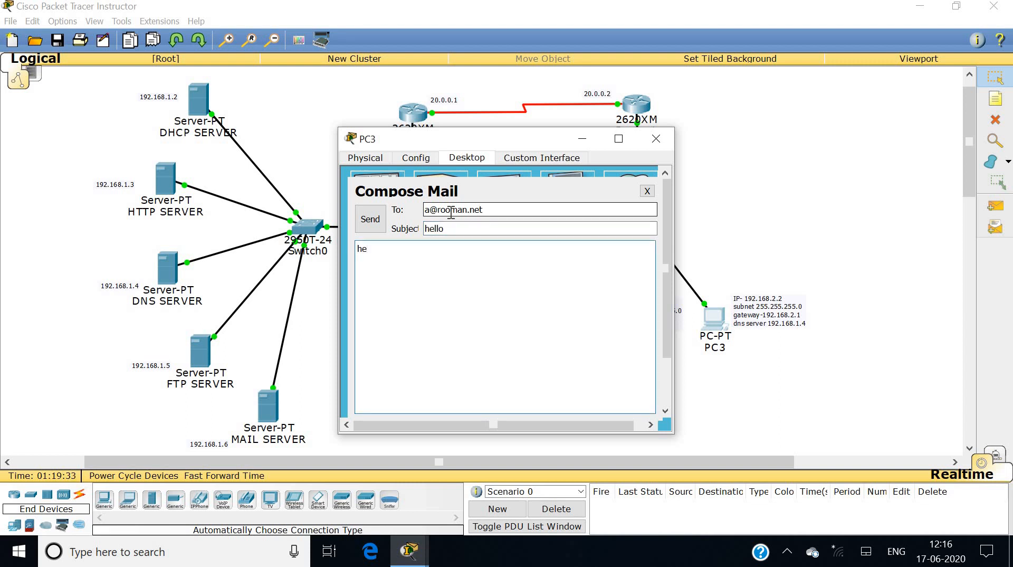
text(llo i am on different network)
click(372, 221)
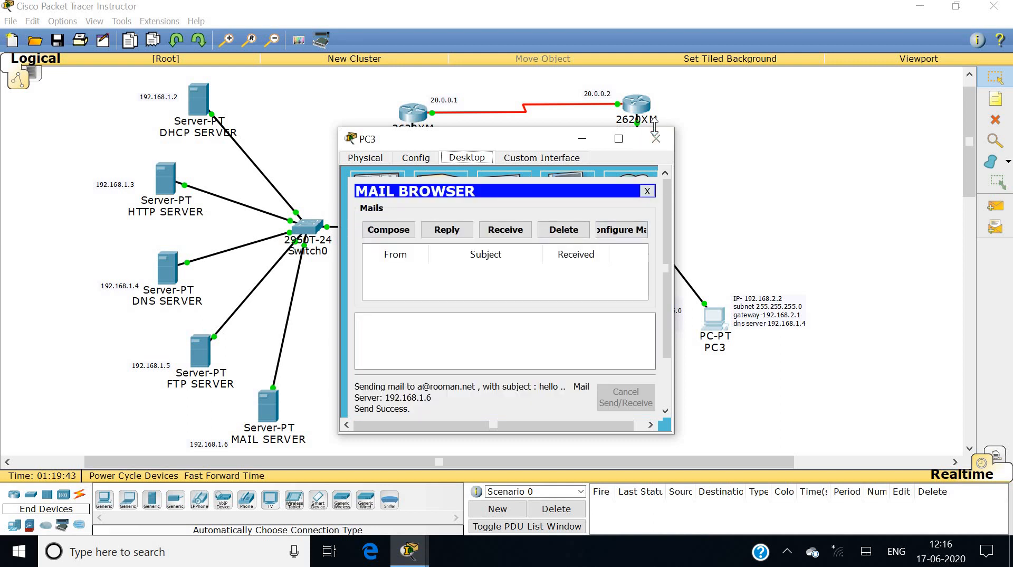
click(654, 150)
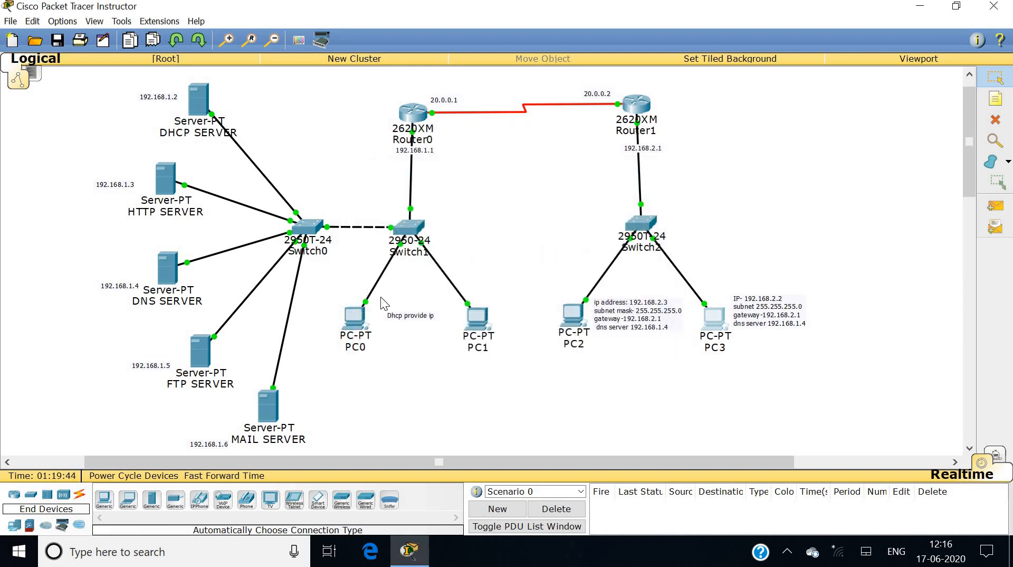
On PC0, receive new mail and open PC3's 'hello' message.
click(359, 318)
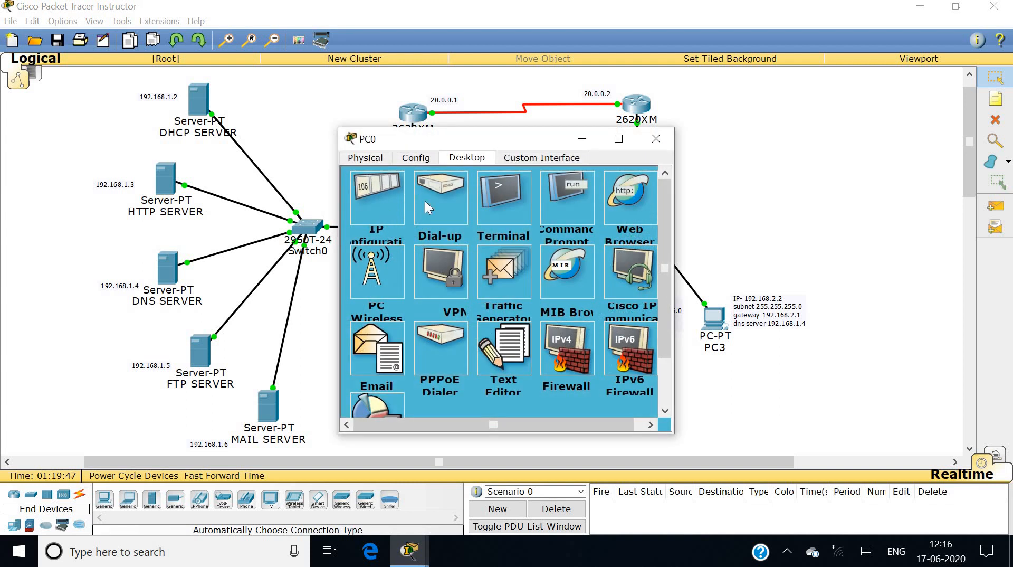
click(377, 337)
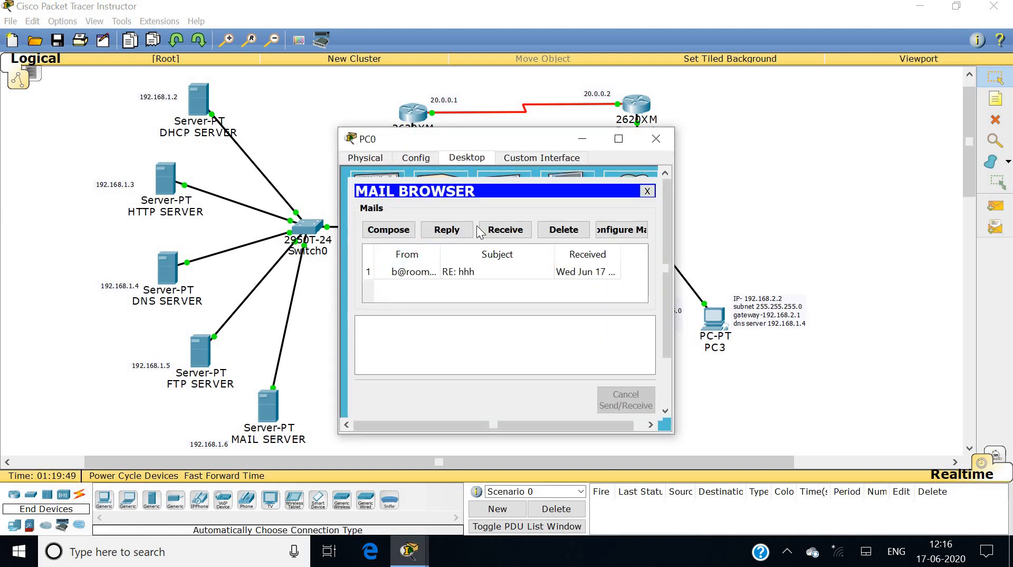
click(498, 230)
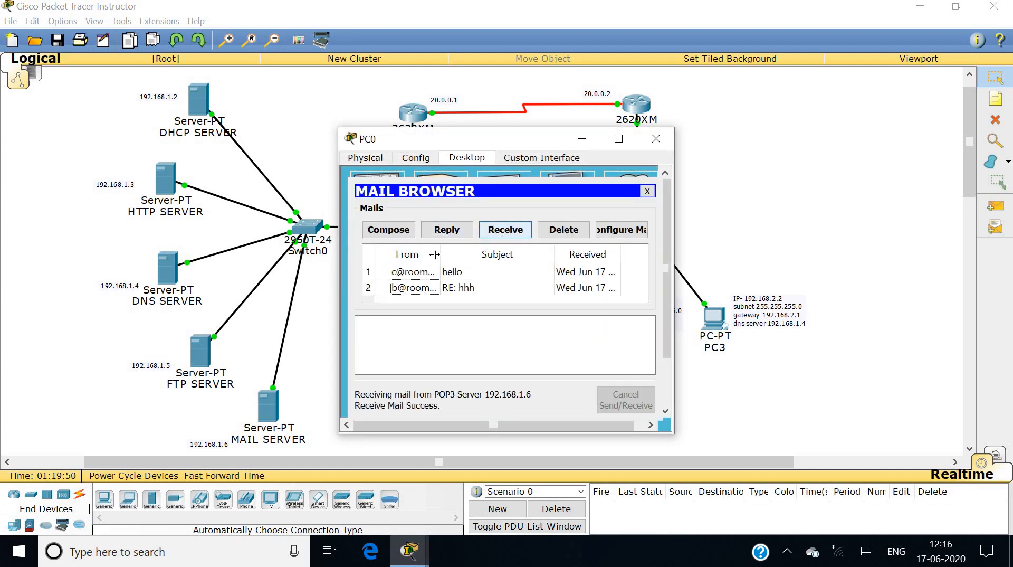
double_click(428, 274)
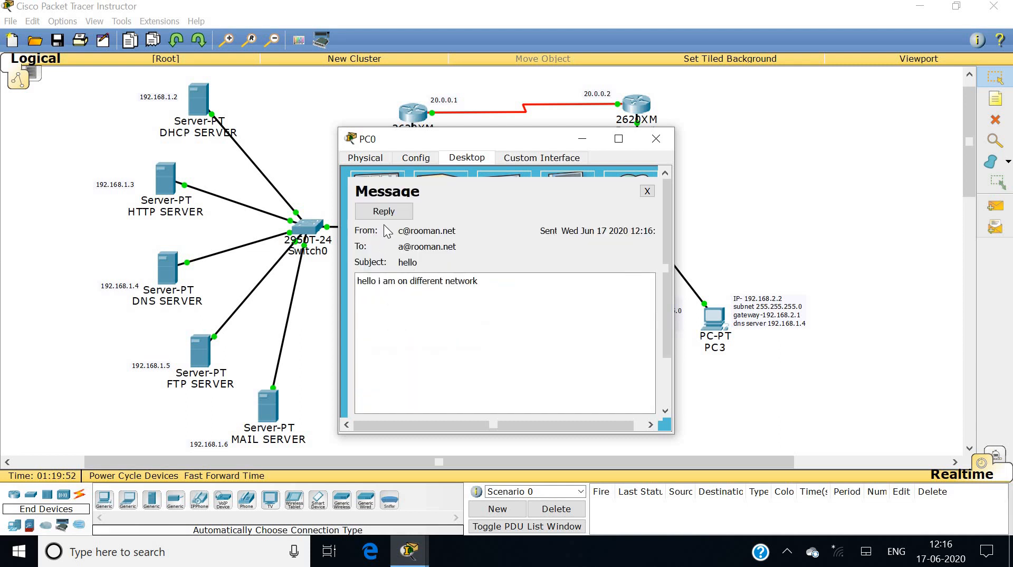
Reply to PC3 with 'hi i recive your mail' and close PC0's window.
click(385, 216)
click(392, 284)
text(hi i recive your mail)
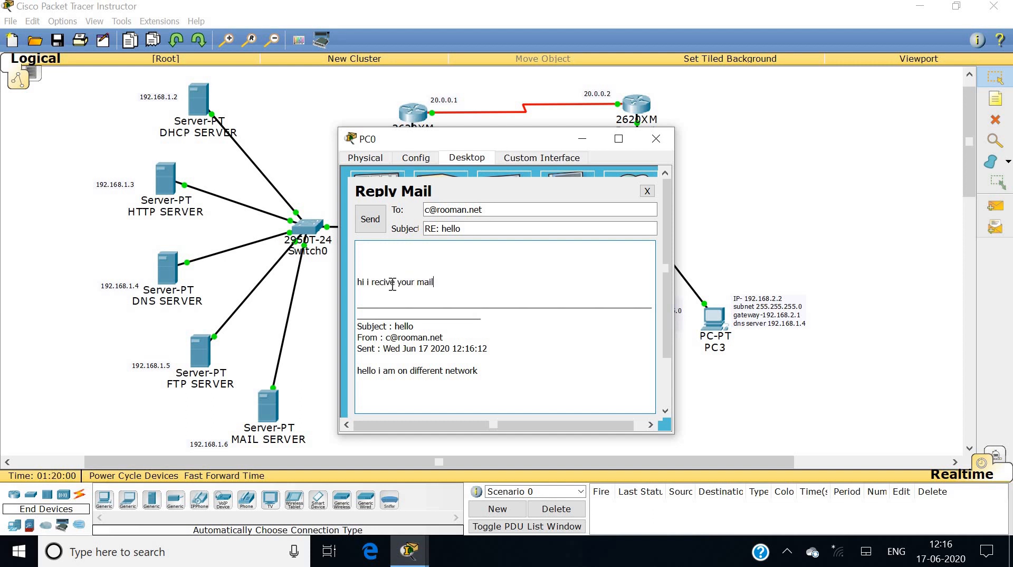
click(370, 218)
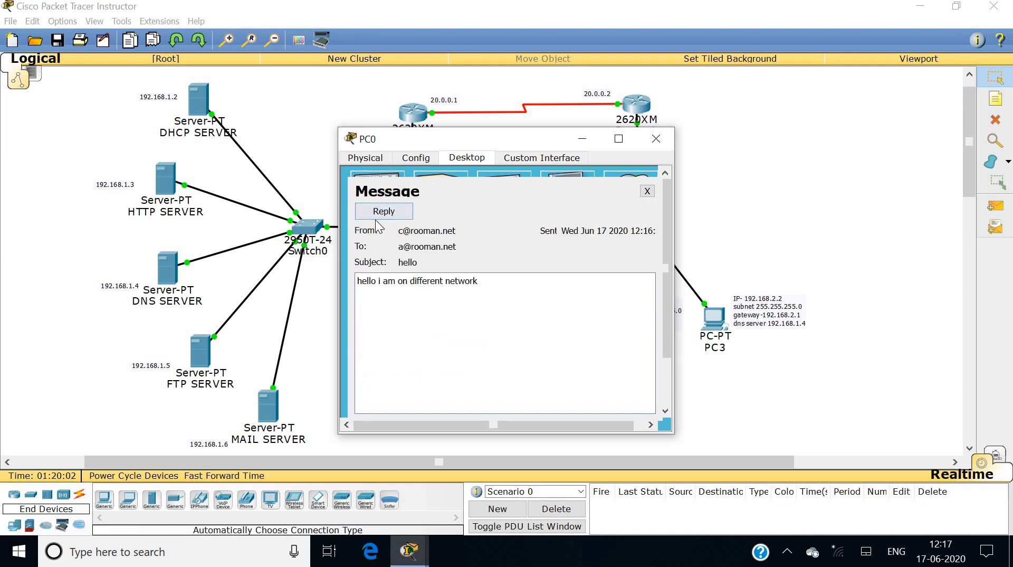
click(656, 139)
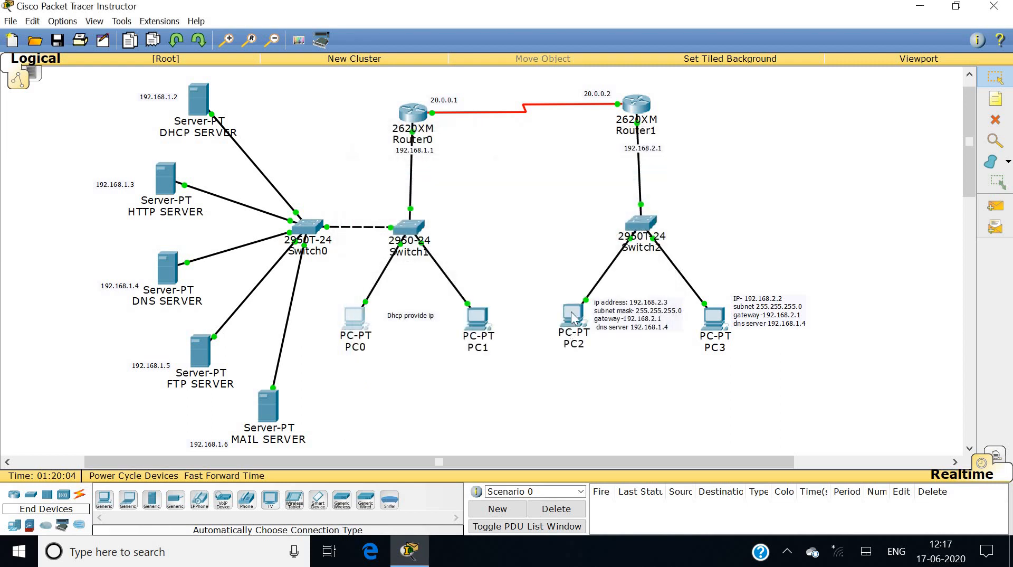
Confirm PC2 has no mail account: Receive gives an invalid configuration error; close PC2.
click(572, 315)
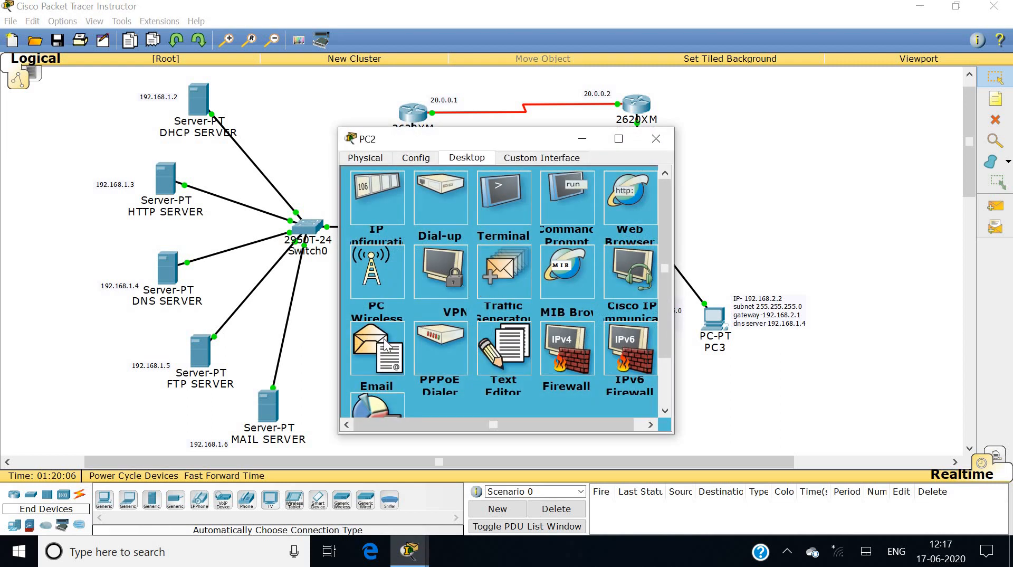
click(387, 345)
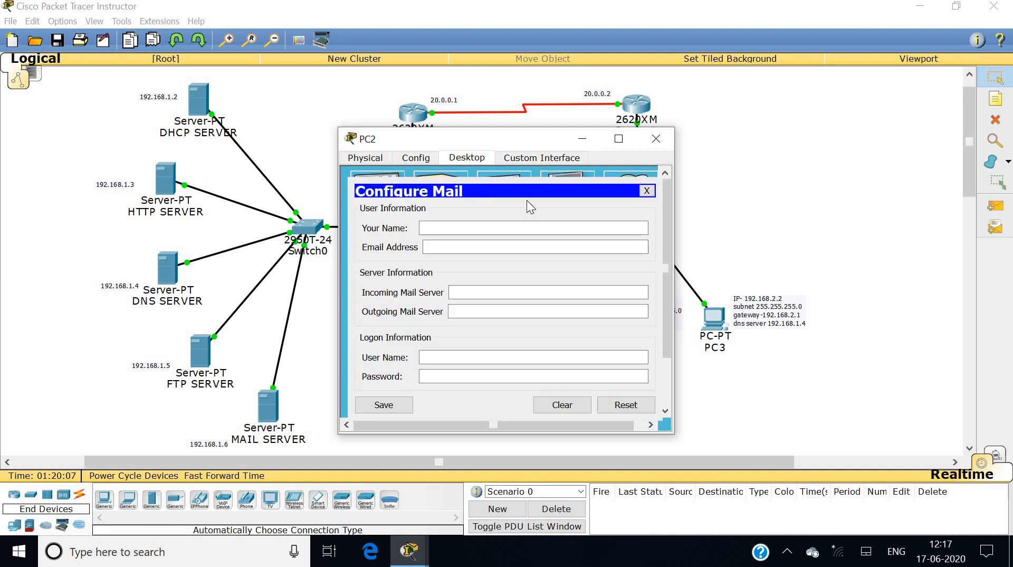
click(646, 191)
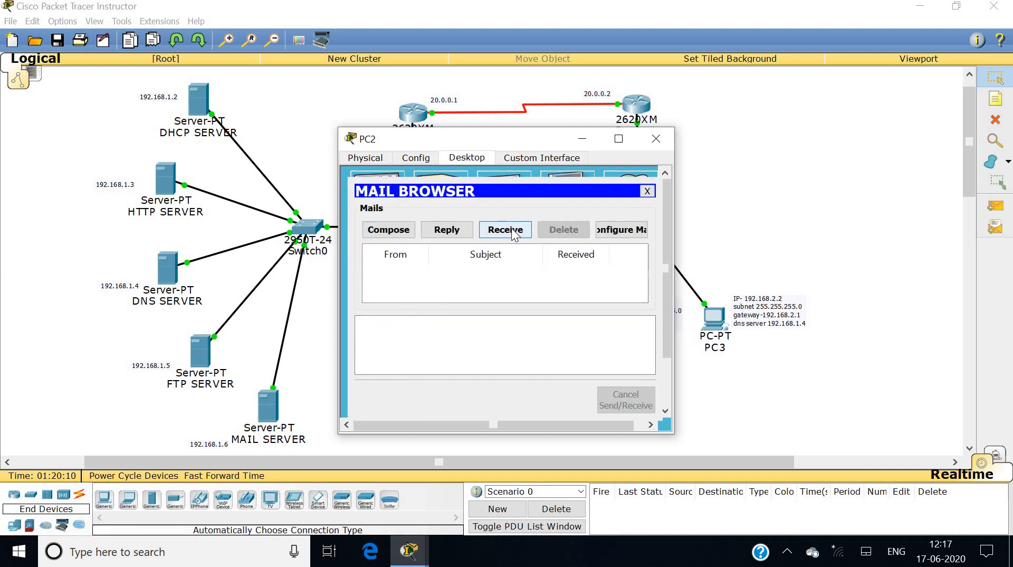
click(513, 234)
click(601, 311)
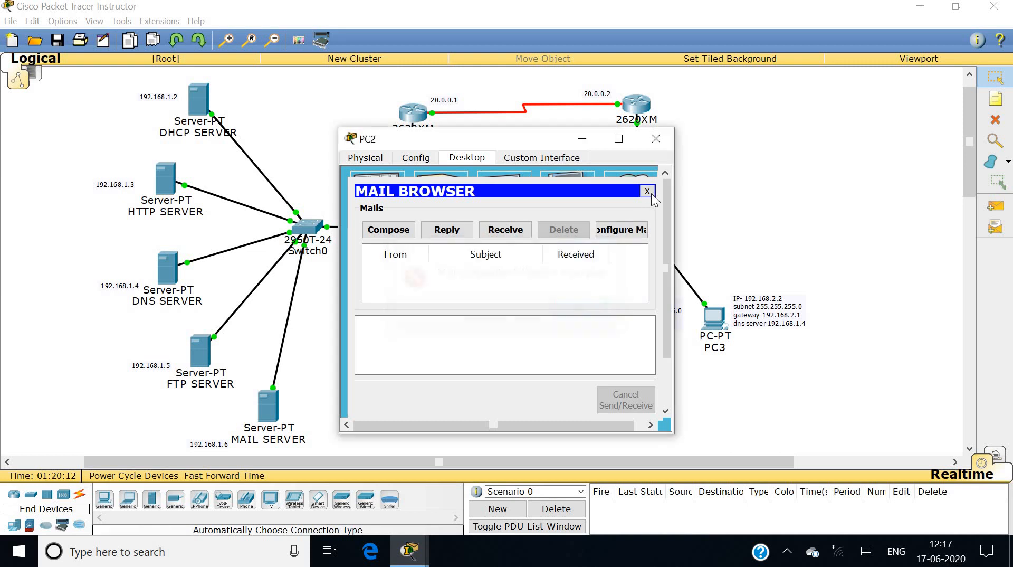
click(647, 191)
click(656, 139)
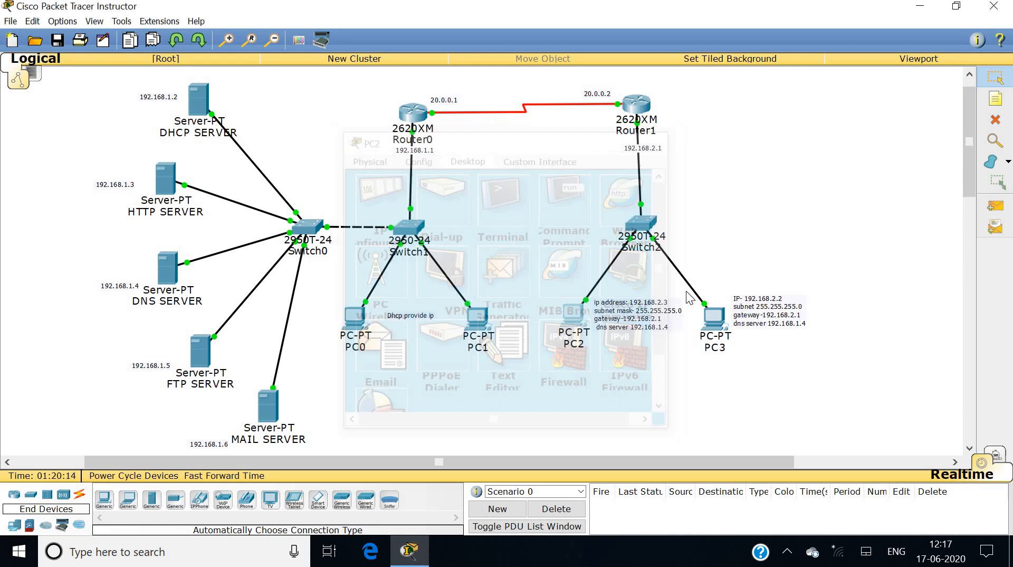
On PC3, receive mail and read the 'RE: hello' reply, then close PC3.
click(713, 317)
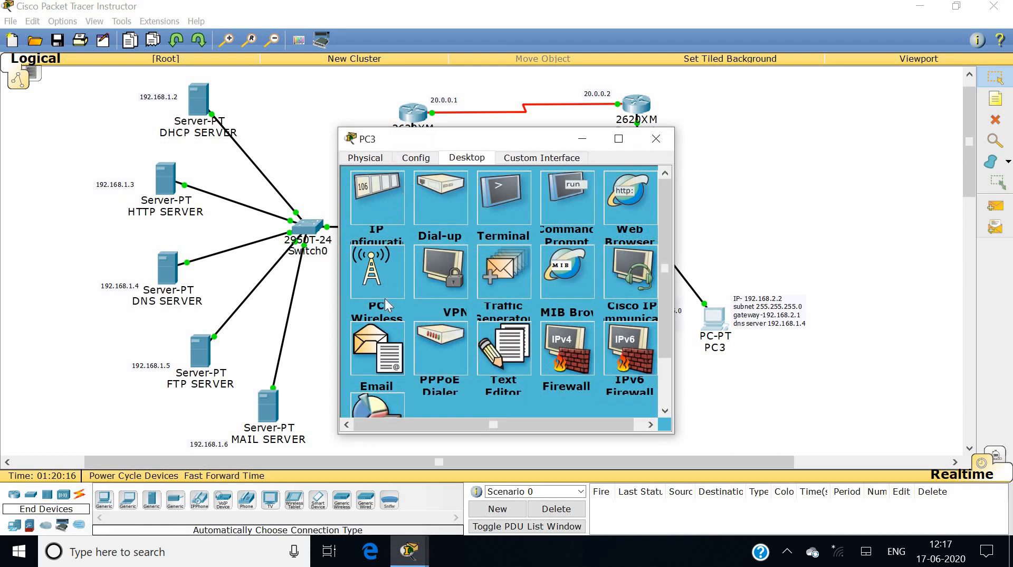
click(393, 338)
click(502, 227)
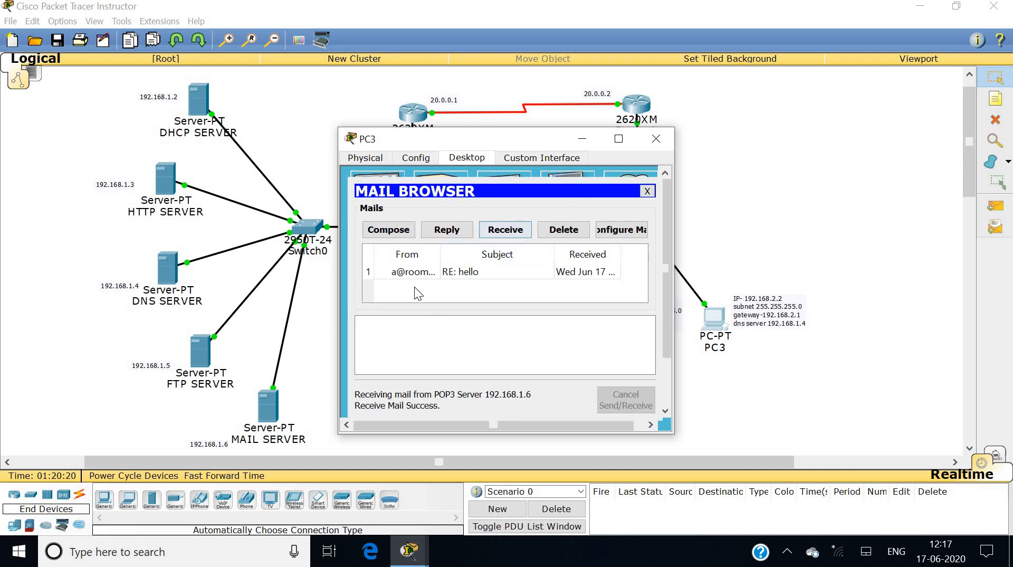
click(420, 276)
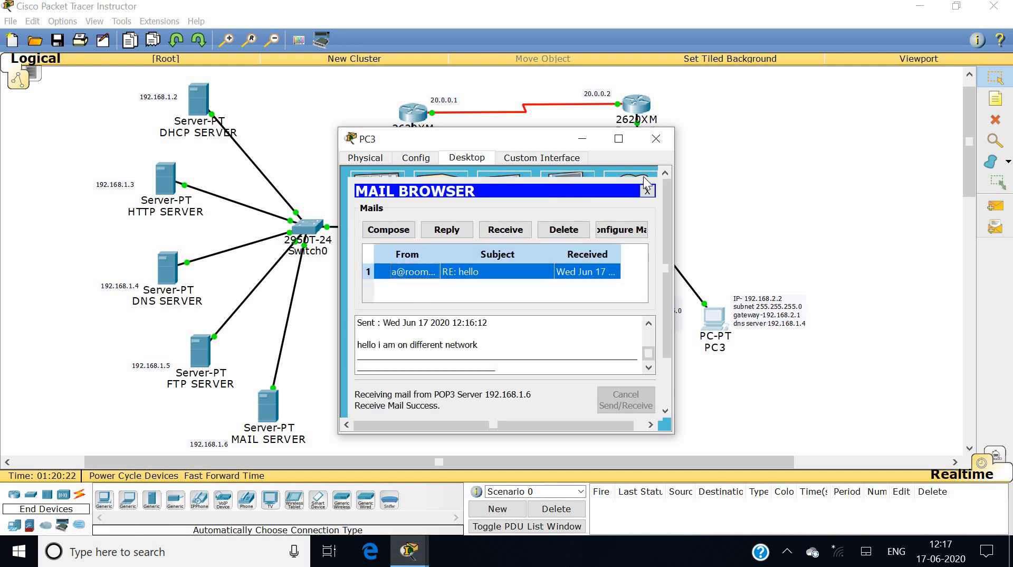
click(655, 138)
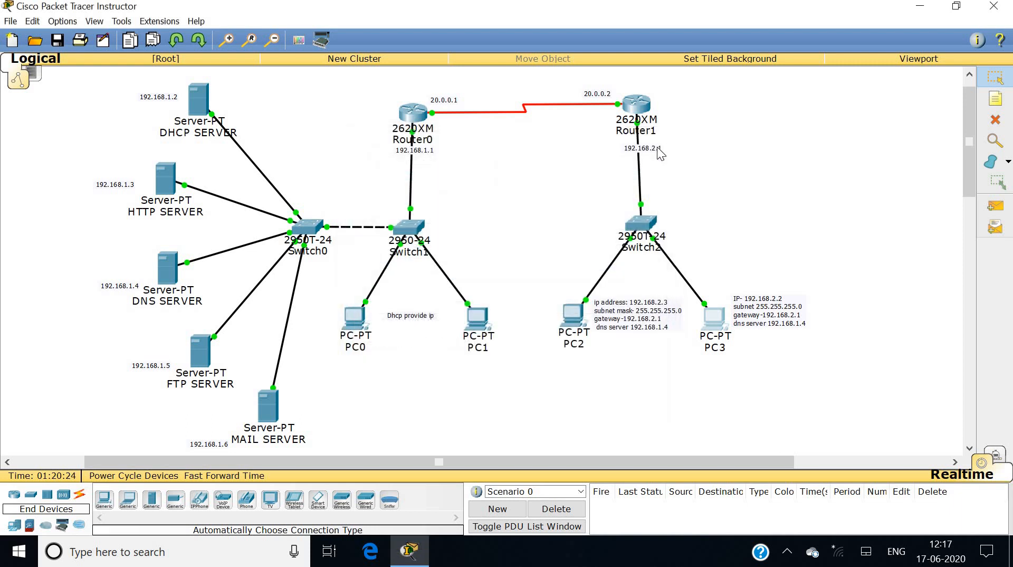